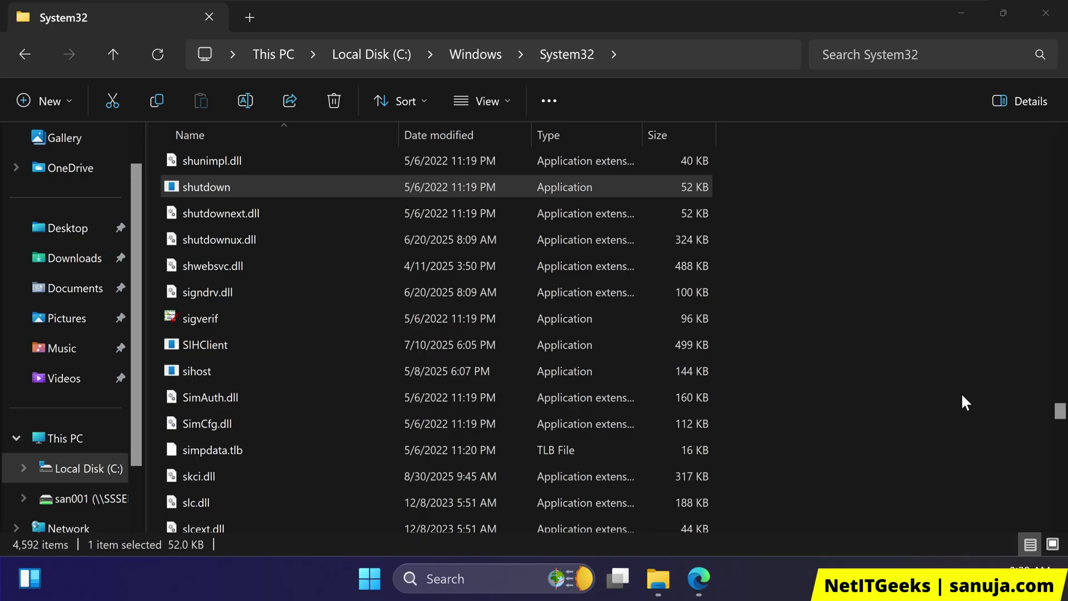
Show the System32 folder path and run the shutdown program from it.
{"action": "left_click", "coordinate": [670, 60]}
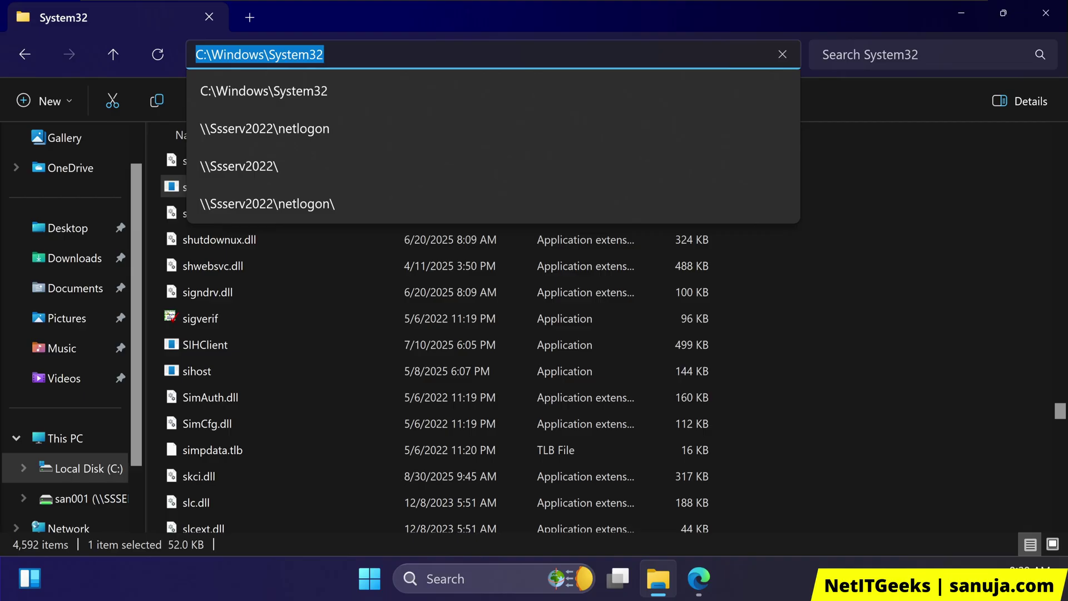
{"action": "left_click", "coordinate": [871, 326]}
{"action": "left_click", "coordinate": [871, 326]}
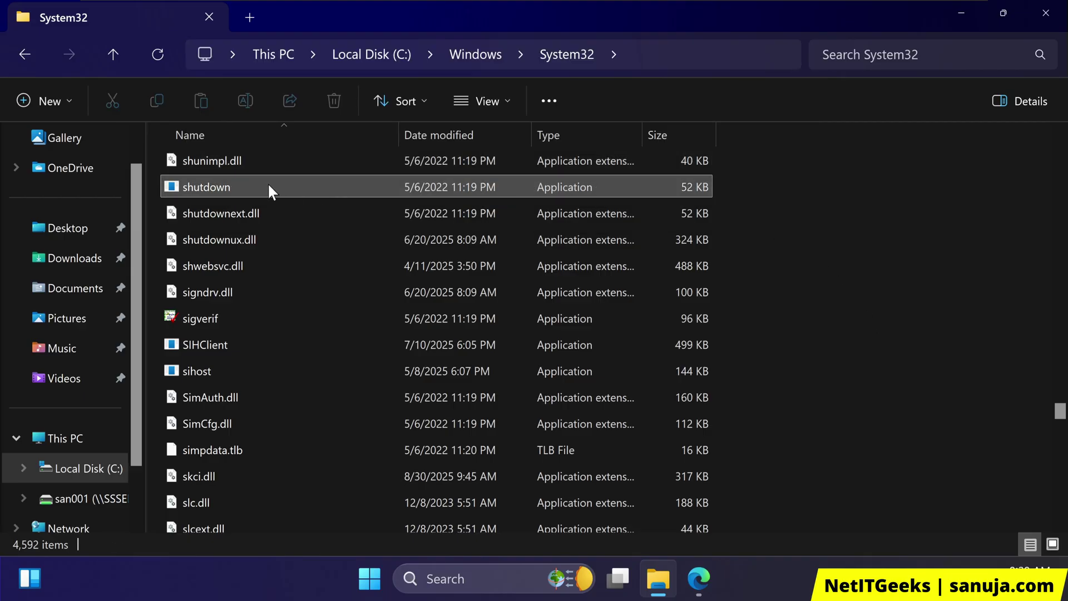
{"action": "left_click", "coordinate": [221, 192]}
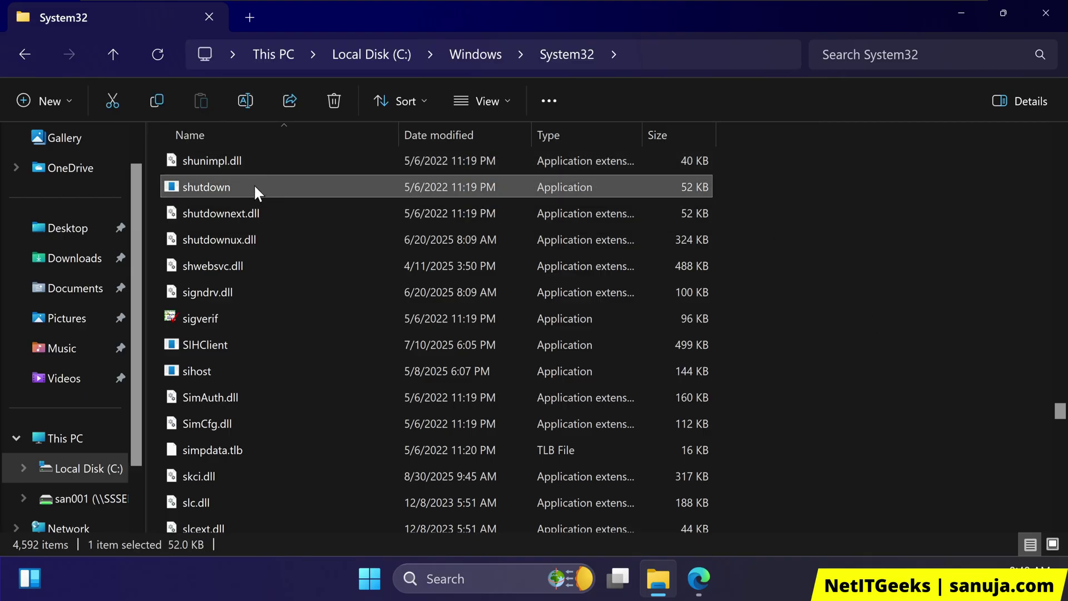
{"action": "mouse_move", "coordinate": [256, 188]}
{"action": "double_click", "coordinate": [256, 188]}
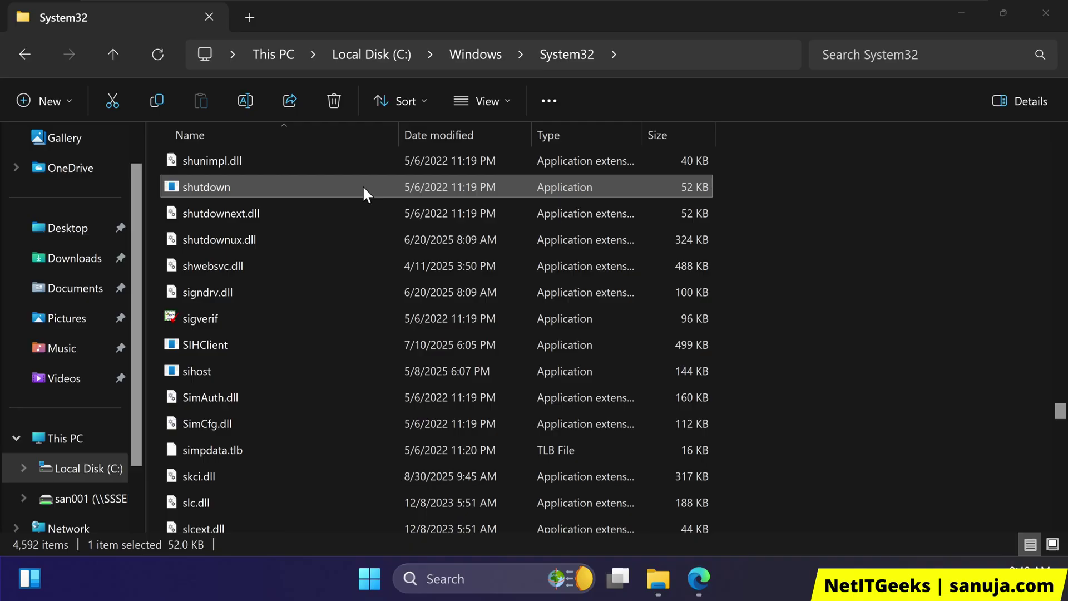
Display the folder path again and select the shutdown program in System32.
{"action": "left_click", "coordinate": [651, 55]}
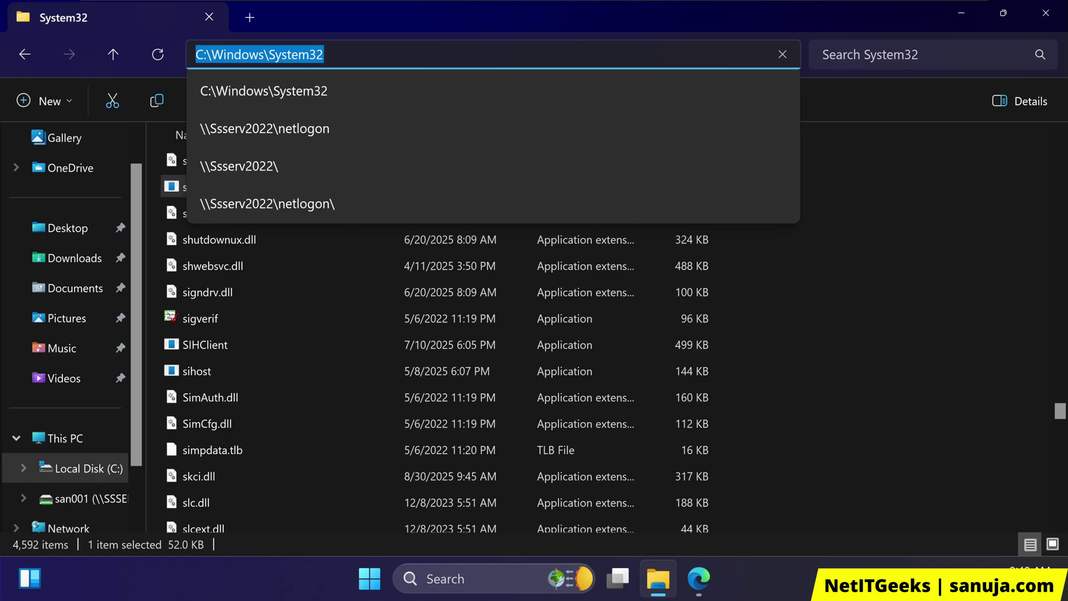
{"action": "left_click", "coordinate": [868, 209]}
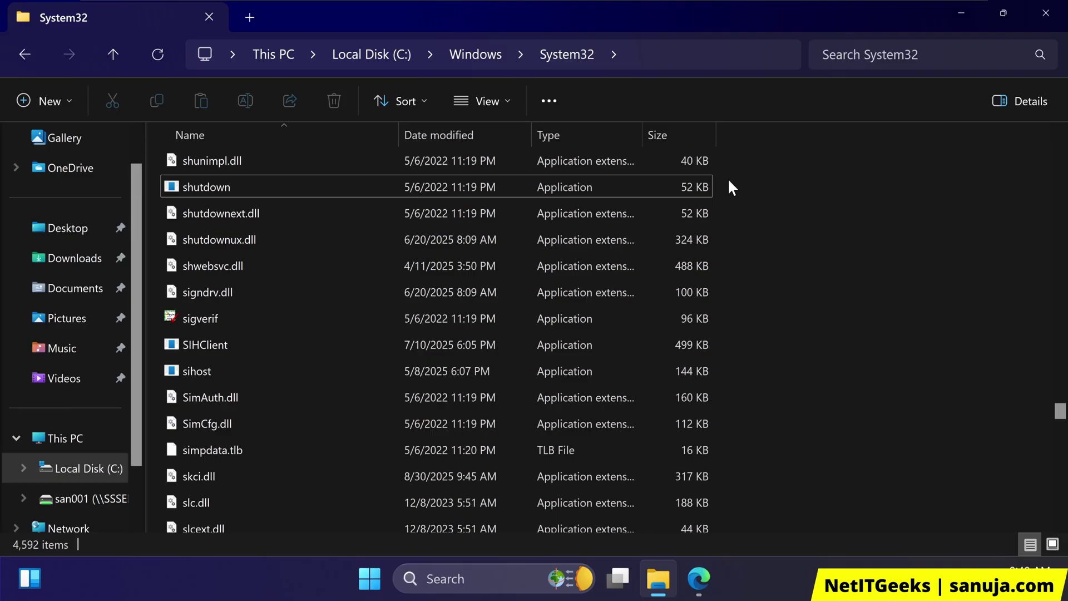
{"action": "left_click", "coordinate": [250, 195]}
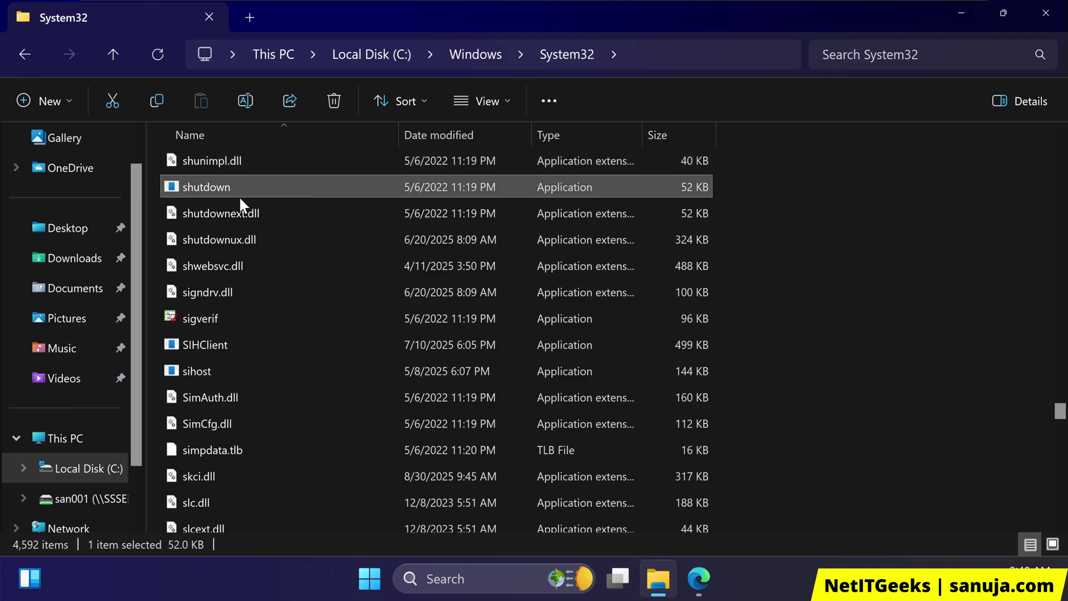
Read the Microsoft Learn shutdown article's parameters (/i, /l, /s, /r, /a, /p, /h) and remarks in Edge.
{"action": "left_click", "coordinate": [699, 579]}
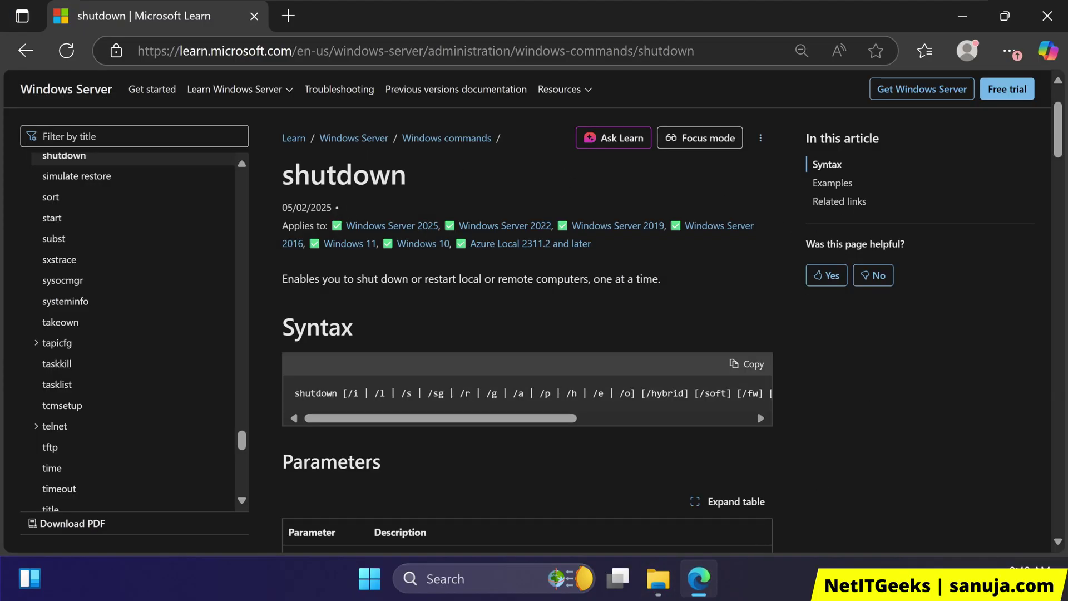
{"action": "scroll", "coordinate": [302, 96], "scroll_direction": "down", "scroll_amount": 8}
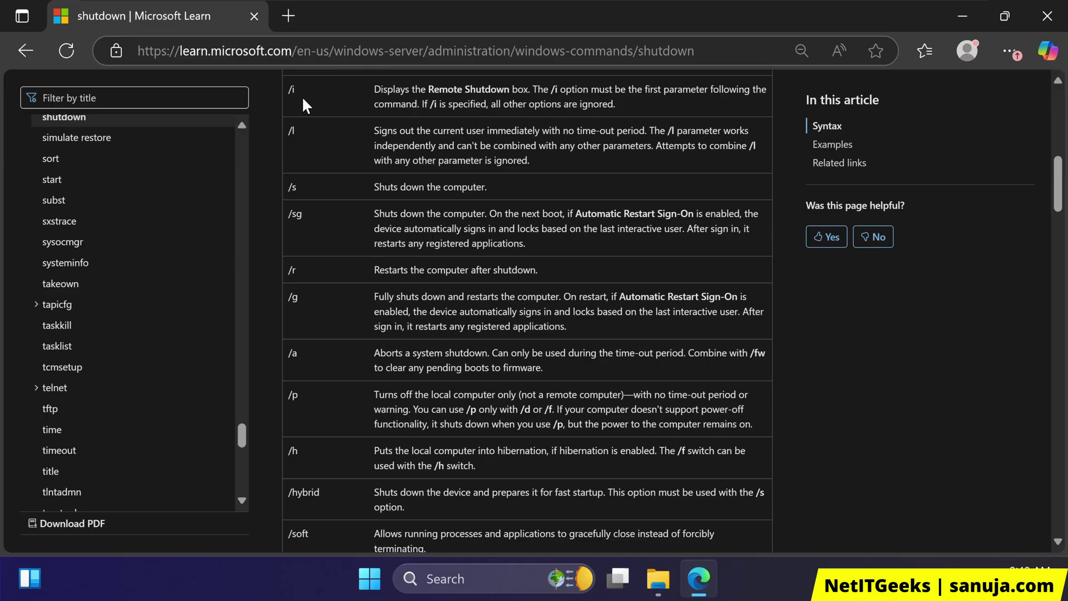
{"action": "scroll", "coordinate": [379, 249], "scroll_direction": "down", "scroll_amount": 10}
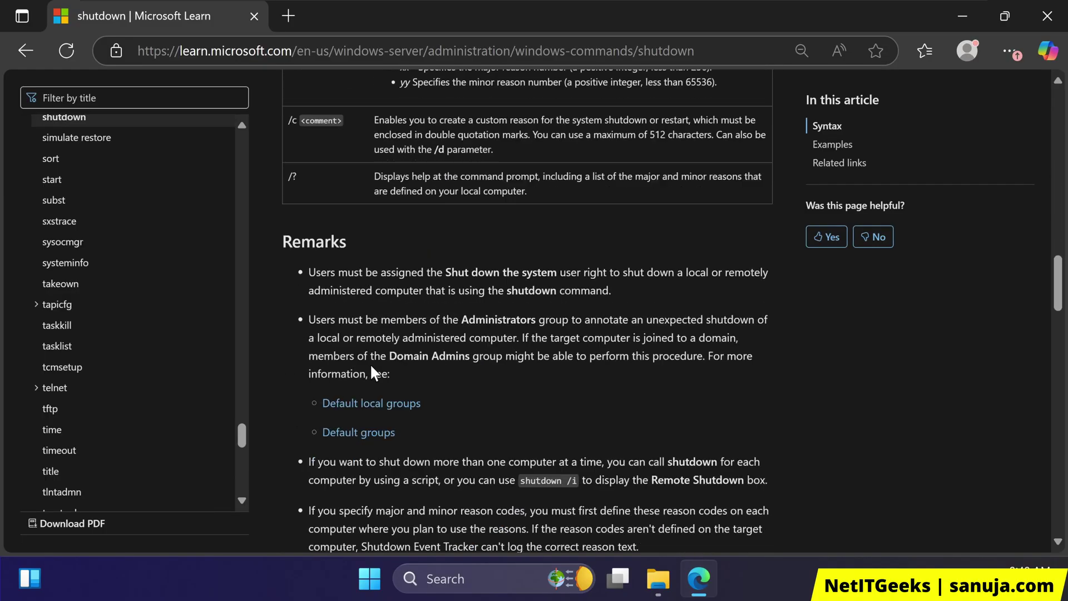
{"action": "scroll", "coordinate": [390, 395], "scroll_direction": "up", "scroll_amount": 20}
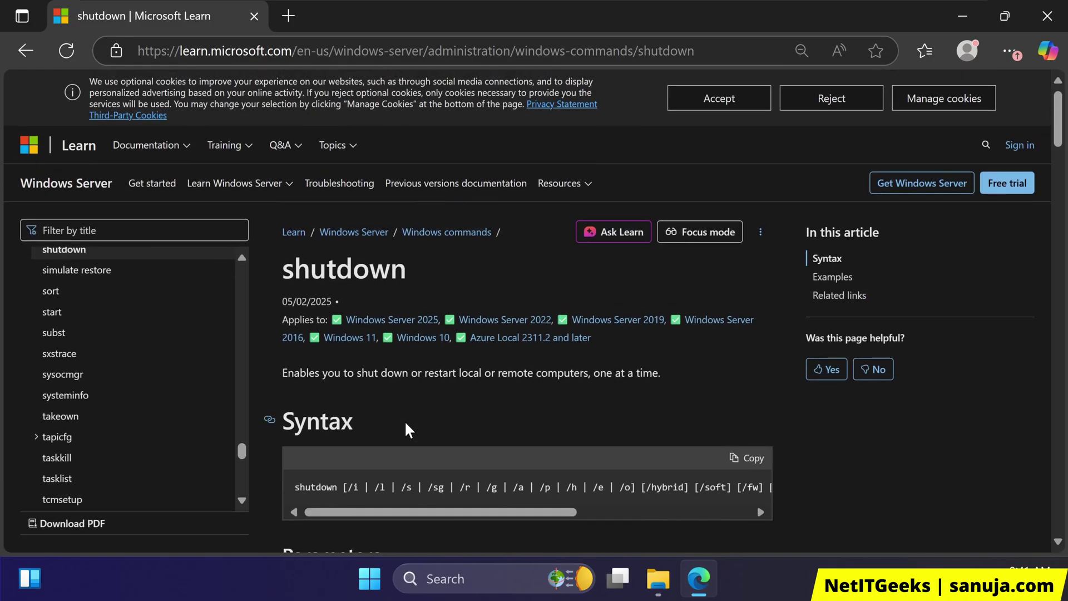
{"action": "scroll", "coordinate": [405, 420], "scroll_direction": "down", "scroll_amount": 10}
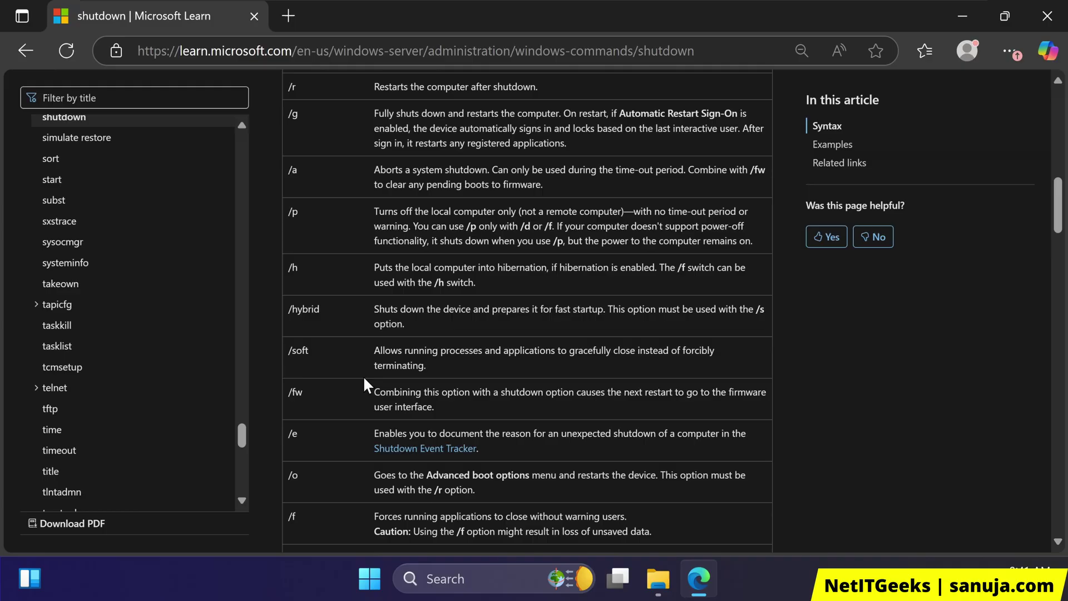
{"action": "scroll", "coordinate": [345, 312], "scroll_direction": "down", "scroll_amount": 3}
{"action": "scroll", "coordinate": [396, 469], "scroll_direction": "down", "scroll_amount": 14}
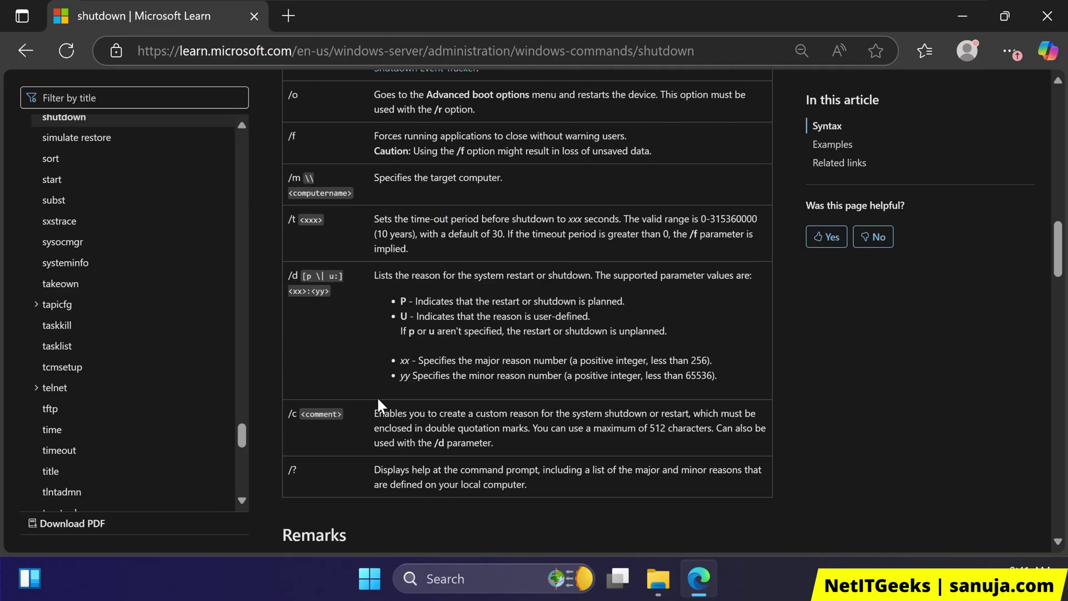
{"action": "scroll", "coordinate": [405, 443], "scroll_direction": "up", "scroll_amount": 20}
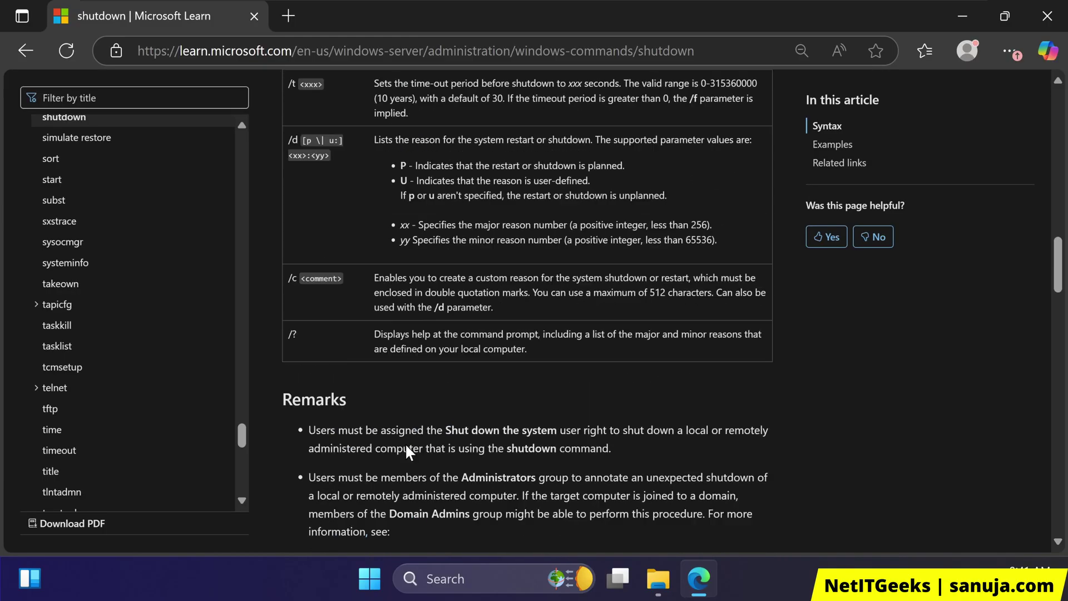
{"action": "scroll", "coordinate": [439, 369], "scroll_direction": "up", "scroll_amount": 3}
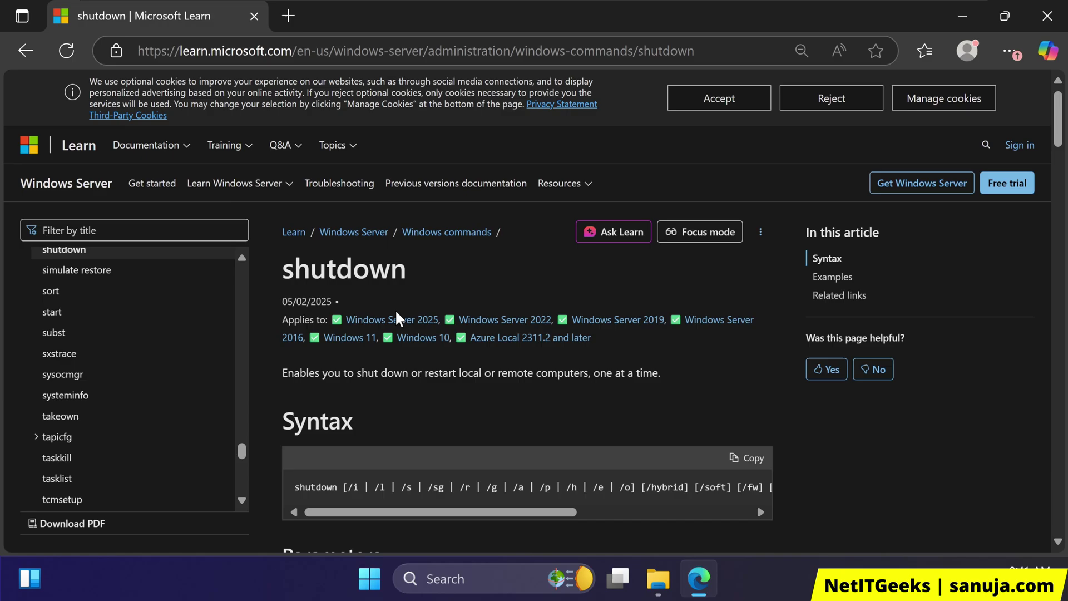
{"action": "scroll", "coordinate": [523, 342], "scroll_direction": "down", "scroll_amount": 5}
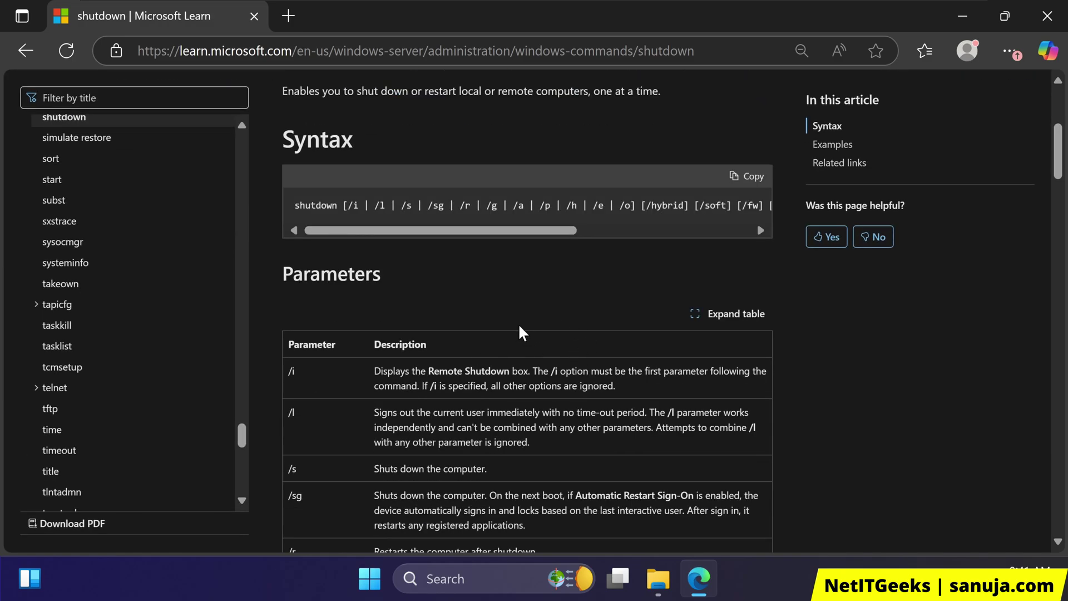
{"action": "scroll", "coordinate": [618, 334], "scroll_direction": "down", "scroll_amount": 1}
{"action": "scroll", "coordinate": [479, 338], "scroll_direction": "down", "scroll_amount": 4}
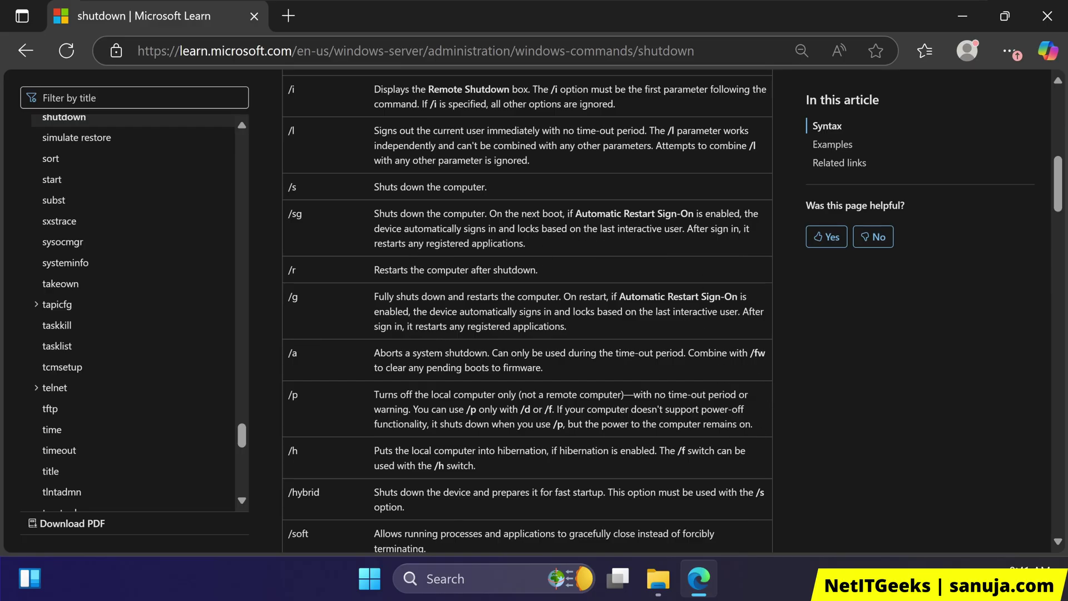
Bring the System32 window forward and briefly reveal its full path in the address bar.
{"action": "left_click", "coordinate": [664, 591]}
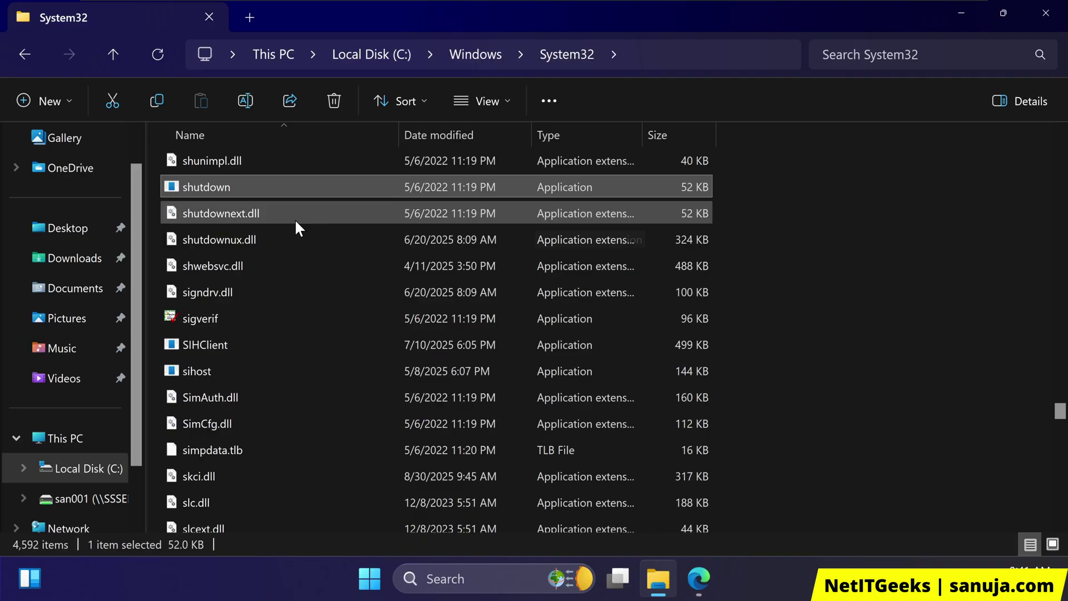
{"action": "left_click", "coordinate": [659, 56]}
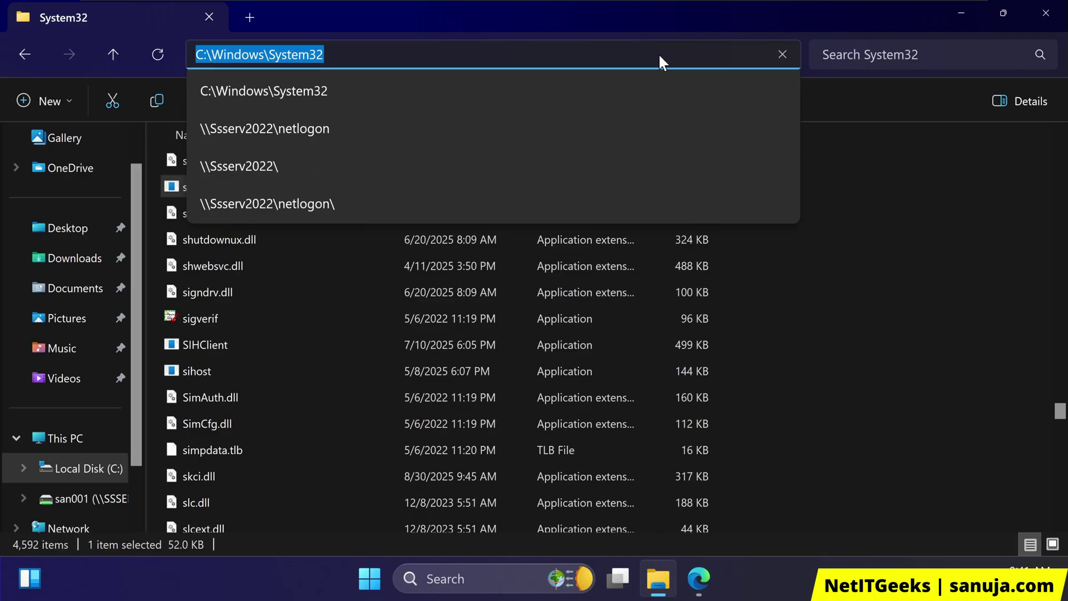
{"action": "key", "text": "Escape"}
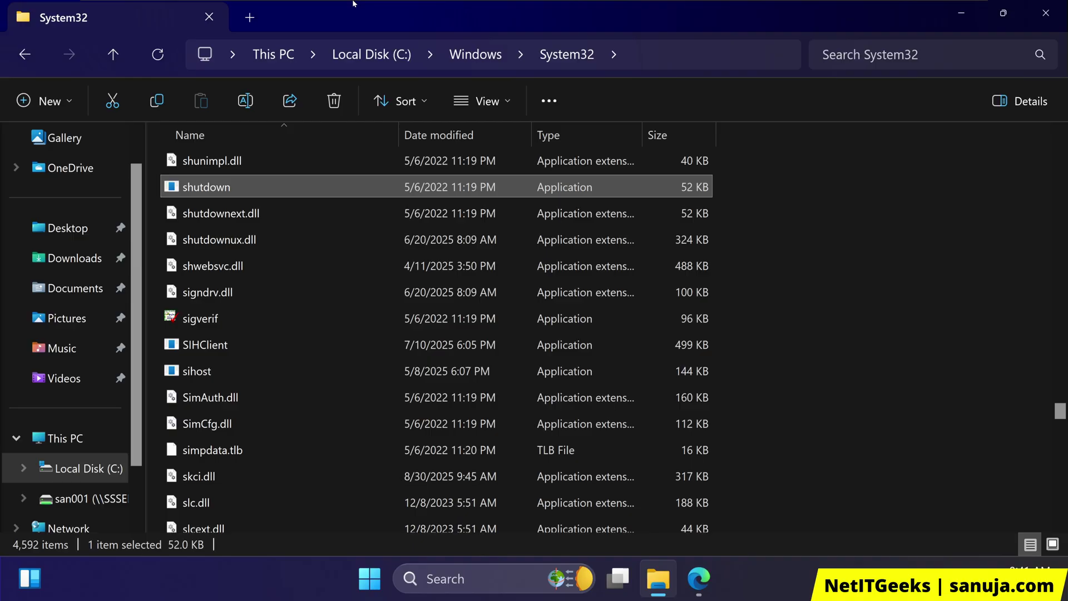
On the Windows Server 2022 VM, launch Group Policy Management from Server Manager Tools and select the NetITGeeks OU.
{"action": "mouse_move", "coordinate": [353, 5]}
{"action": "left_click", "coordinate": [398, 8]}
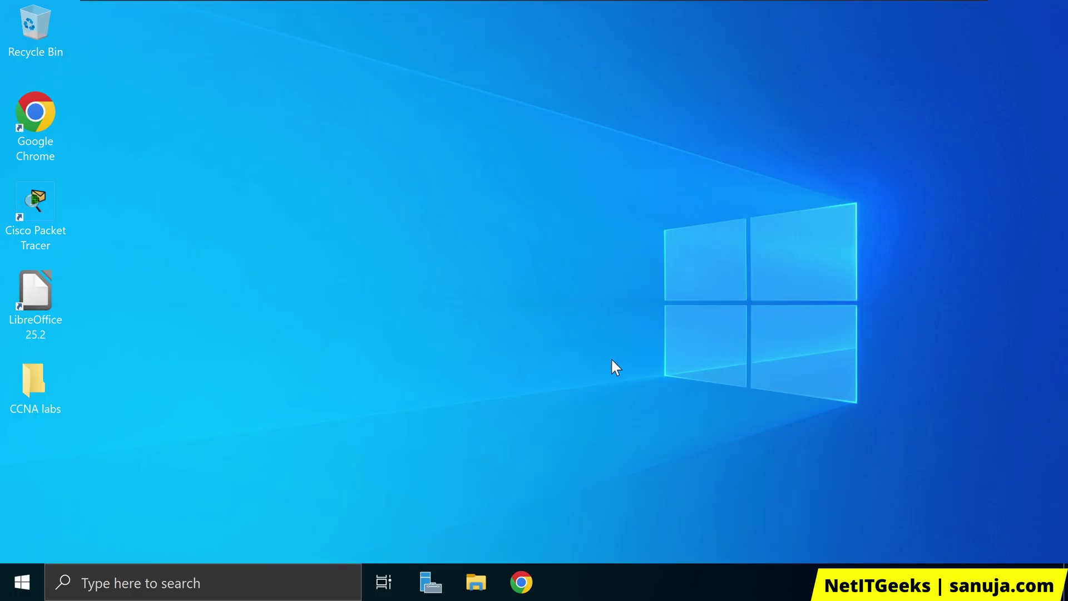
{"action": "left_click", "coordinate": [430, 584]}
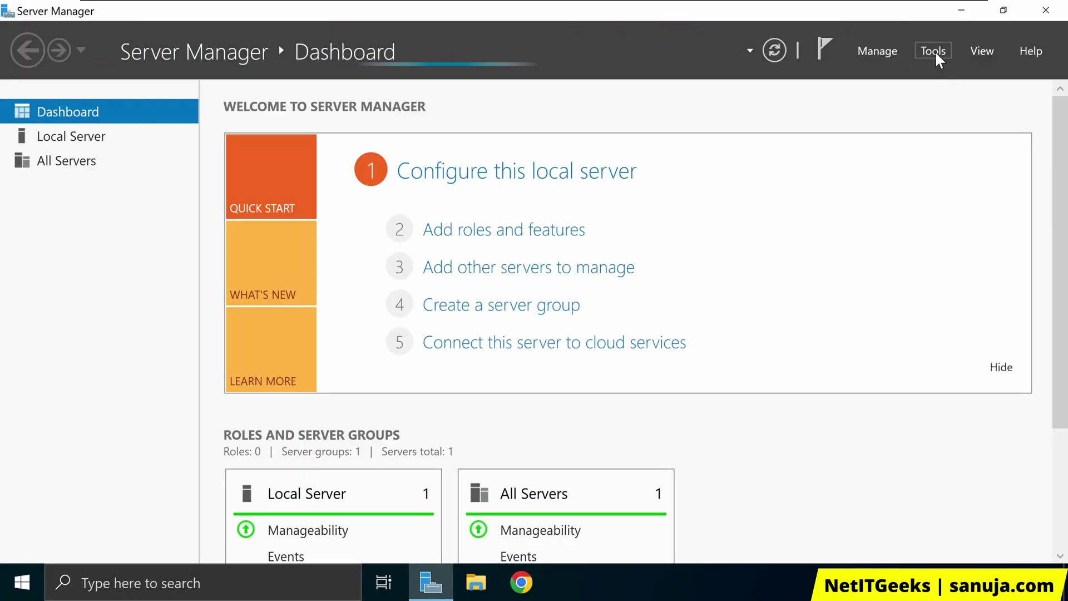
{"action": "left_click", "coordinate": [934, 52]}
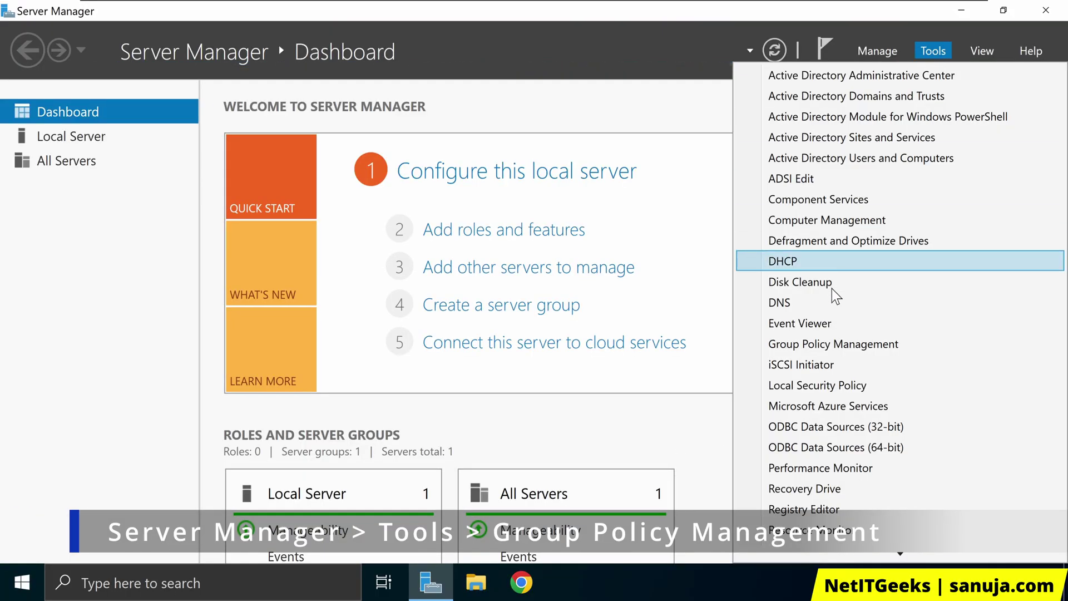
{"action": "left_click", "coordinate": [879, 345]}
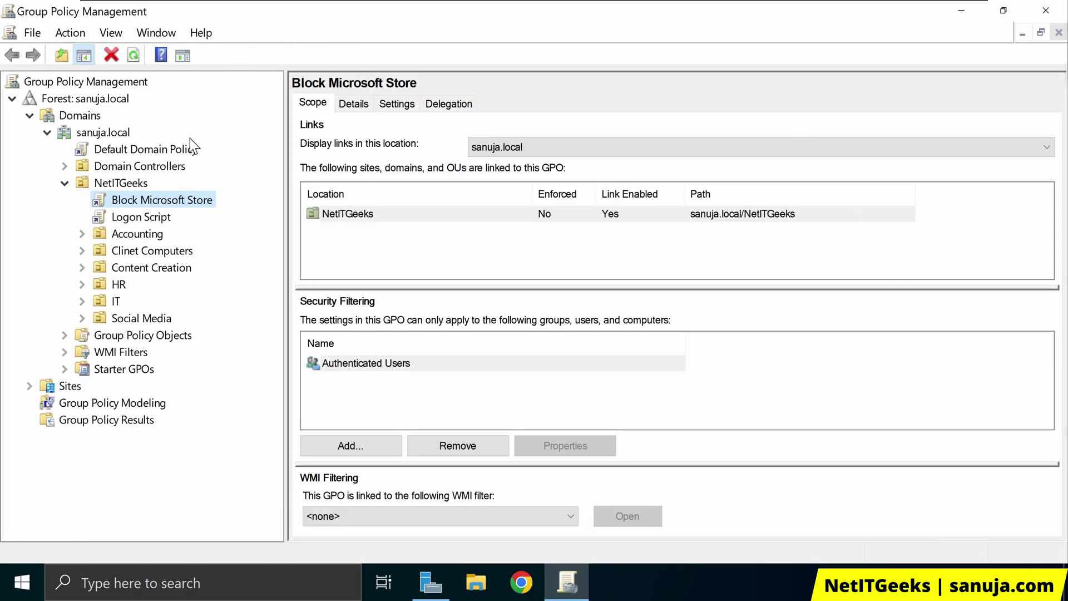
{"action": "left_click", "coordinate": [133, 185]}
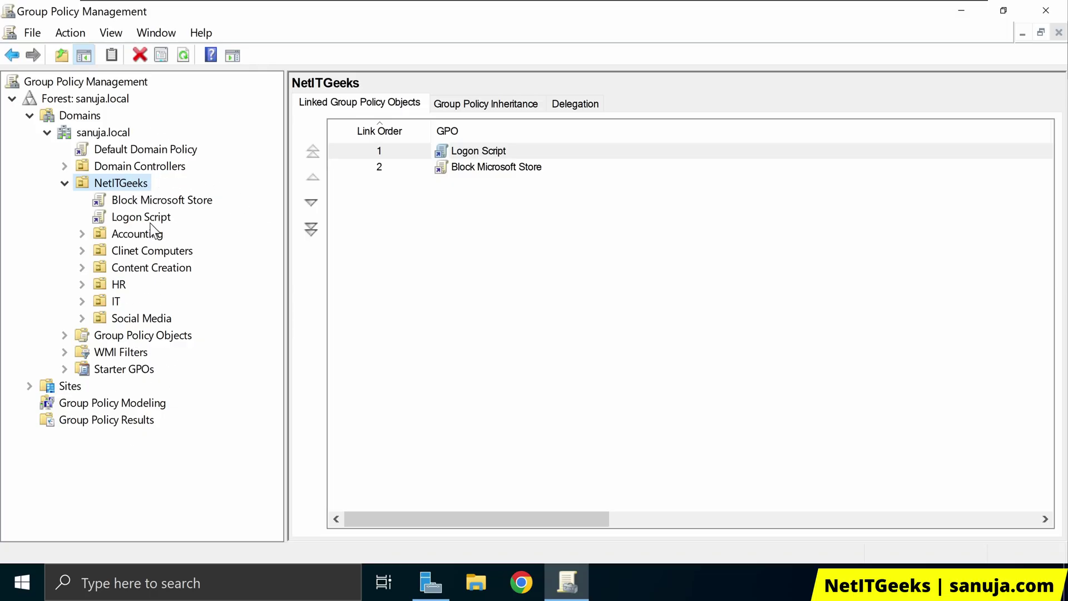
Create a new GPO named 'Auto Shutdown' linked to the NetITGeeks OU.
{"action": "right_click", "coordinate": [130, 185]}
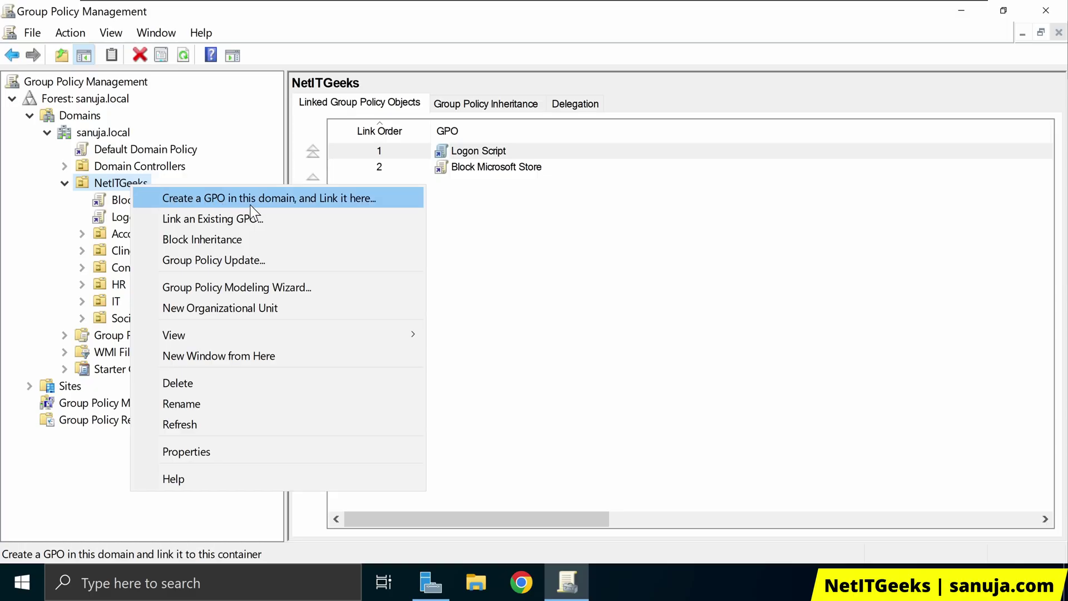
{"action": "left_click", "coordinate": [348, 205]}
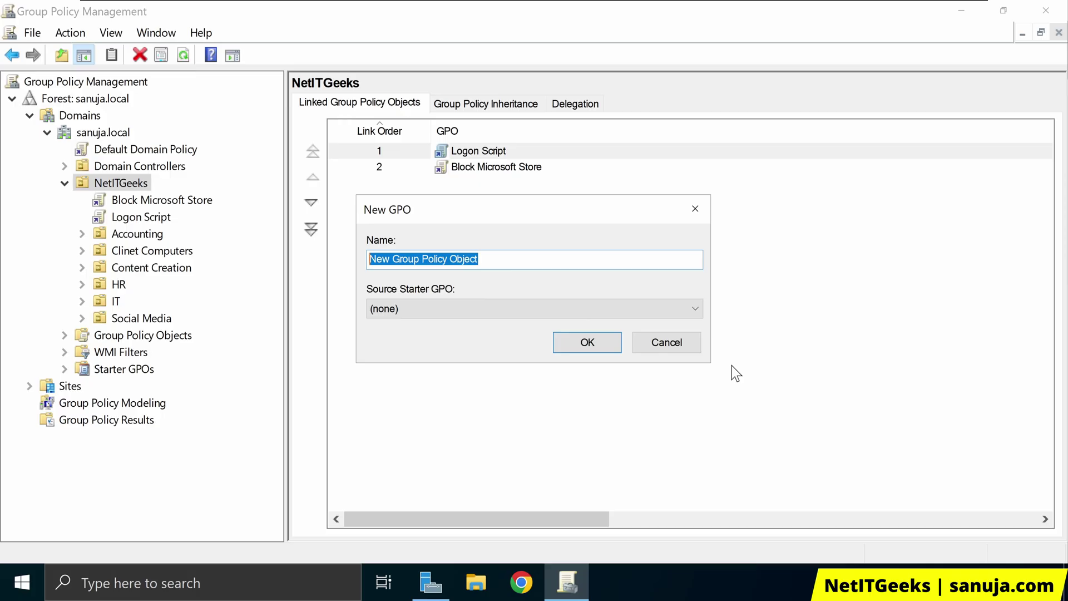
{"action": "type", "text": "Audi"}
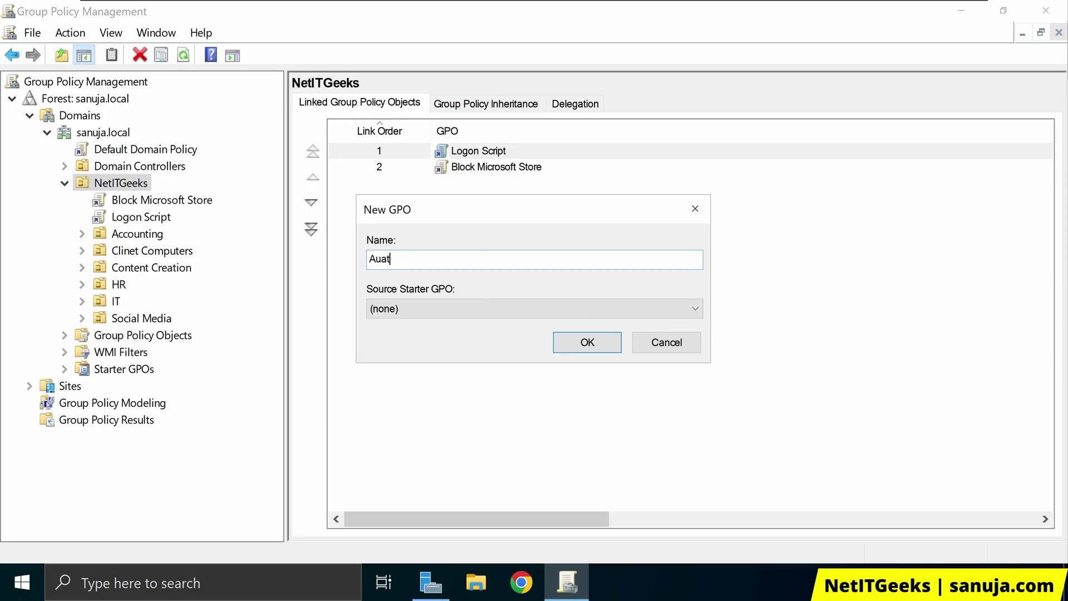
{"action": "key", "text": "BackSpace"}
{"action": "key", "text": "BackSpace"}
{"action": "type", "text": "to Shutdown"}
{"action": "left_click", "coordinate": [601, 342]}
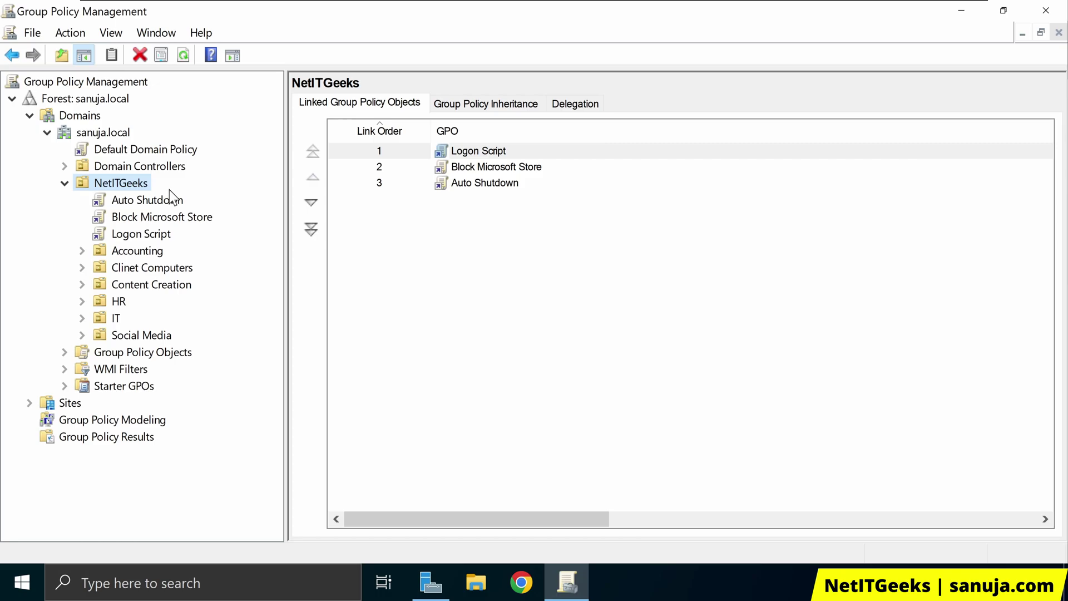
Select the Auto Shutdown GPO link, dismiss the warning, and show its context menu.
{"action": "left_click", "coordinate": [156, 201]}
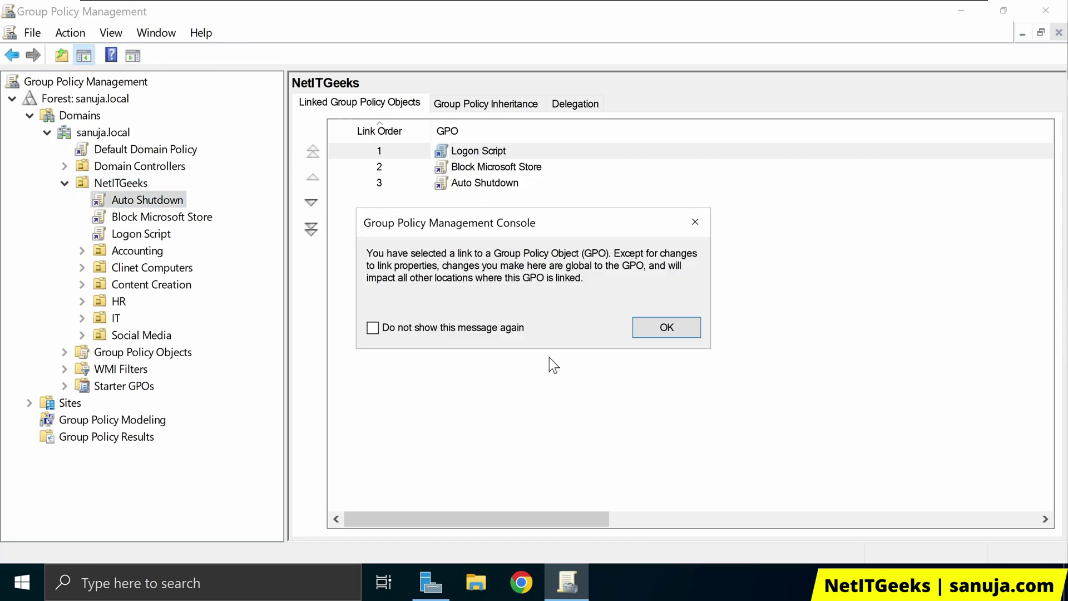
{"action": "left_click", "coordinate": [667, 336]}
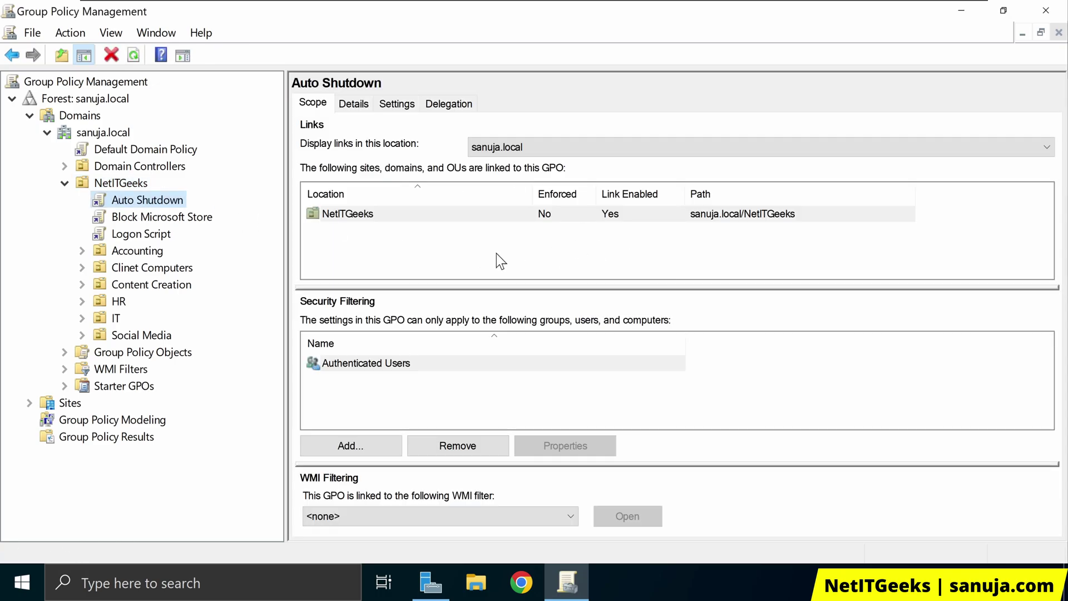
{"action": "right_click", "coordinate": [174, 201]}
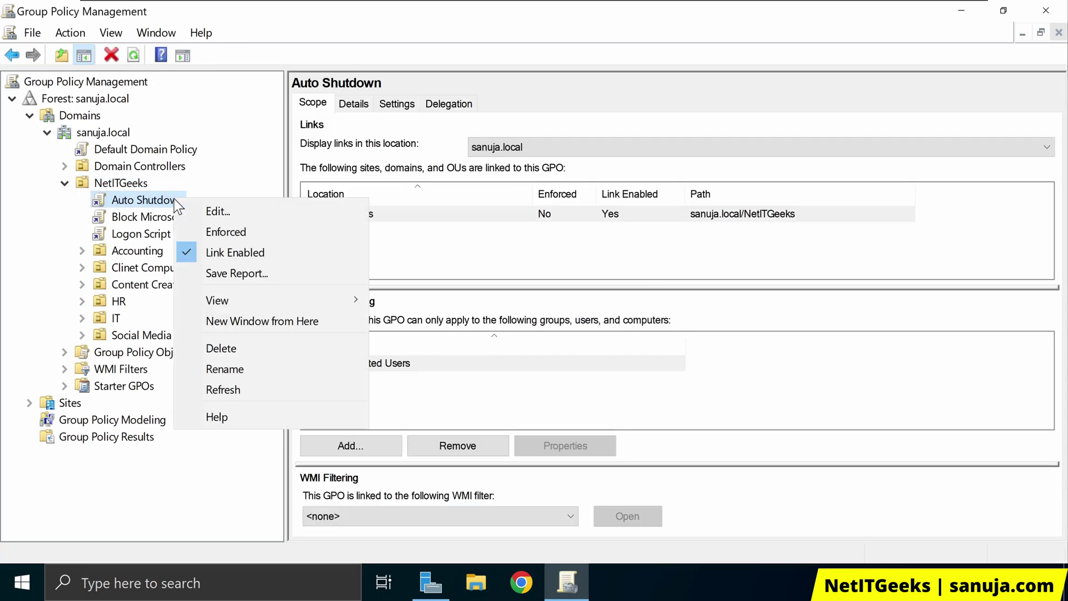
Edit the Auto Shutdown GPO and reach Computer Configuration > Preferences > Control Panel Settings > Scheduled Tasks.
{"action": "left_click", "coordinate": [239, 208]}
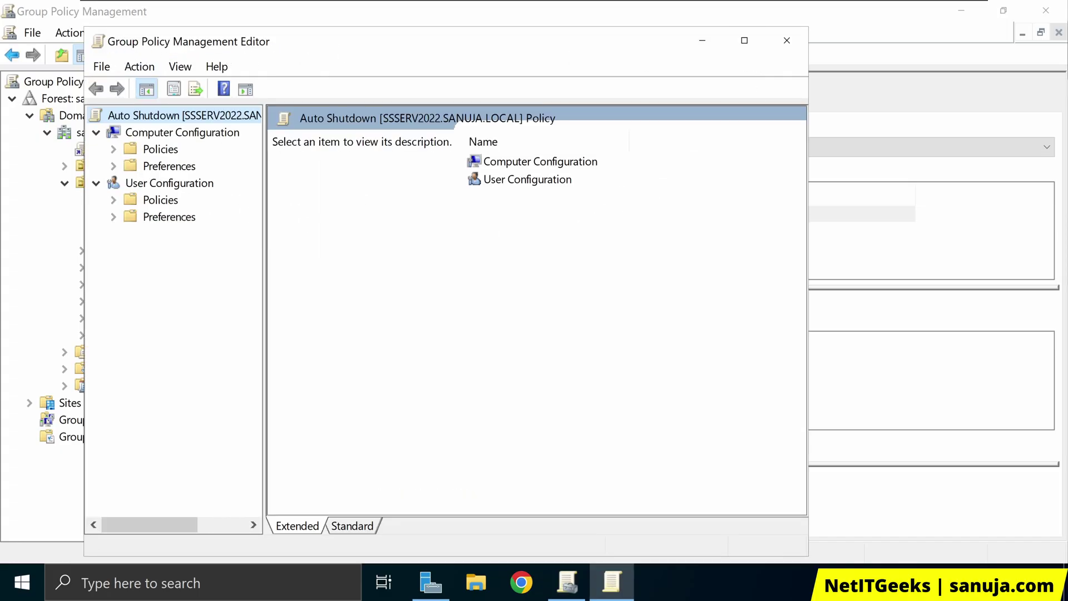
{"action": "left_click_drag", "start_coordinate": [262, 312], "coordinate": [319, 313]}
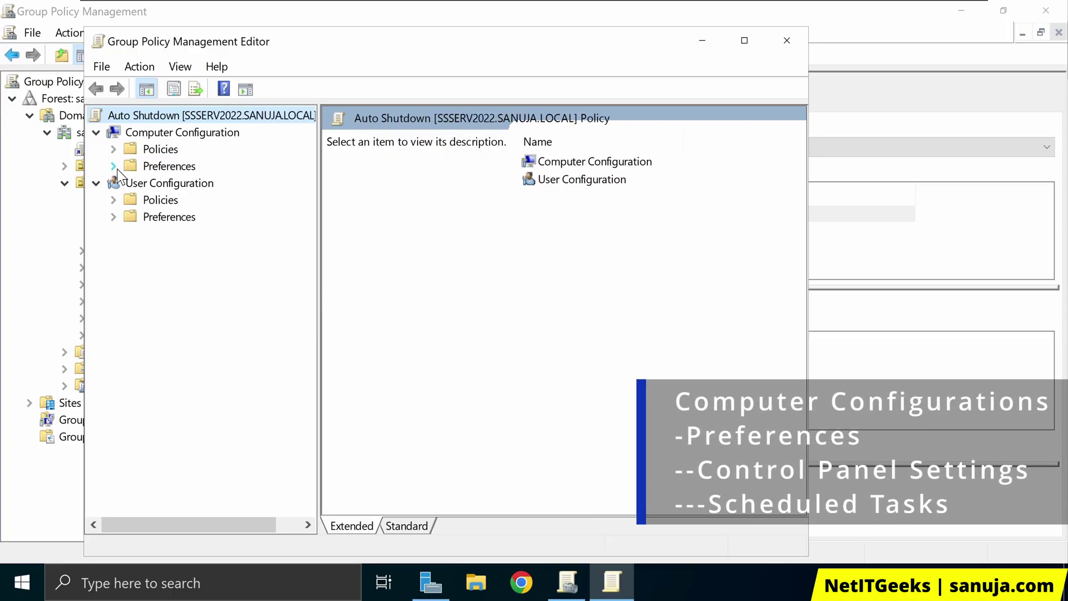
{"action": "left_click", "coordinate": [113, 165]}
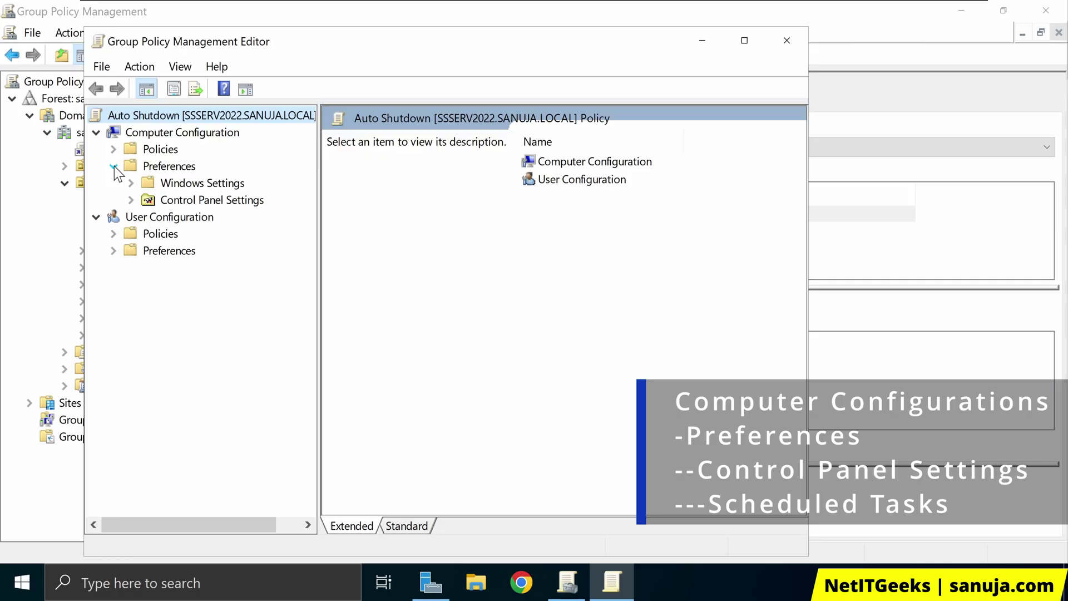
{"action": "left_click", "coordinate": [137, 201]}
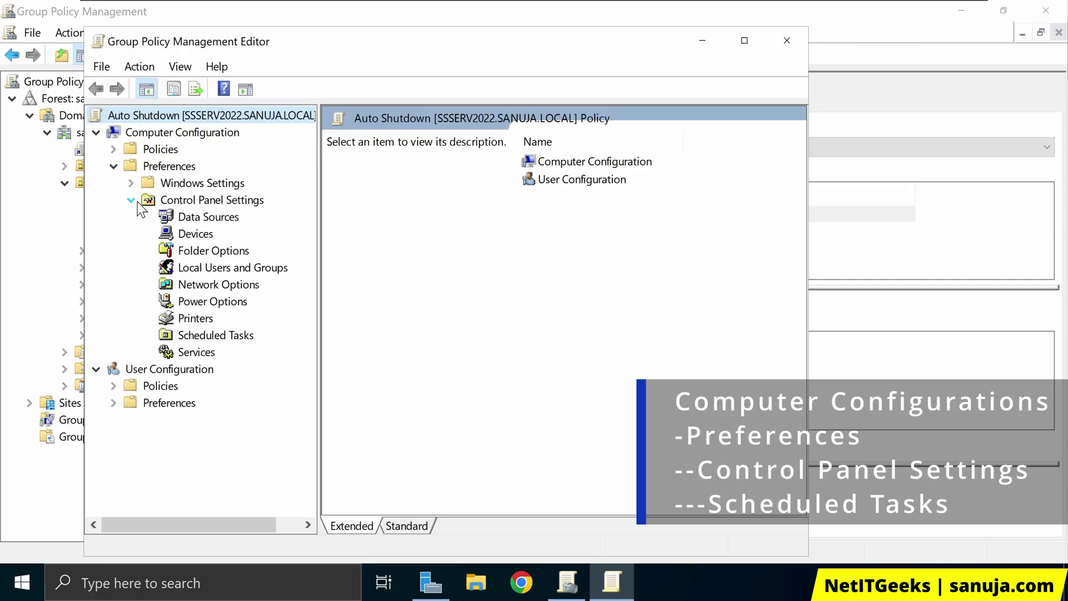
{"action": "left_click", "coordinate": [239, 335]}
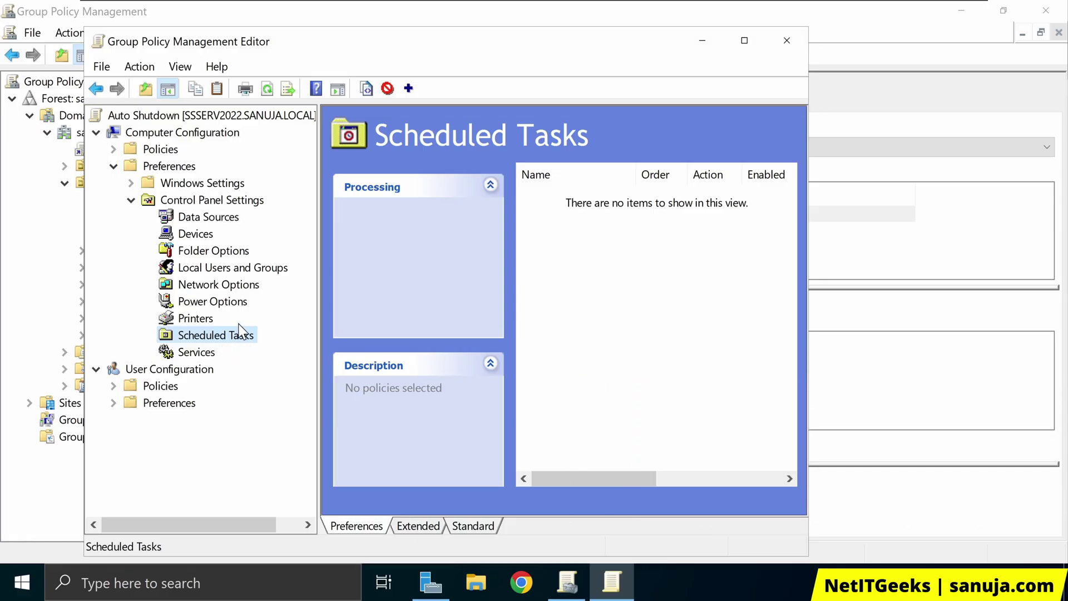
{"action": "right_click", "coordinate": [239, 339]}
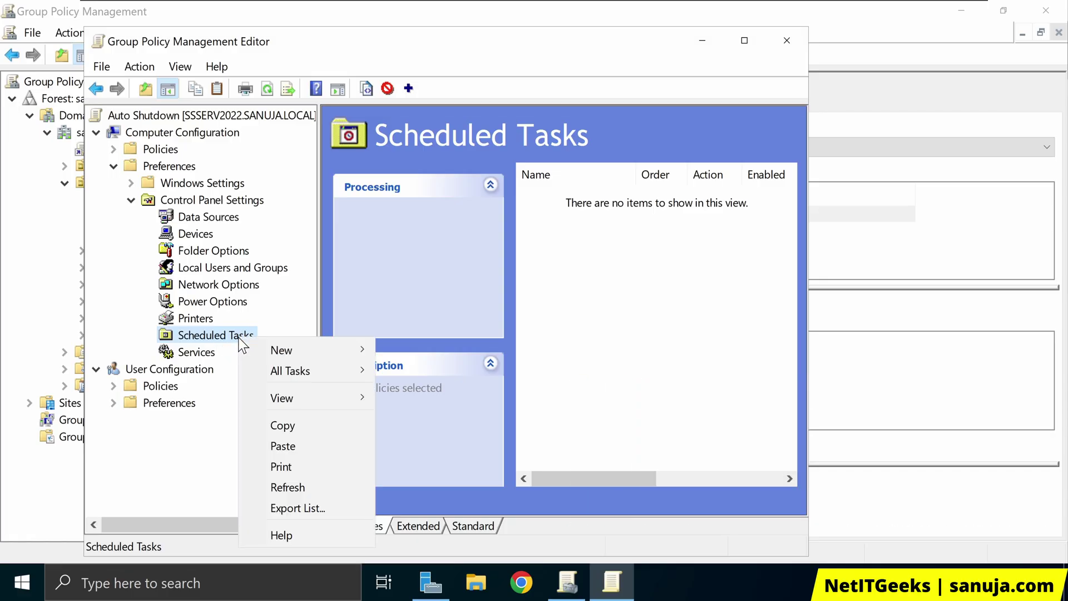
{"action": "mouse_move", "coordinate": [290, 348]}
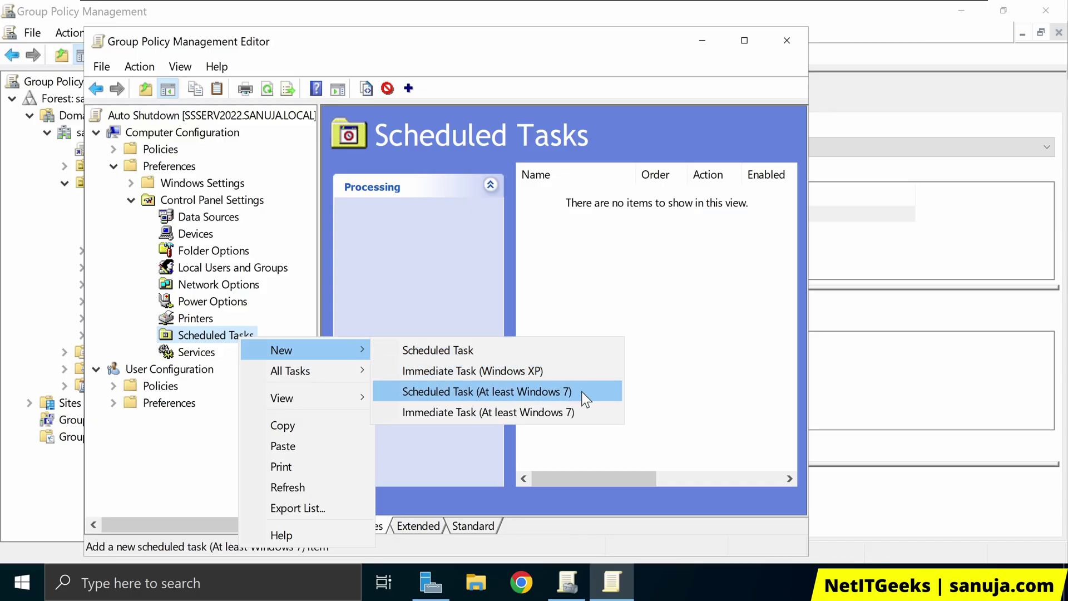
Add a Scheduled Task (At least Windows 7) with its action set to Update.
{"action": "left_click", "coordinate": [582, 392]}
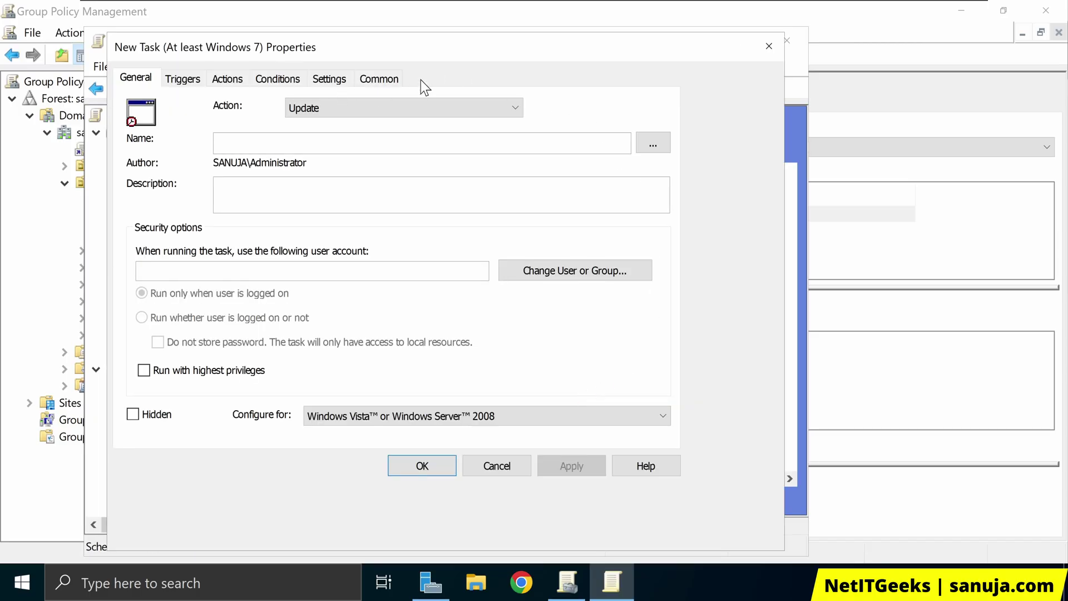
{"action": "left_click_drag", "start_coordinate": [468, 52], "coordinate": [645, 40]}
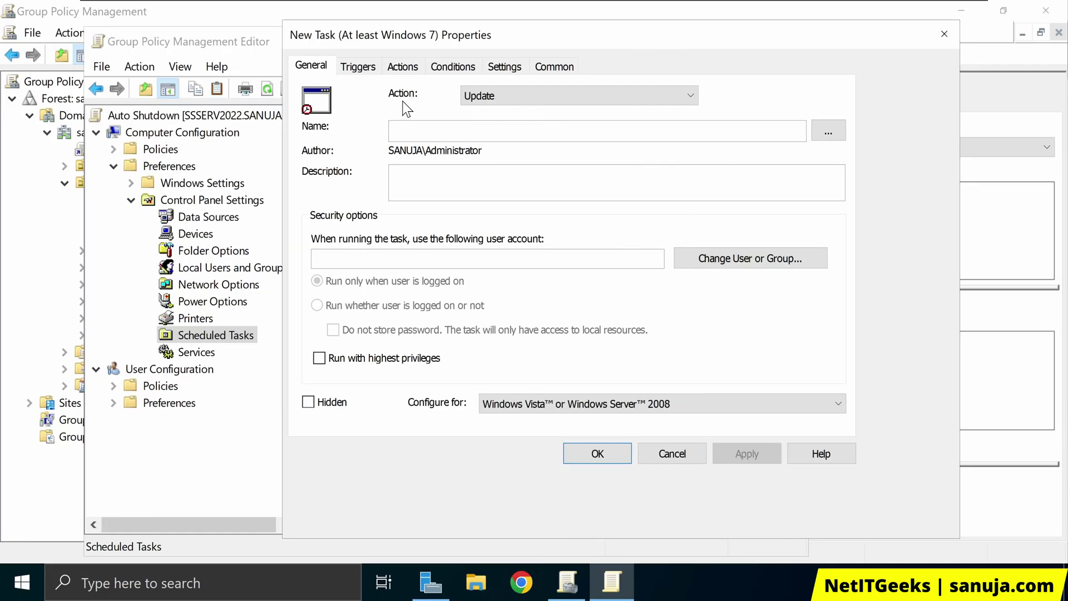
{"action": "left_click", "coordinate": [525, 106]}
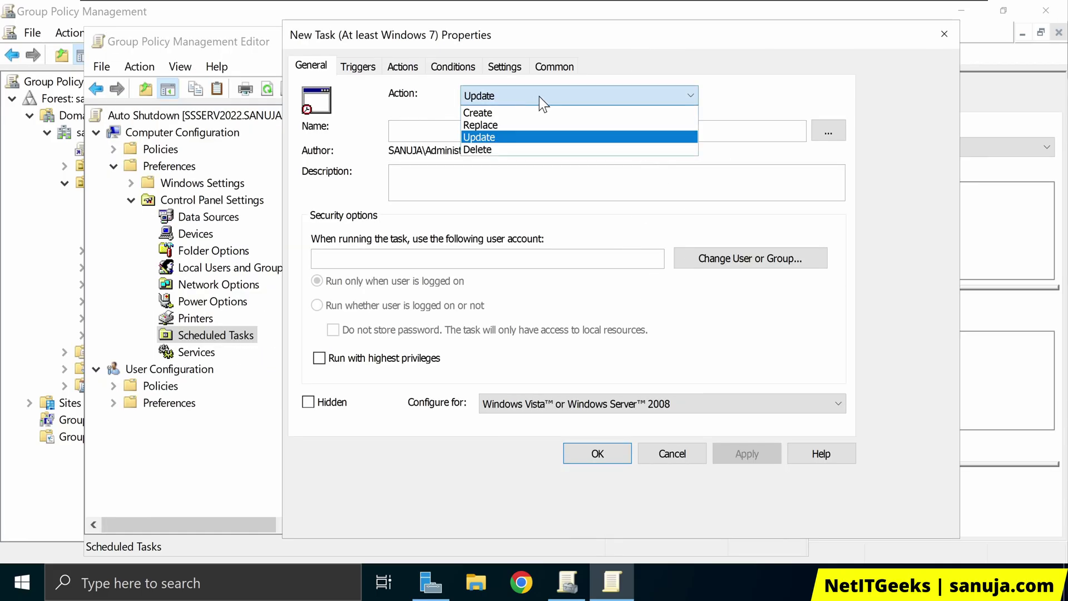
{"action": "left_click", "coordinate": [504, 138]}
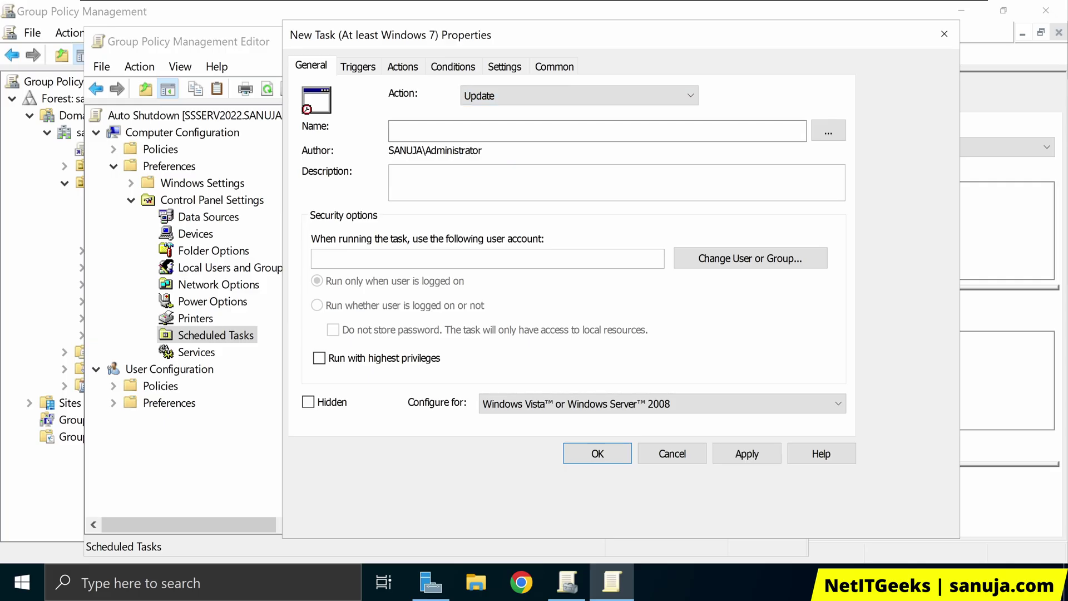
Name the task 'Auto Shutdown' with description 'This task will auto shutdown per GPO.'.
{"action": "left_click", "coordinate": [393, 132]}
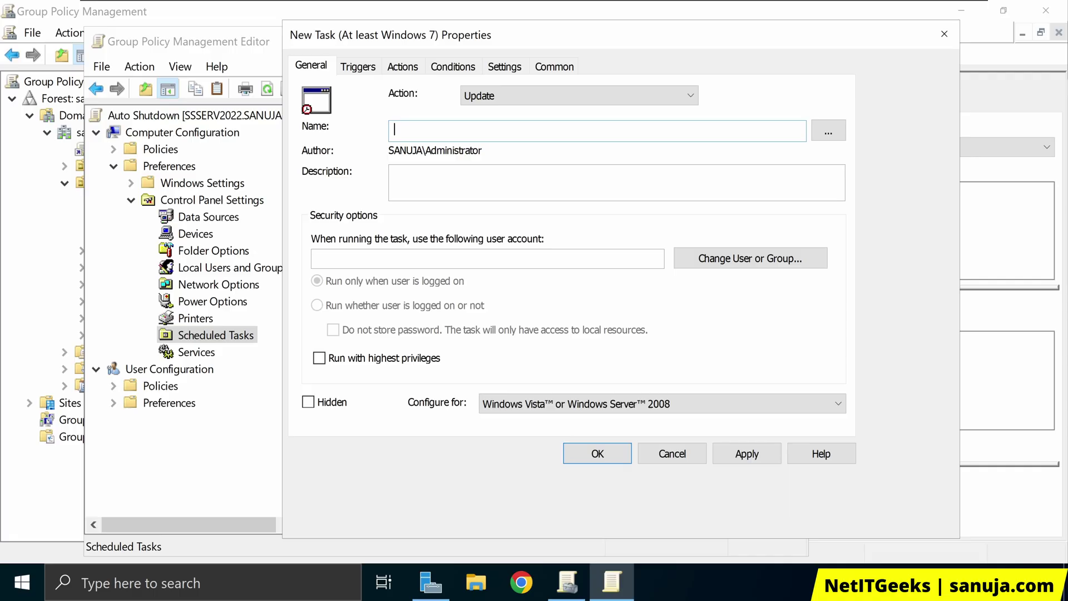
{"action": "type", "text": "Auto Shutdown"}
{"action": "left_click", "coordinate": [464, 167]}
{"action": "type", "text": "This task will shut"}
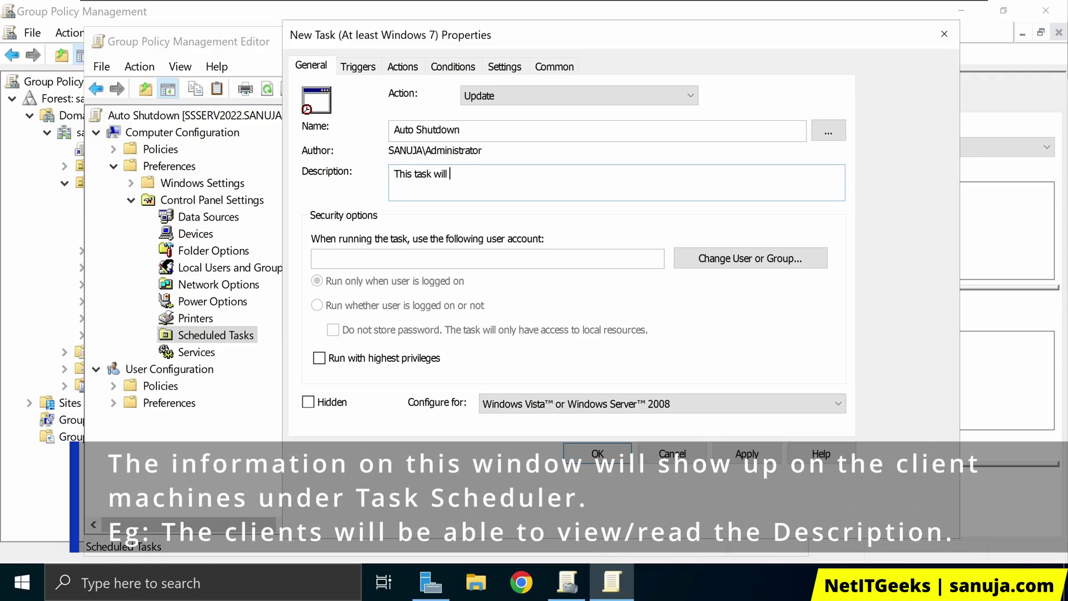
{"action": "key", "text": "BackSpace"}
{"action": "key", "text": "BackSpace"}
{"action": "key", "text": "BackSpace"}
{"action": "key", "text": "BackSpace"}
{"action": "type", "text": "auto shutdown"}
{"action": "type", "text": " at"}
{"action": "key", "text": "BackSpace"}
{"action": "key", "text": "BackSpace"}
{"action": "type", "text": "per GOP"}
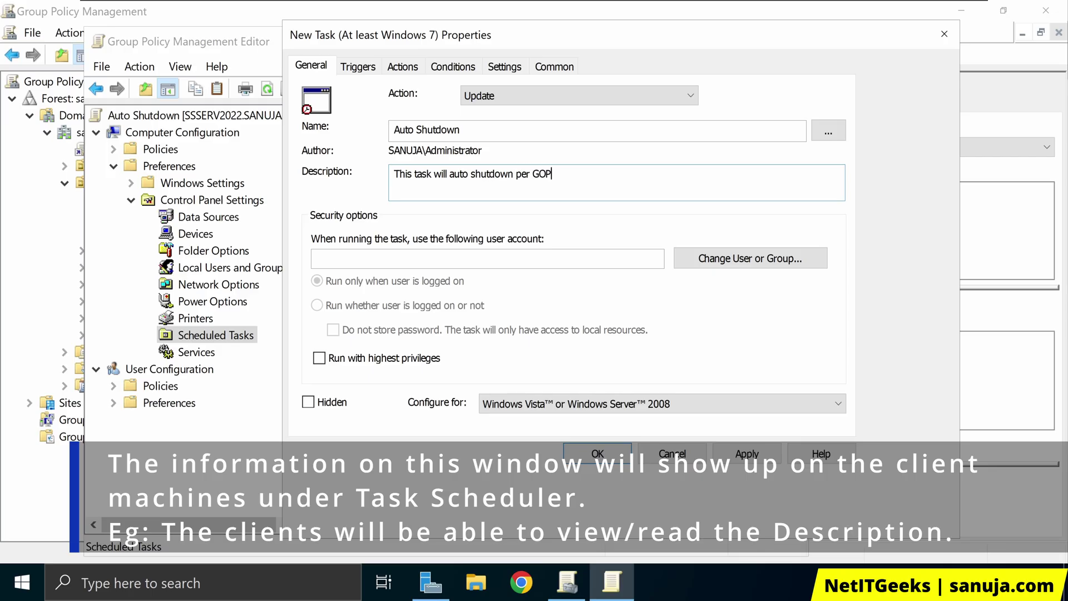
{"action": "key", "text": "BackSpace"}
{"action": "key", "text": "BackSpace"}
{"action": "type", "text": "PO."}
{"action": "left_click", "coordinate": [420, 258]}
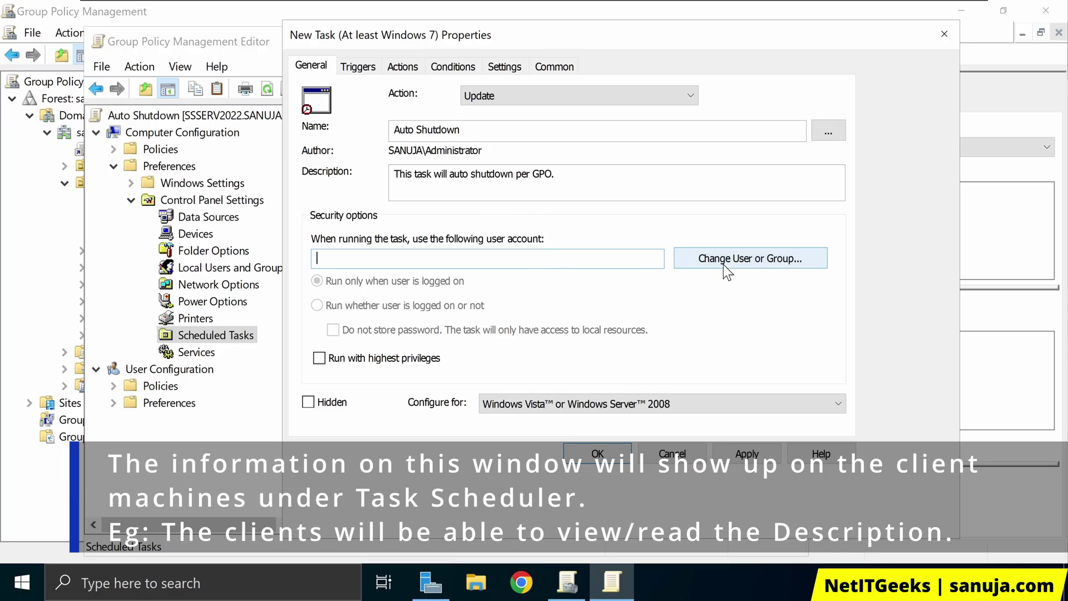
Pick the run-as account, replacing an initial SYSTEM lookup with the resolved domain user.
{"action": "left_click", "coordinate": [761, 266]}
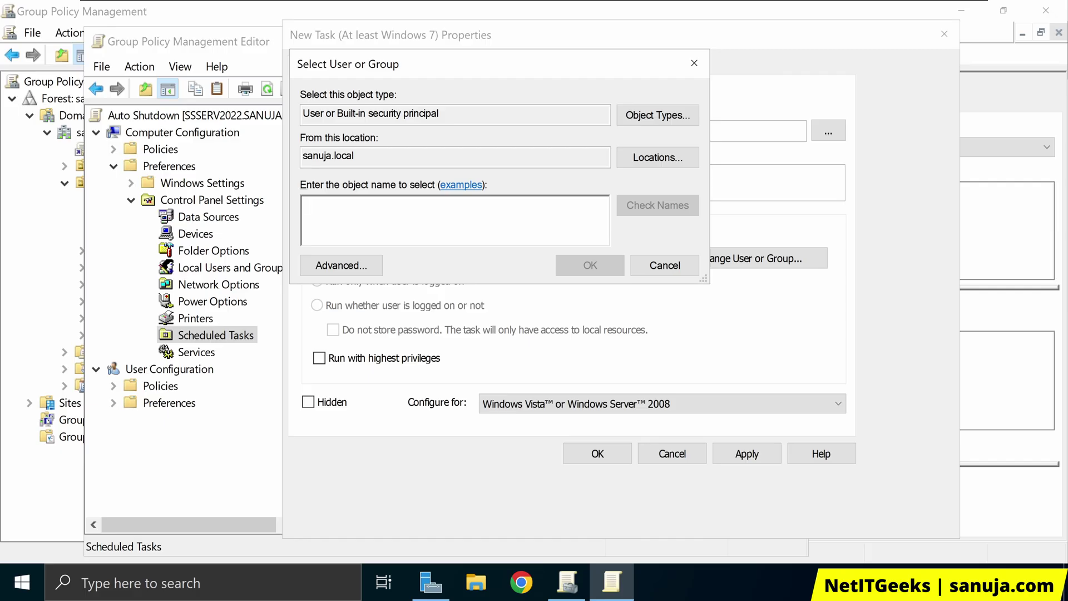
{"action": "type", "text": "sys"}
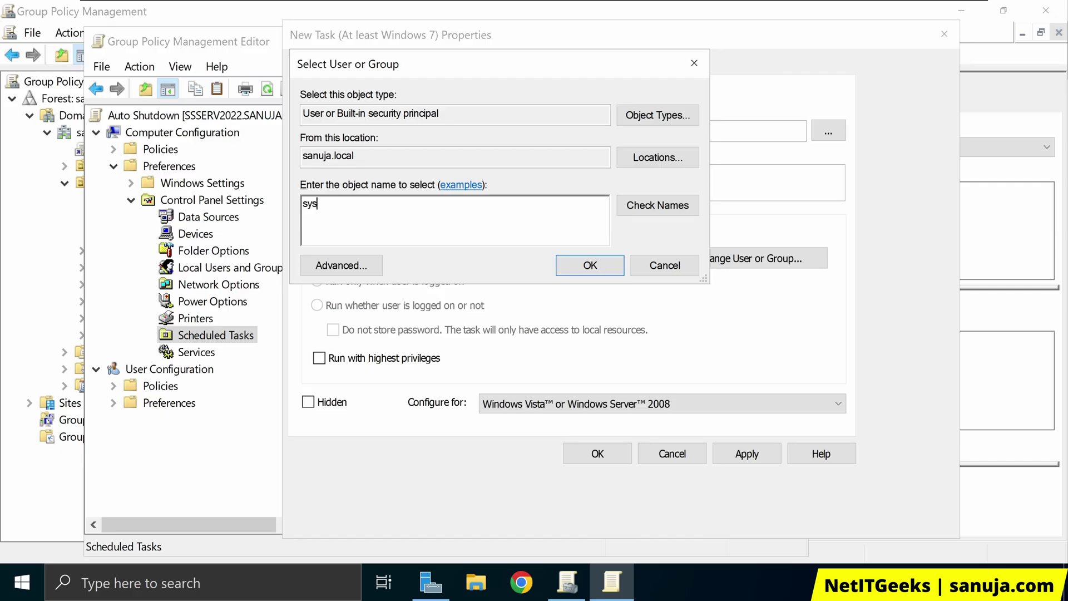
{"action": "left_click", "coordinate": [651, 210]}
{"action": "key", "text": "ctrl+a"}
{"action": "key", "text": "BackSpace"}
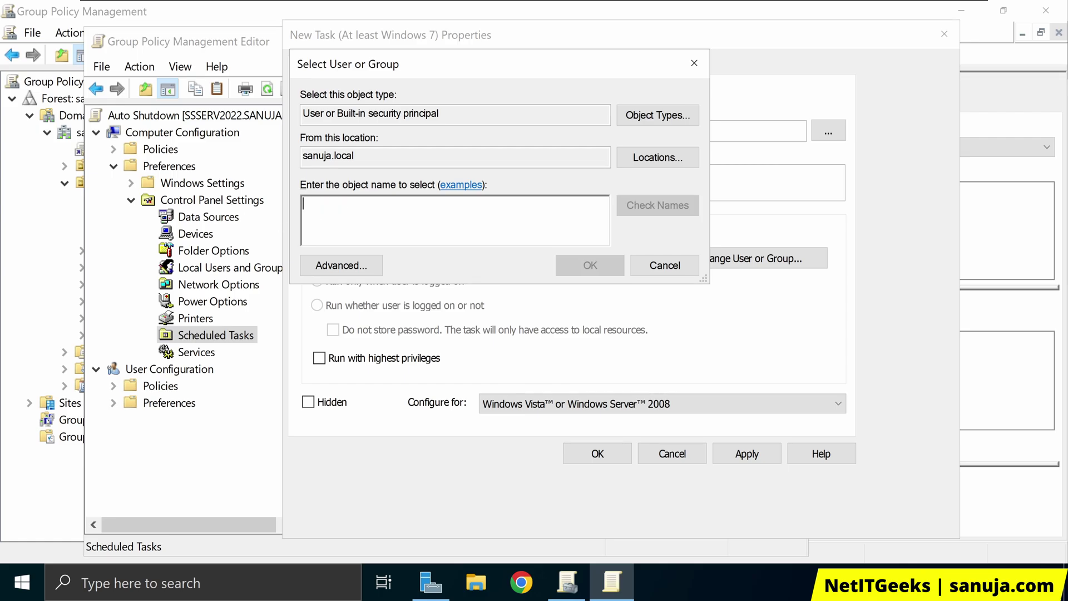
{"action": "type", "text": "sanuja"}
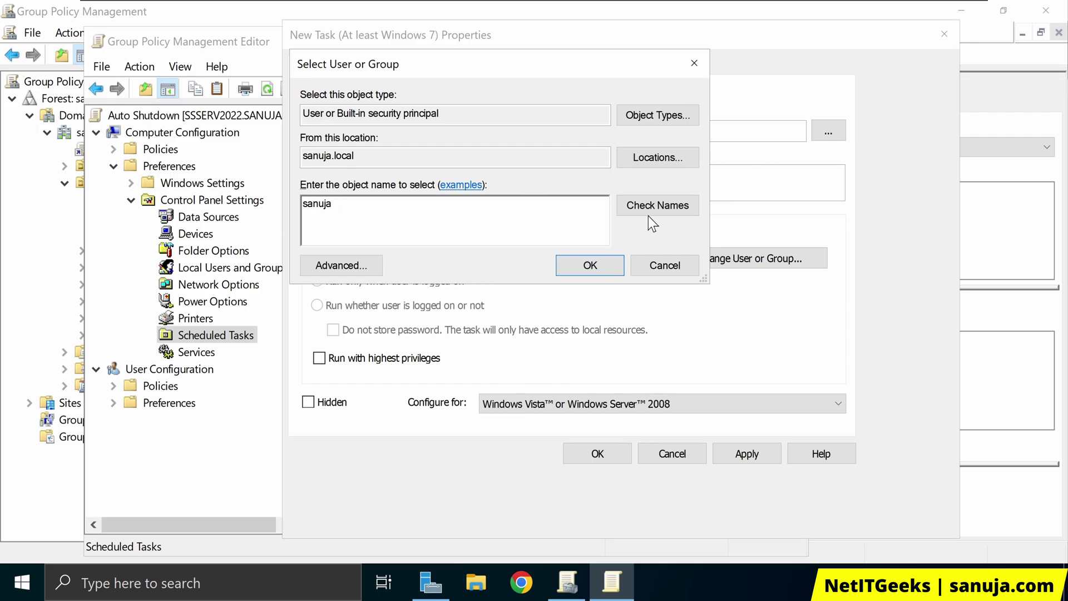
{"action": "left_click", "coordinate": [649, 213]}
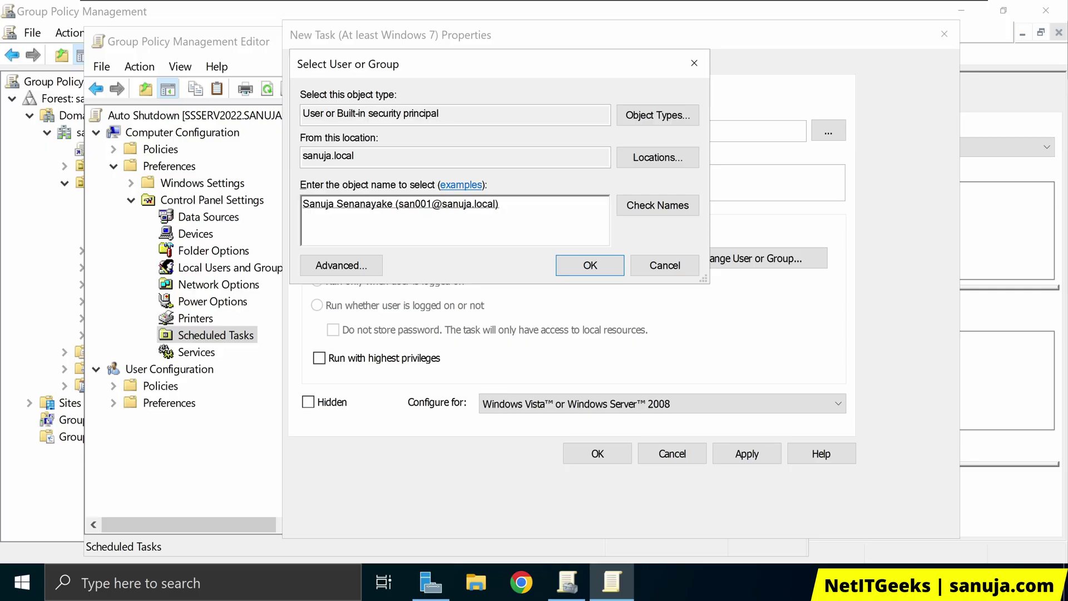
{"action": "key", "text": "ctrl+a"}
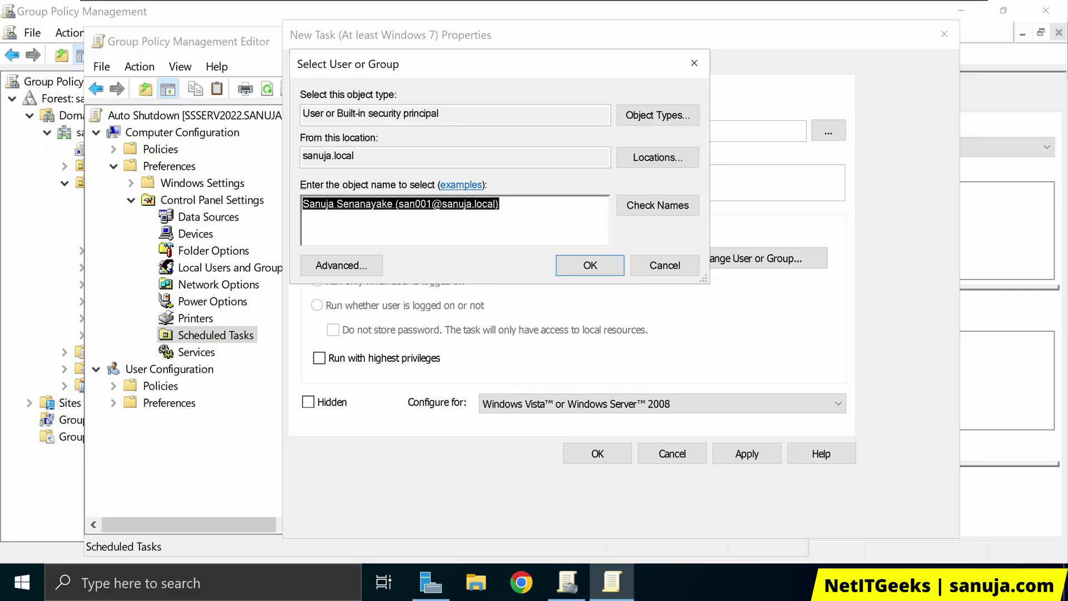
{"action": "key", "text": "Home"}
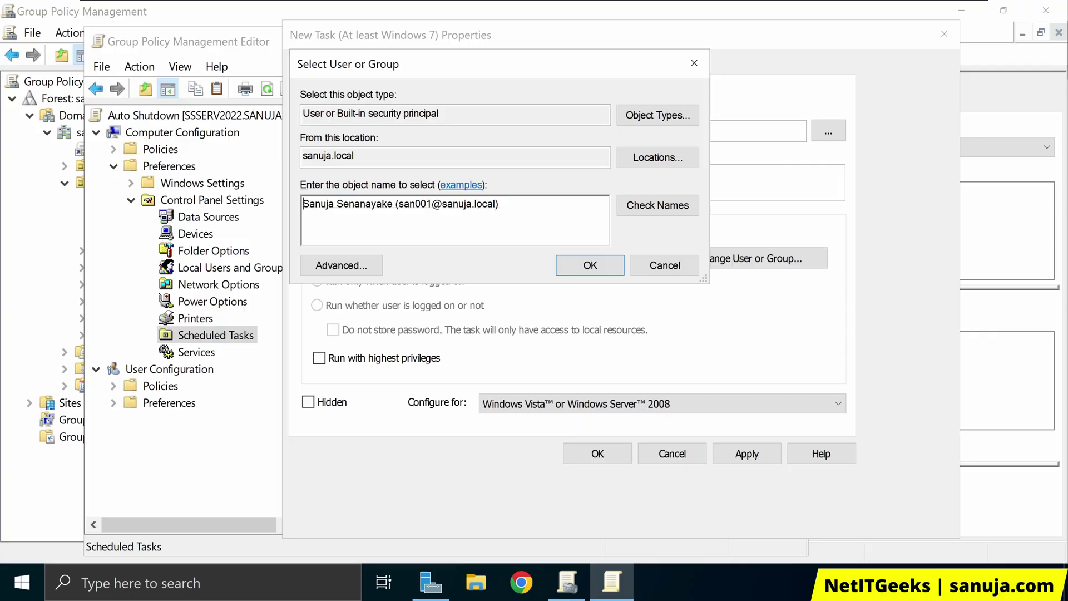
Set the advanced user search location to the domain's Computers container, then close the search window.
{"action": "left_click", "coordinate": [370, 265]}
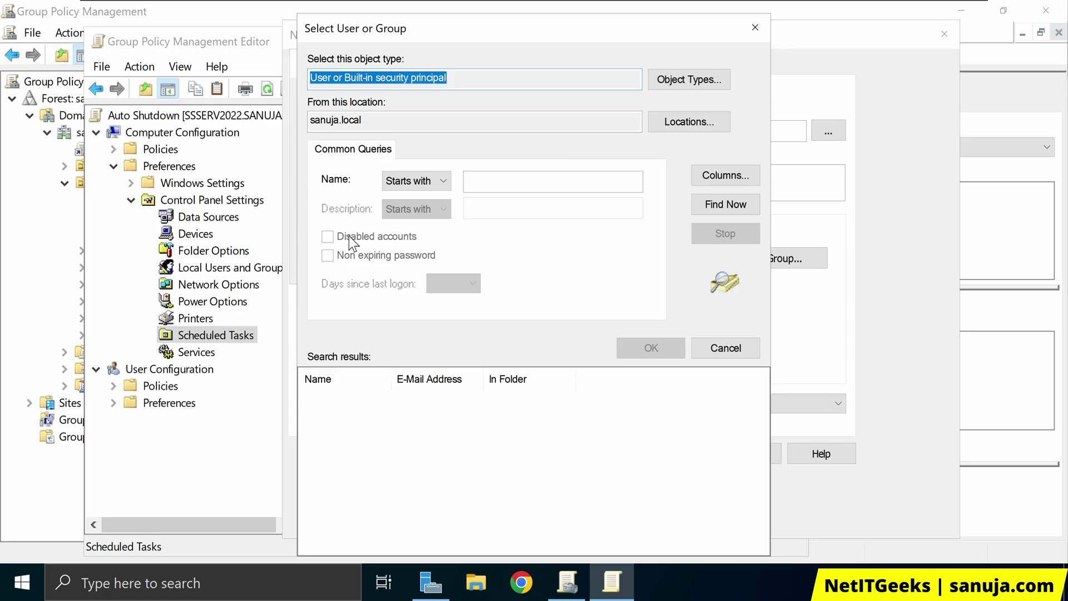
{"action": "left_click", "coordinate": [534, 181]}
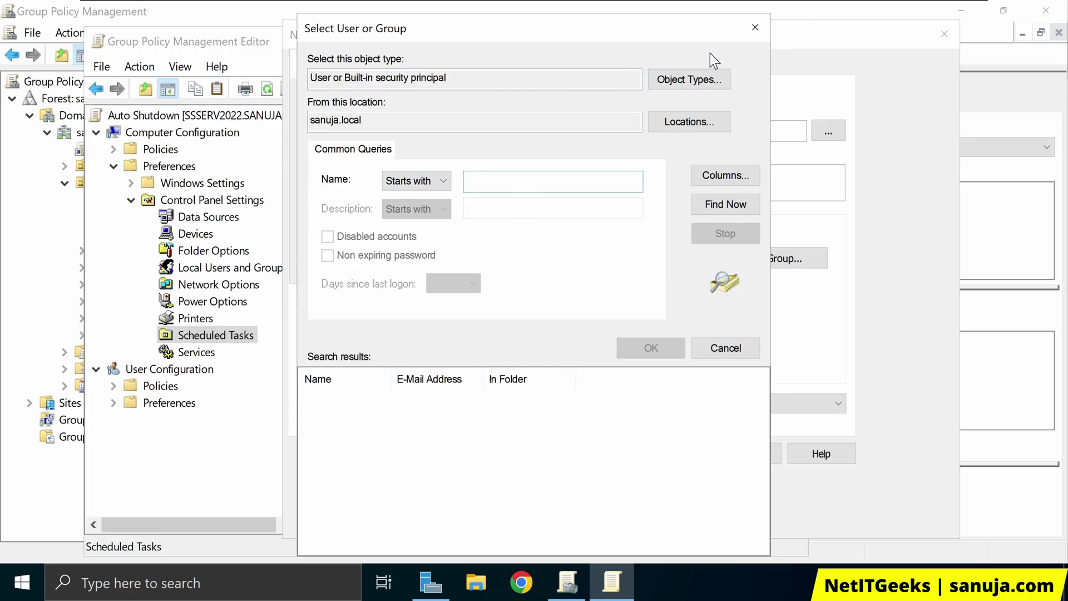
{"action": "left_click", "coordinate": [689, 126]}
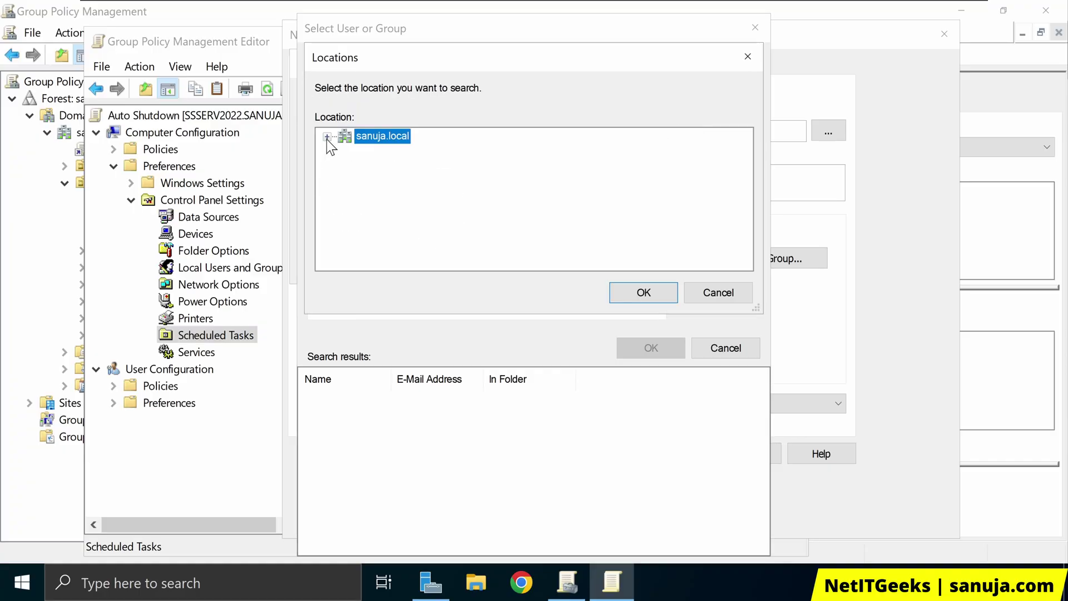
{"action": "left_click", "coordinate": [326, 137]}
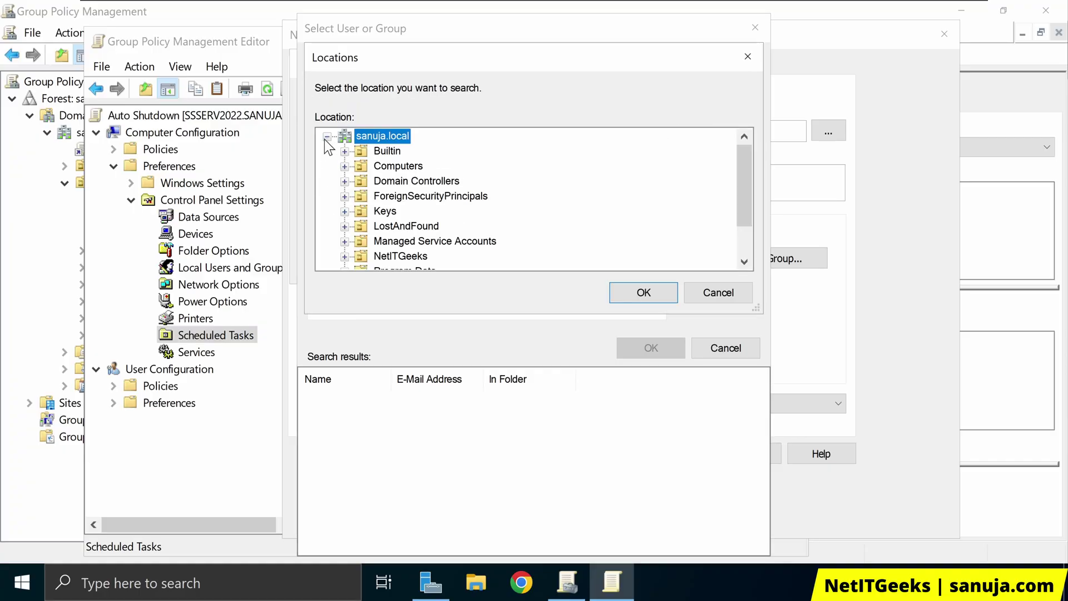
{"action": "left_click", "coordinate": [384, 166]}
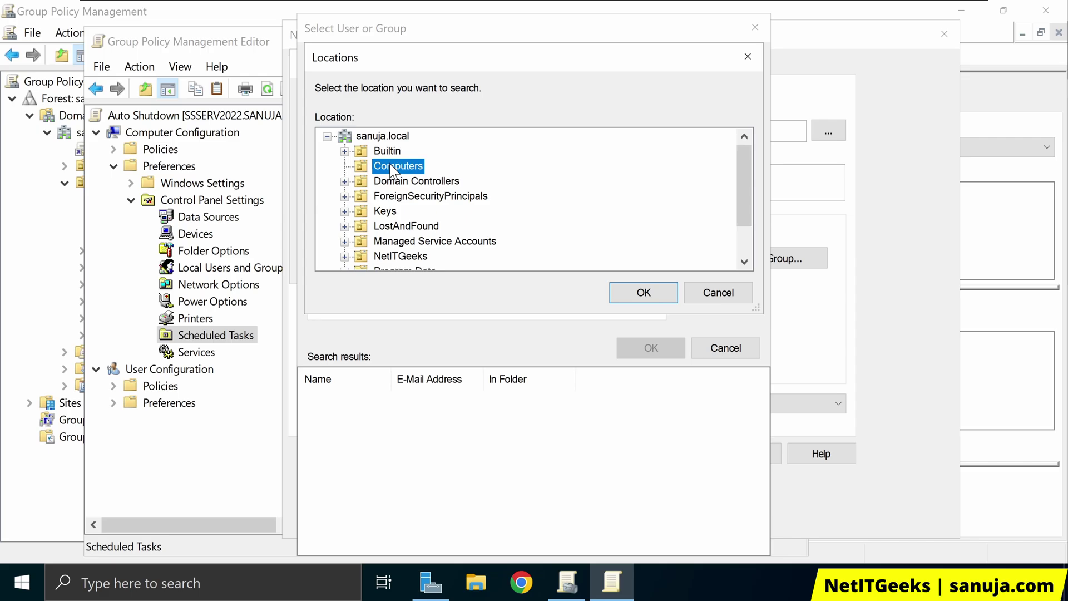
{"action": "left_click", "coordinate": [651, 294]}
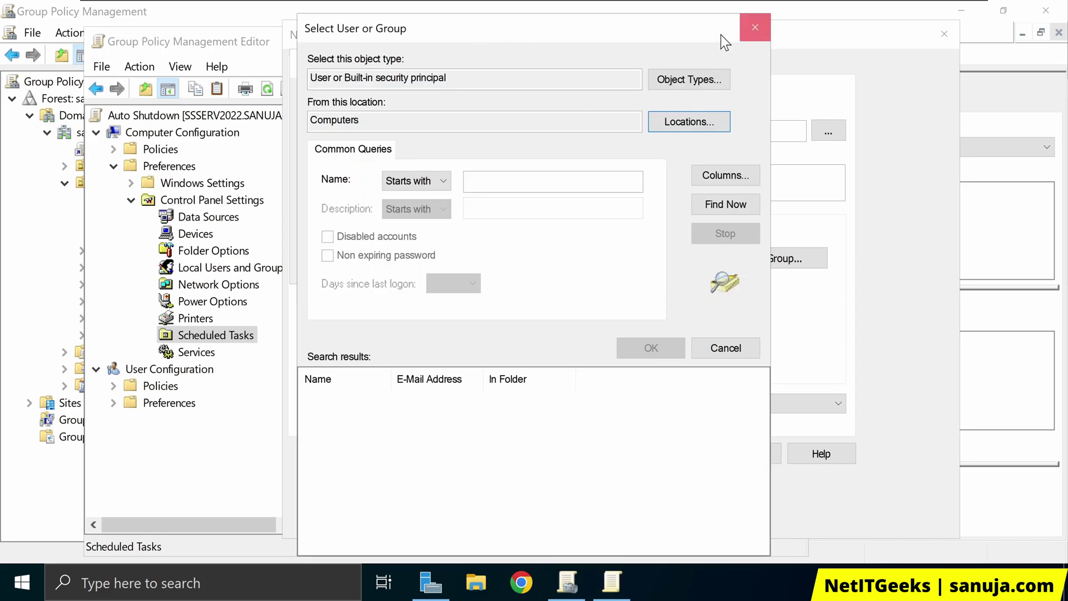
{"action": "left_click_drag", "start_coordinate": [690, 28], "coordinate": [859, 14]}
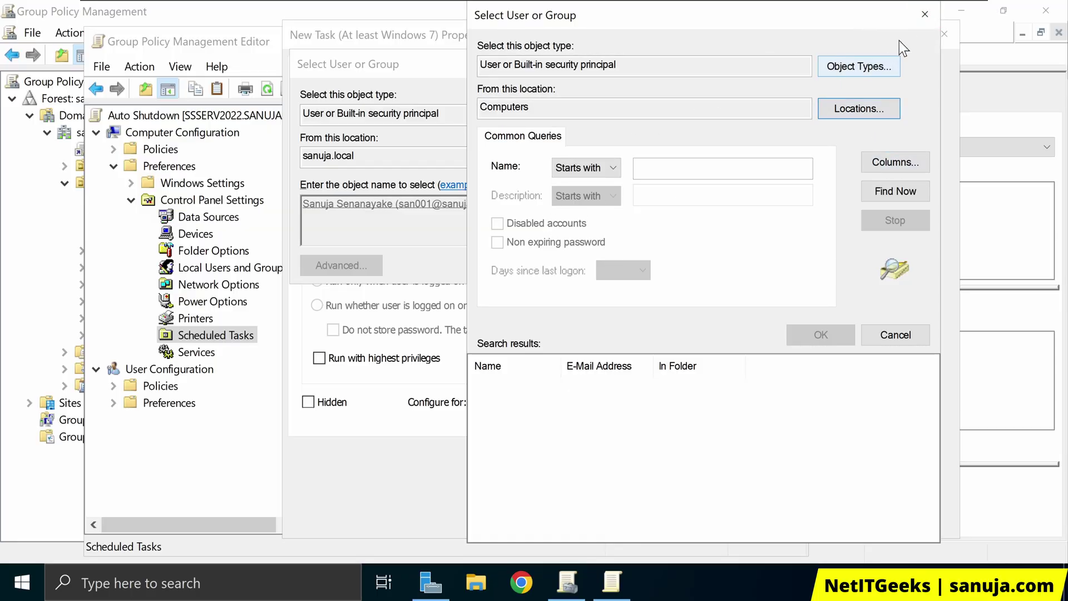
{"action": "left_click", "coordinate": [925, 14]}
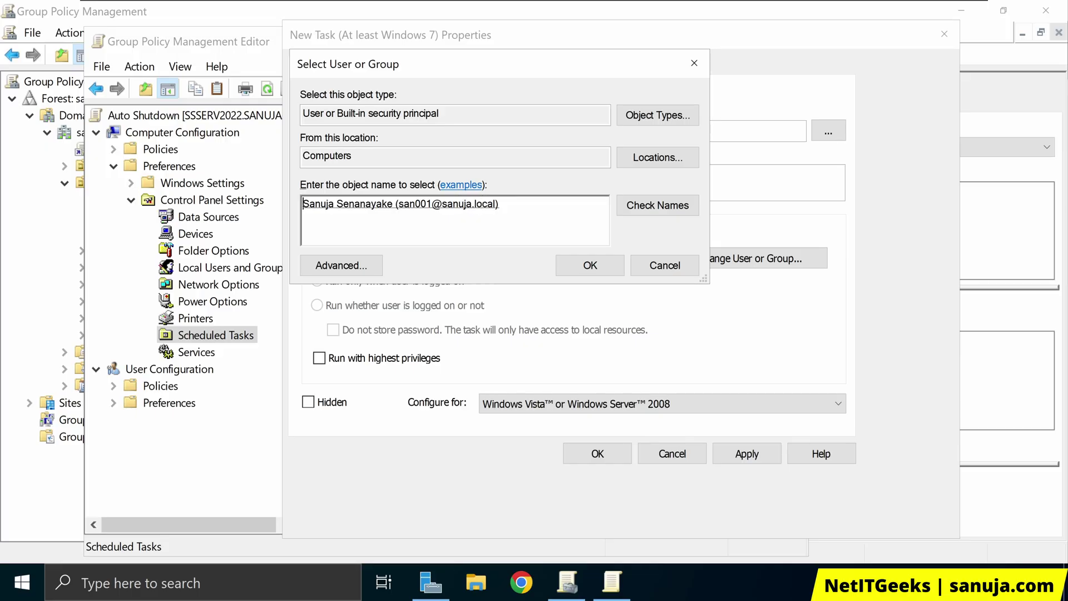
Apply the resolved account, enable Run with highest privileges, and view the task's Triggers.
{"action": "left_click", "coordinate": [579, 265]}
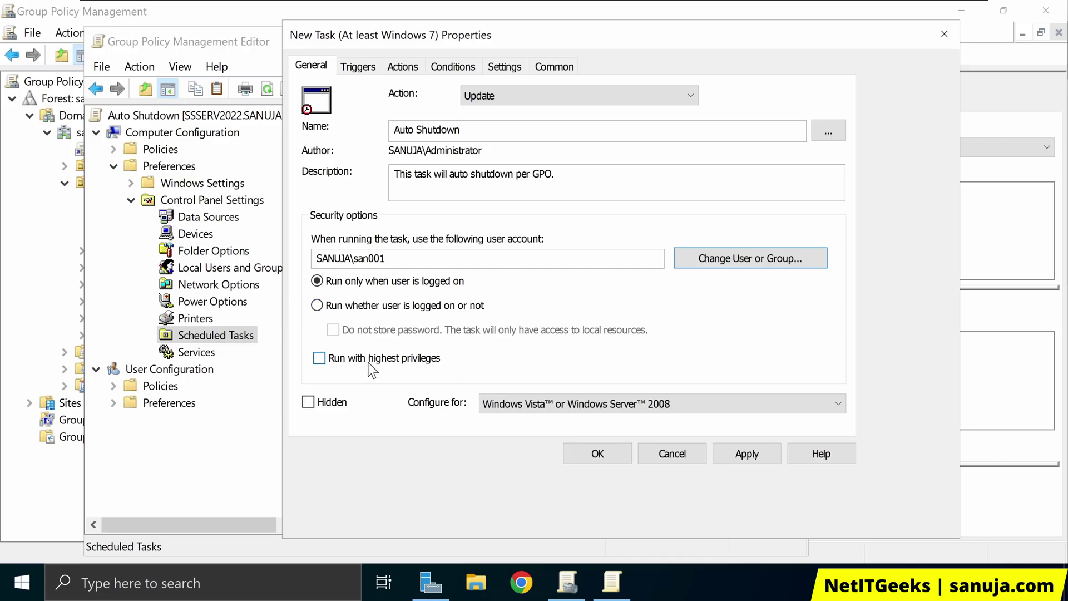
{"action": "left_click", "coordinate": [320, 358]}
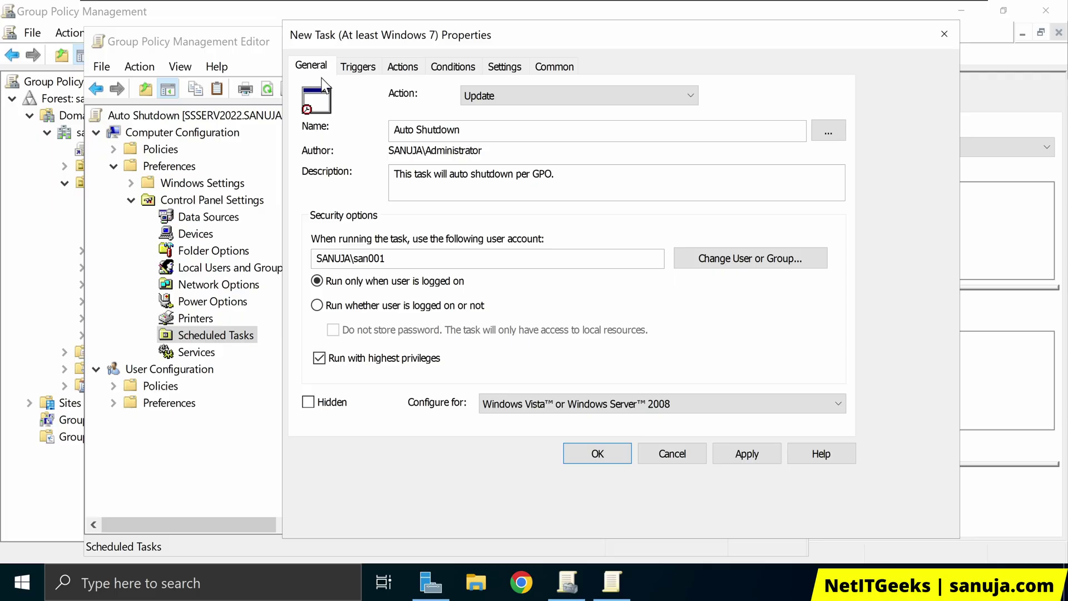
{"action": "left_click", "coordinate": [358, 72]}
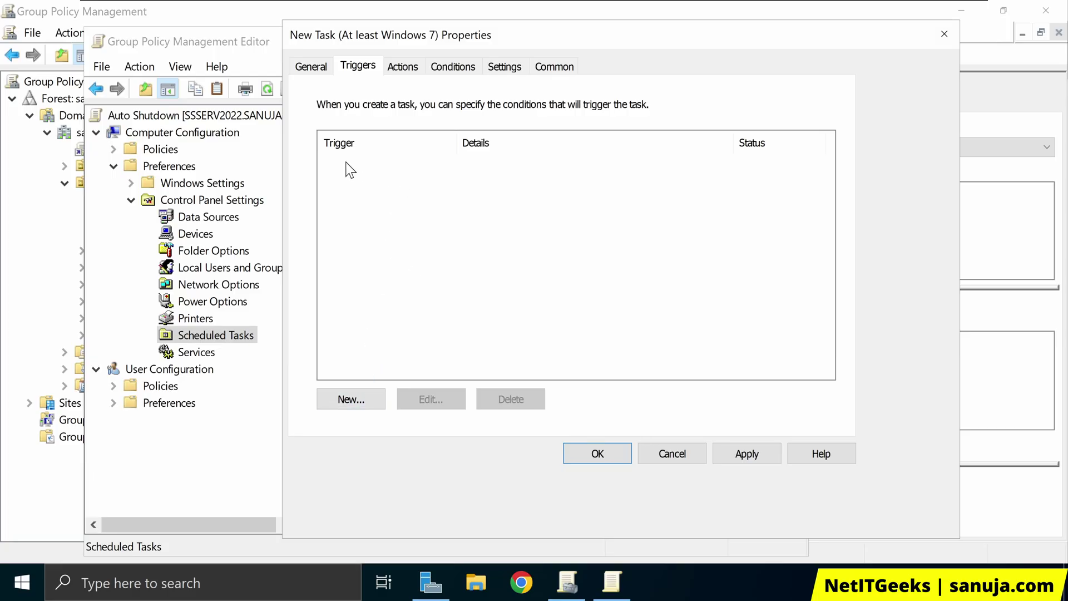
Start a new trigger that begins On a schedule and recurs Daily.
{"action": "left_click", "coordinate": [341, 401]}
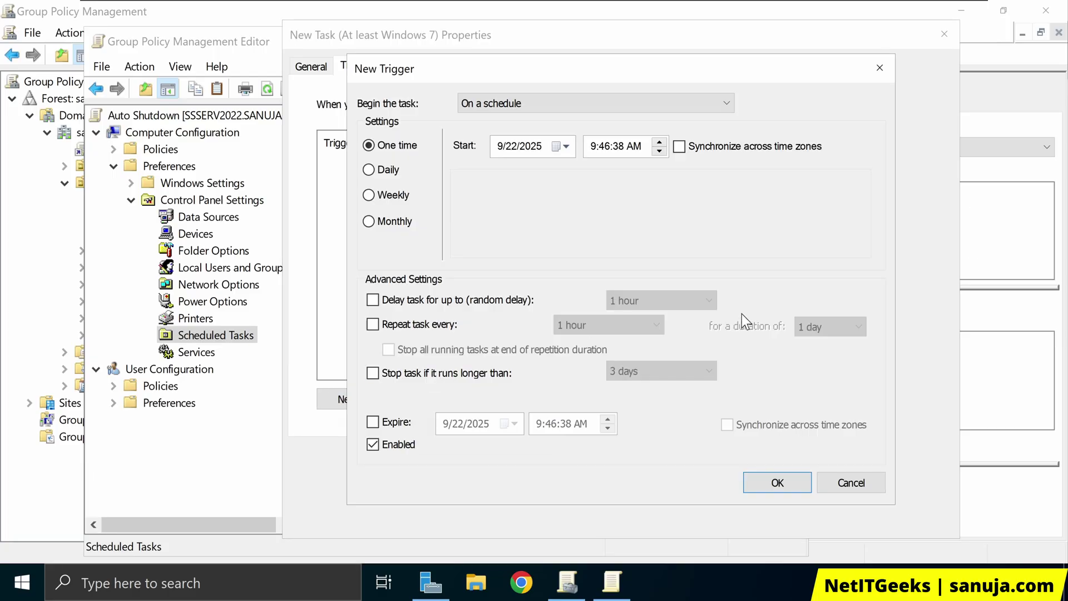
{"action": "left_click", "coordinate": [511, 115]}
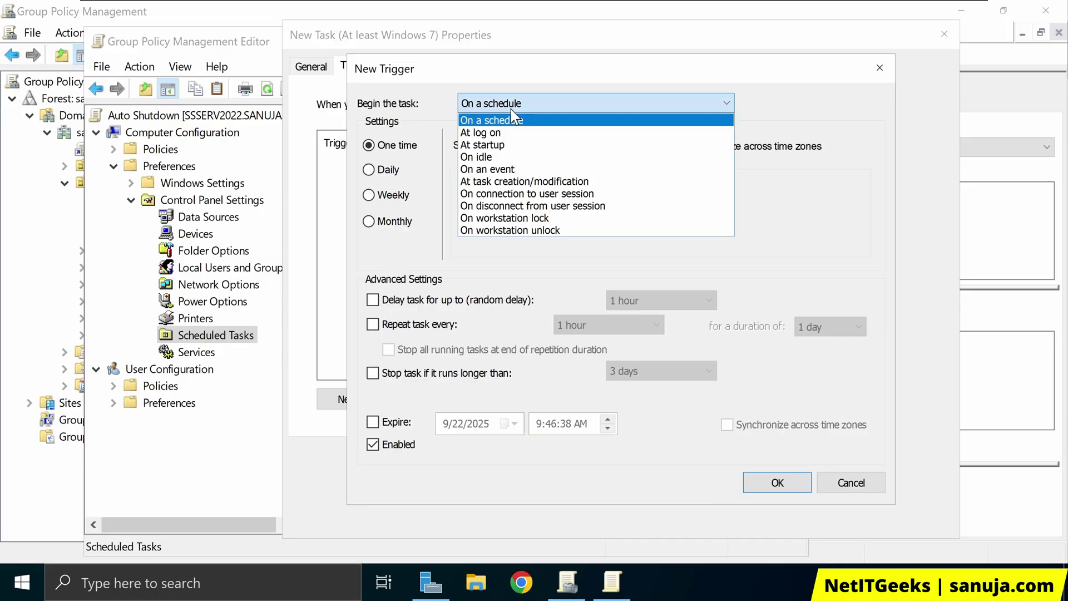
{"action": "left_click", "coordinate": [522, 106]}
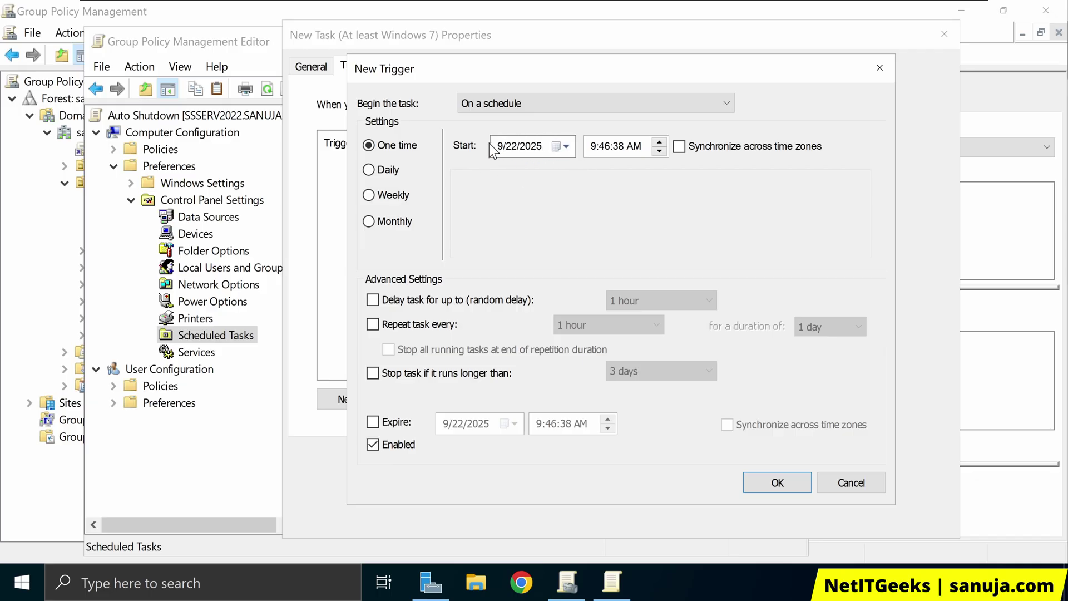
{"action": "left_click", "coordinate": [394, 169]}
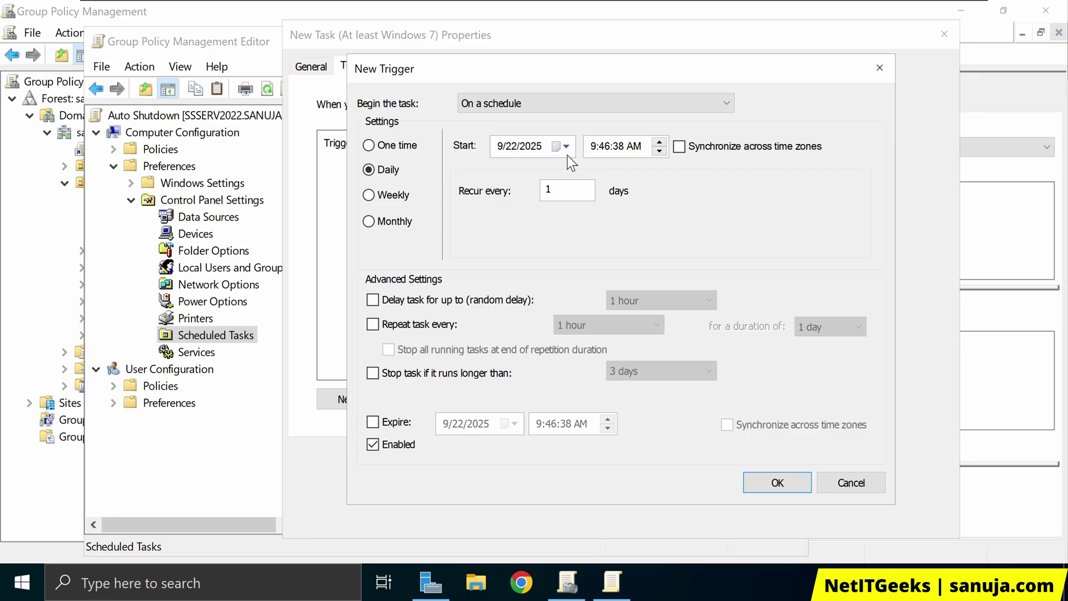
{"action": "left_click", "coordinate": [586, 193]}
Set the trigger start time to 10:00:00 PM, synchronized across time zones, and save it.
{"action": "left_click", "coordinate": [597, 151]}
{"action": "key", "text": "Right"}
{"action": "key", "text": "Right"}
{"action": "key", "text": "Left"}
{"action": "key", "text": "Right"}
{"action": "key", "text": "Left"}
{"action": "key", "text": "Left"}
{"action": "key", "text": "Right"}
{"action": "key", "text": "Right"}
{"action": "key", "text": "Right"}
{"action": "type", "text": "0"}
{"action": "left_click", "coordinate": [679, 147]}
{"action": "left_click", "coordinate": [776, 485]}
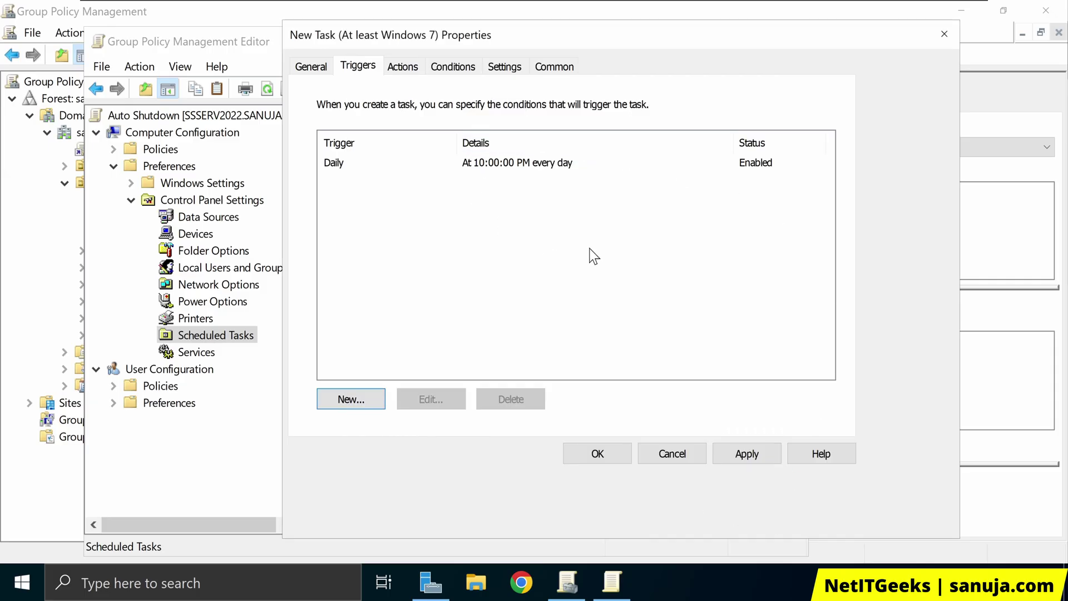
Confirm the Daily 10:00 PM trigger starting 9/21/2025, then view the empty Actions list.
{"action": "left_click", "coordinate": [539, 165]}
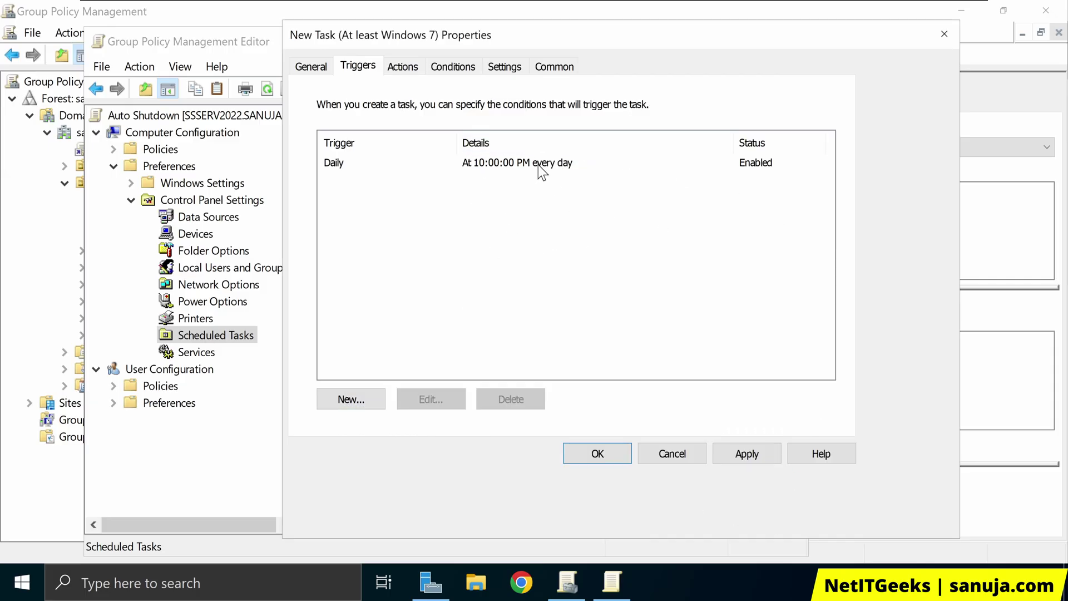
{"action": "left_click", "coordinate": [342, 162]}
{"action": "left_click", "coordinate": [431, 399]}
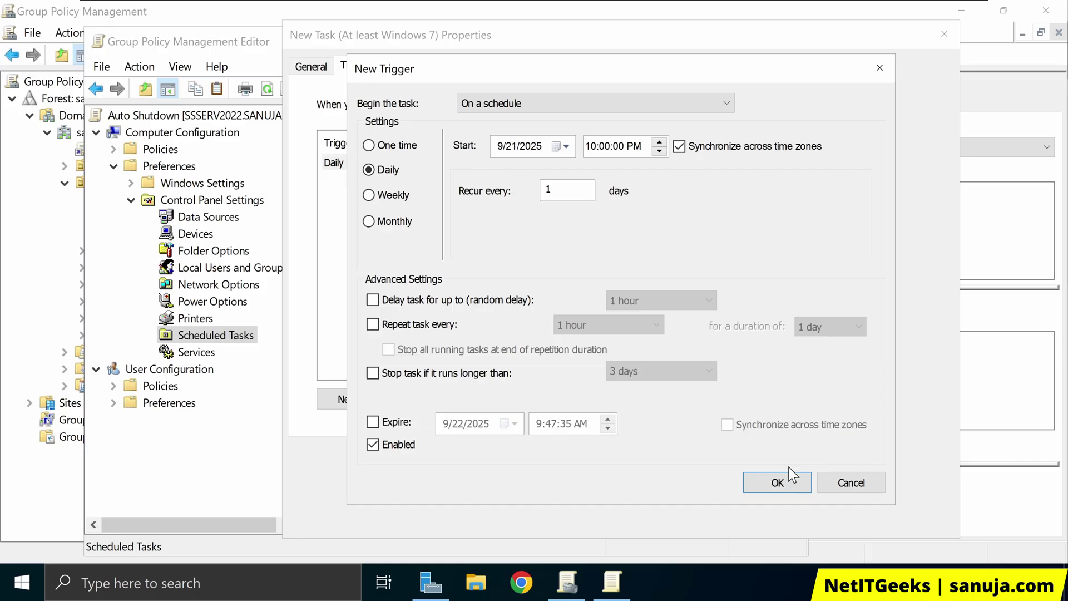
{"action": "left_click", "coordinate": [788, 490]}
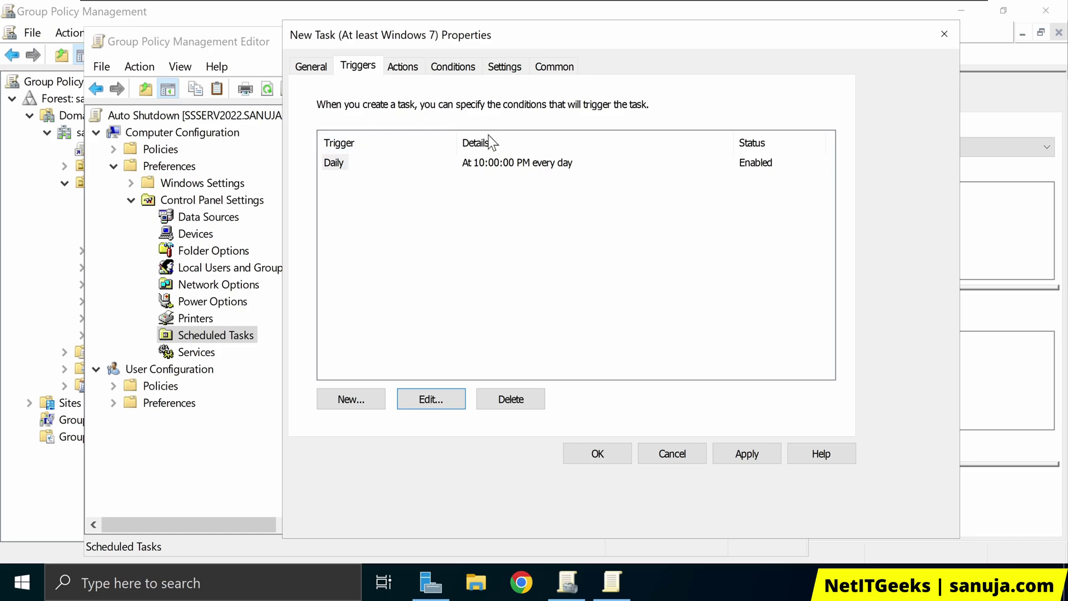
{"action": "left_click", "coordinate": [405, 69]}
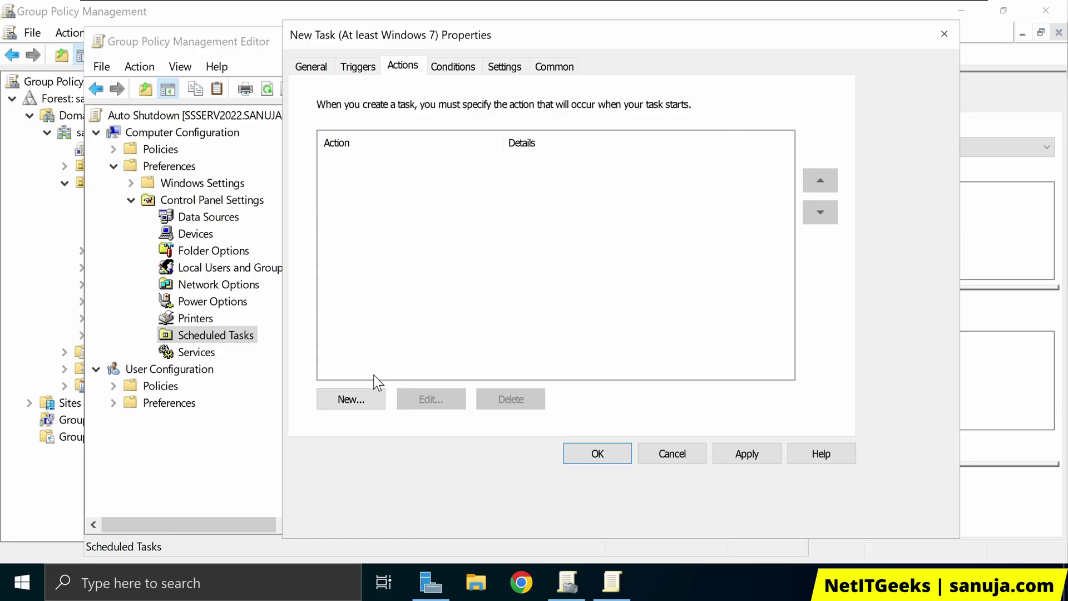
Begin a new task action of type 'Start a program'.
{"action": "left_click", "coordinate": [362, 399]}
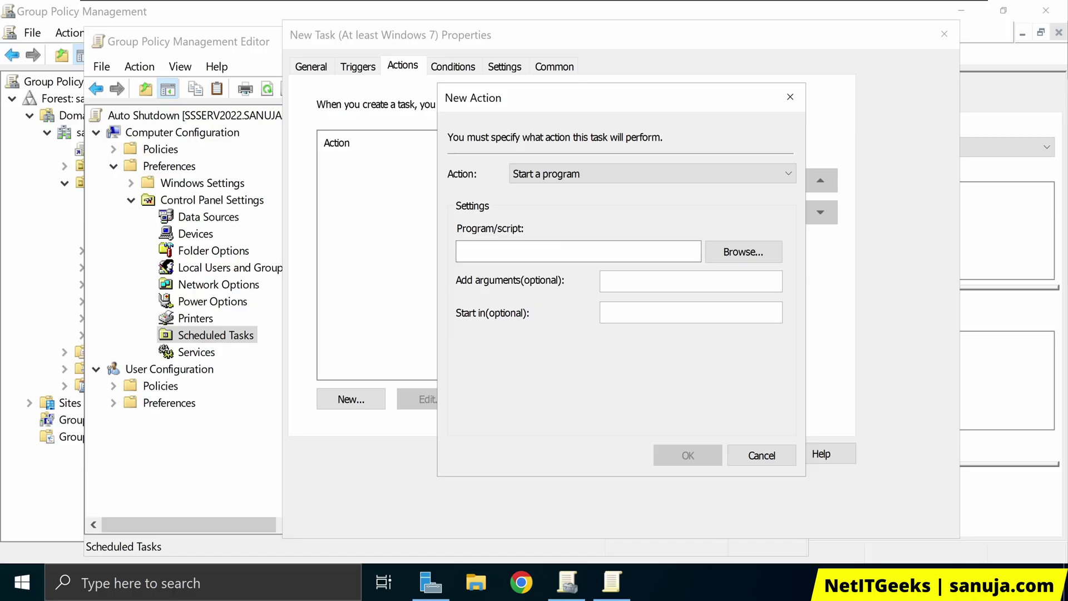
{"action": "left_click", "coordinate": [526, 178]}
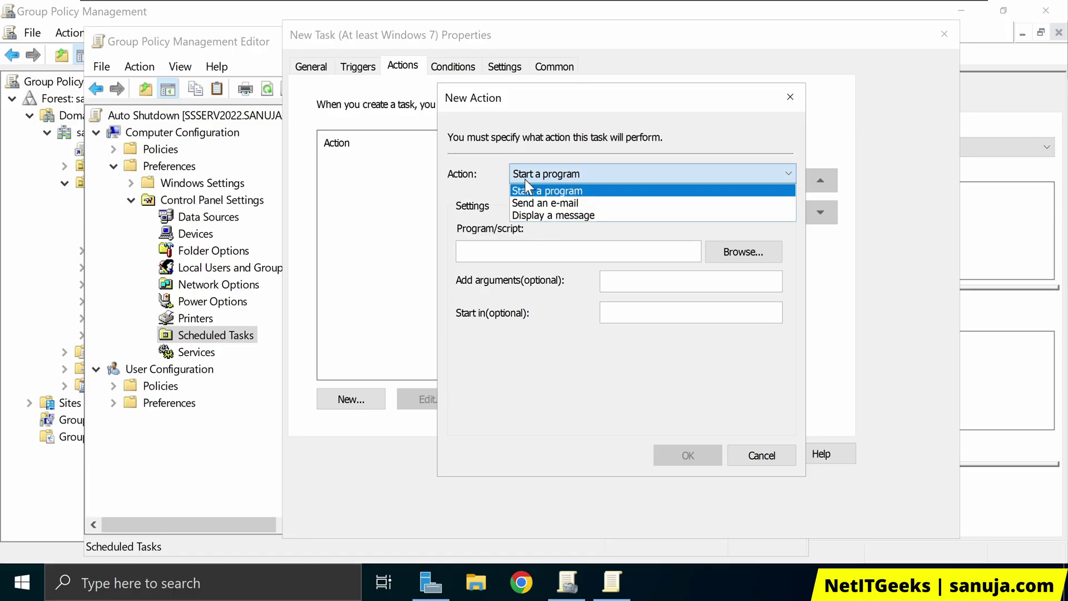
{"action": "left_click", "coordinate": [458, 176]}
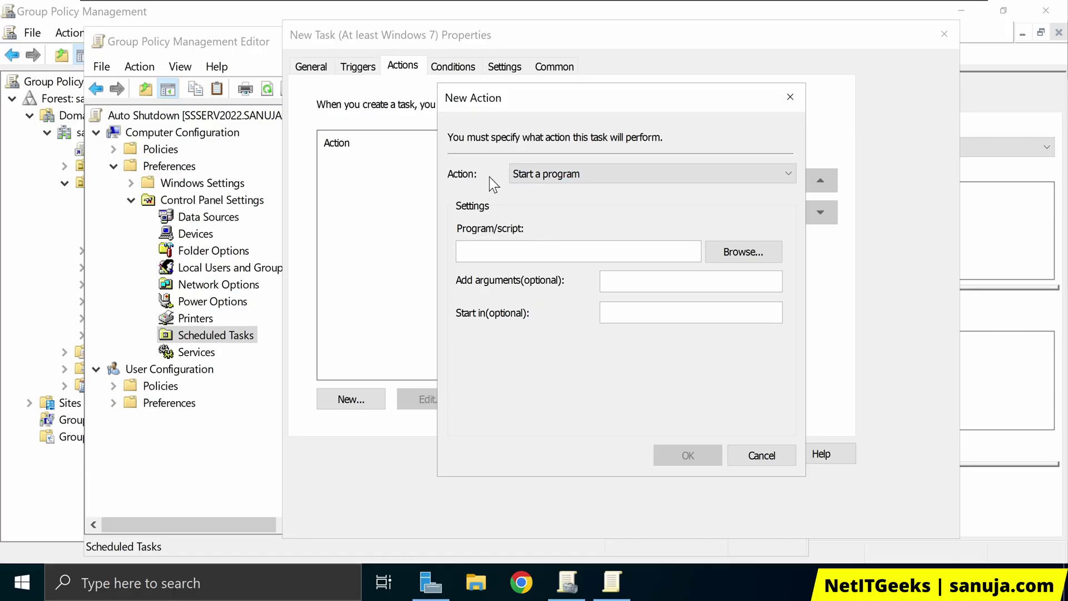
Bring the Windows 11 machine's System32 folder view to the front.
{"action": "mouse_move", "coordinate": [510, 4]}
{"action": "mouse_move", "coordinate": [418, 3]}
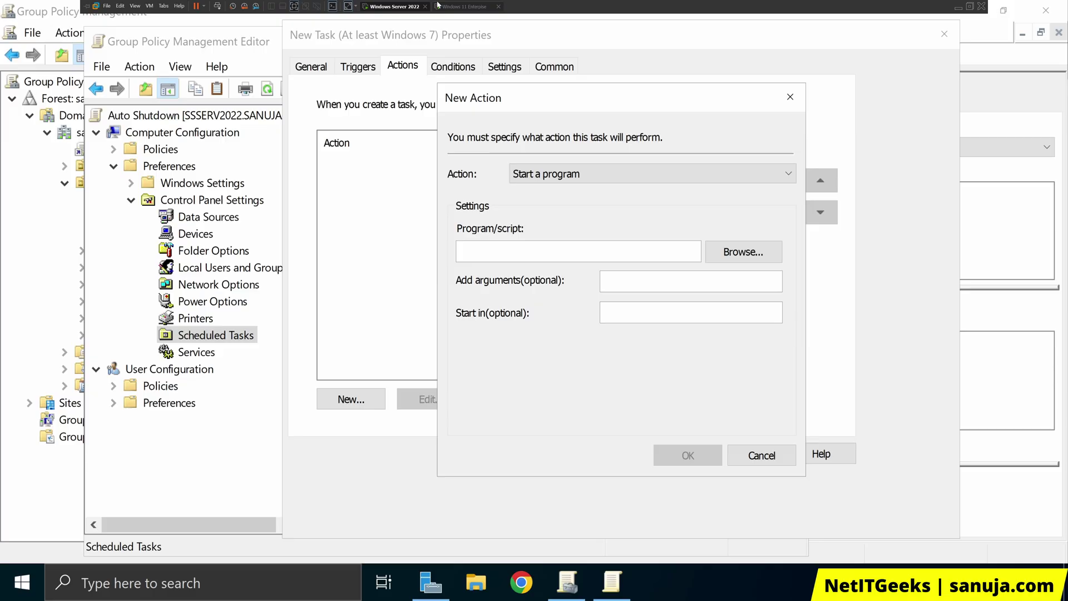
{"action": "left_click", "coordinate": [460, 8]}
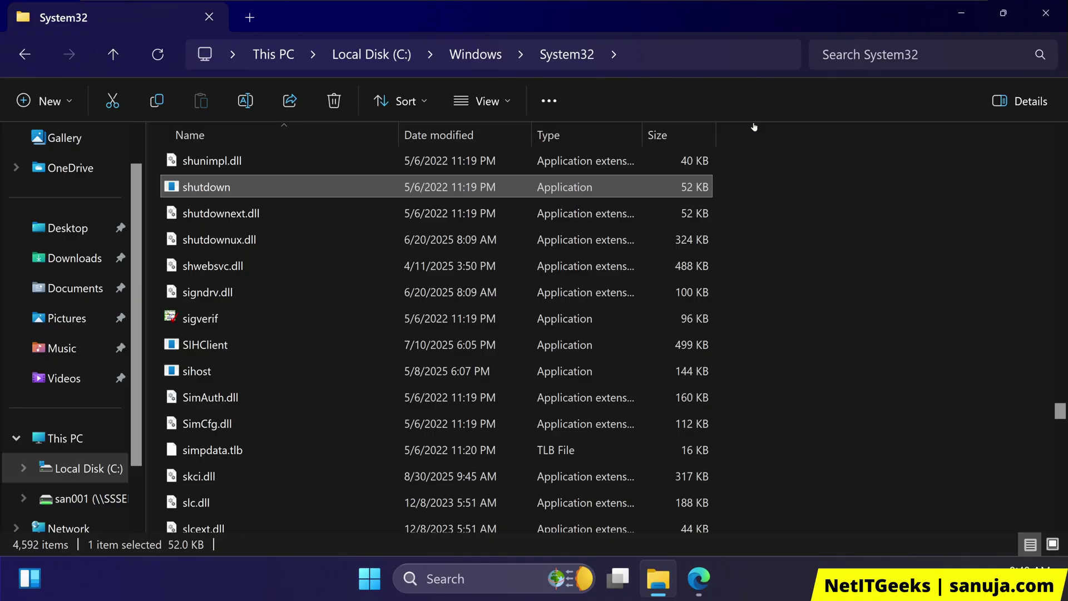
Copy the path C:\Windows\System32 from File Explorer's address bar.
{"action": "left_click", "coordinate": [662, 58]}
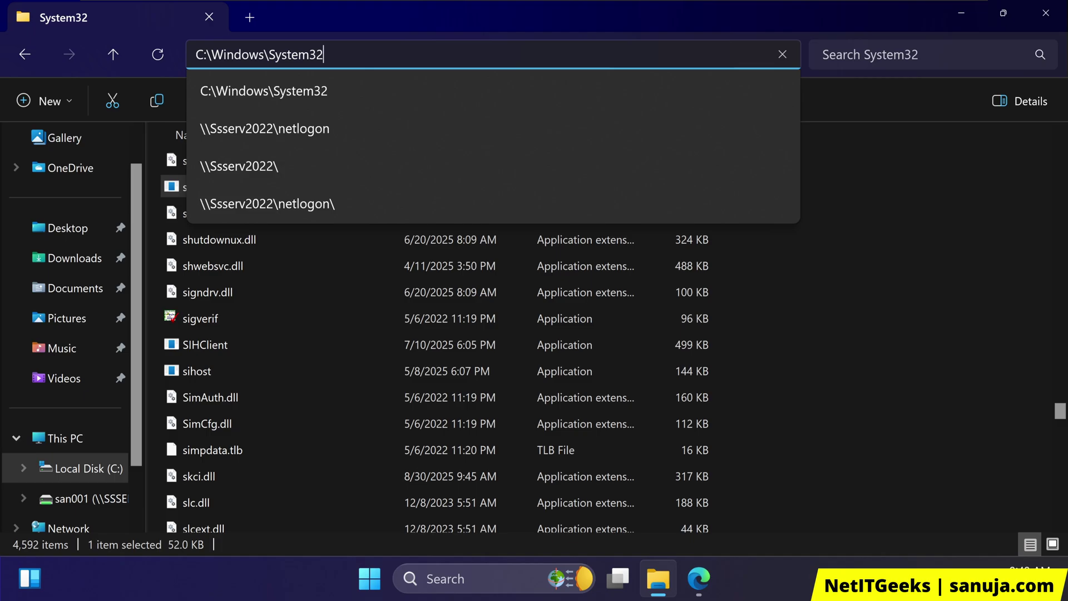
{"action": "key", "text": "ctrl+a"}
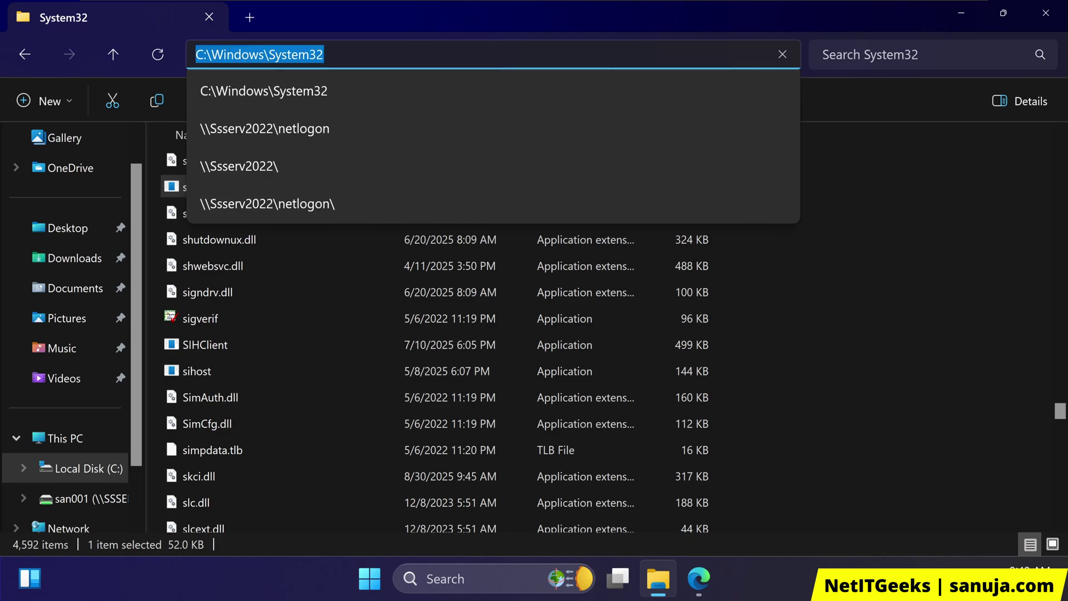
{"action": "right_click", "coordinate": [221, 57]}
{"action": "left_click", "coordinate": [258, 105]}
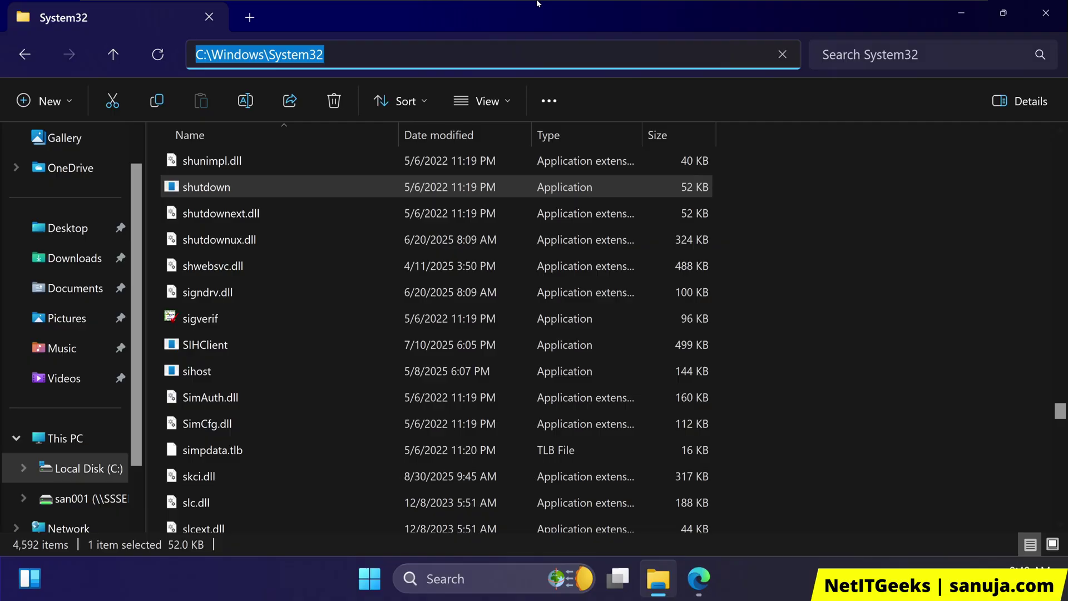
Back on the server, paste the System32 path into Program/script and add shutdown.exe.
{"action": "left_click", "coordinate": [404, 7]}
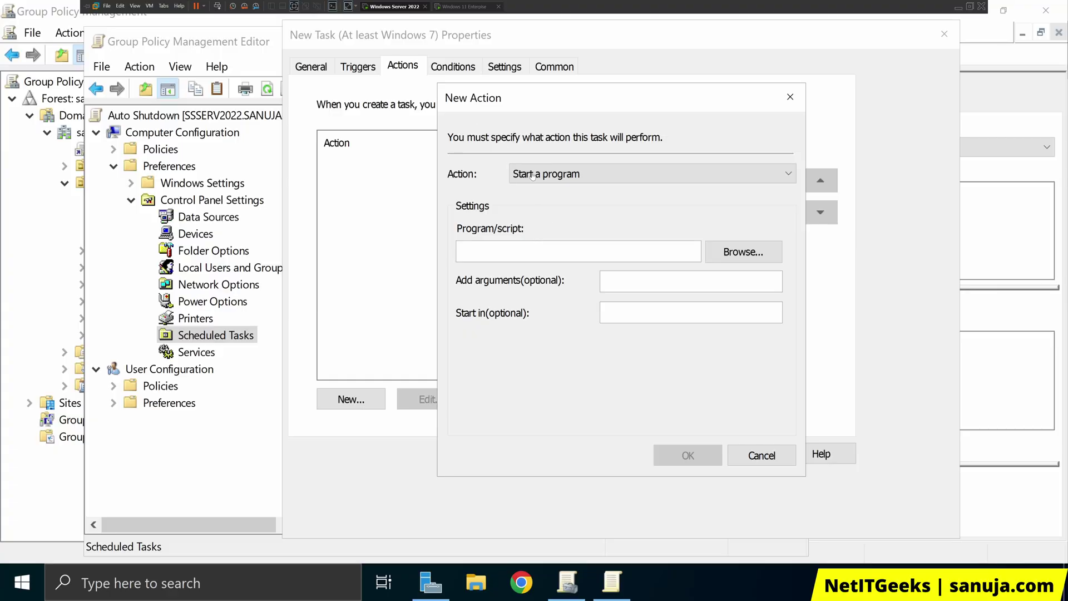
{"action": "right_click", "coordinate": [544, 260]}
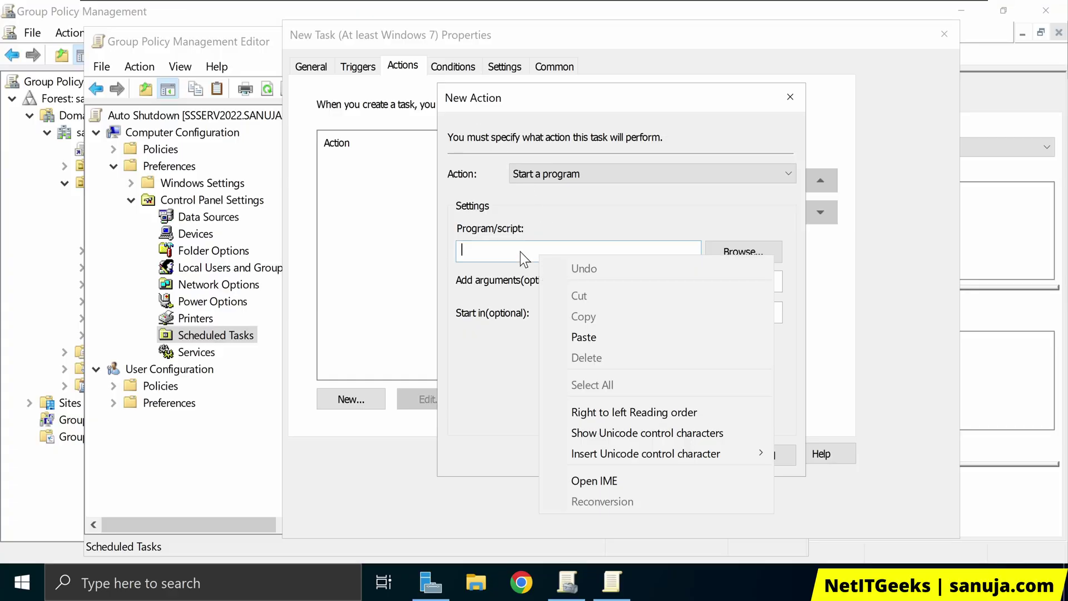
{"action": "left_click", "coordinate": [584, 335]}
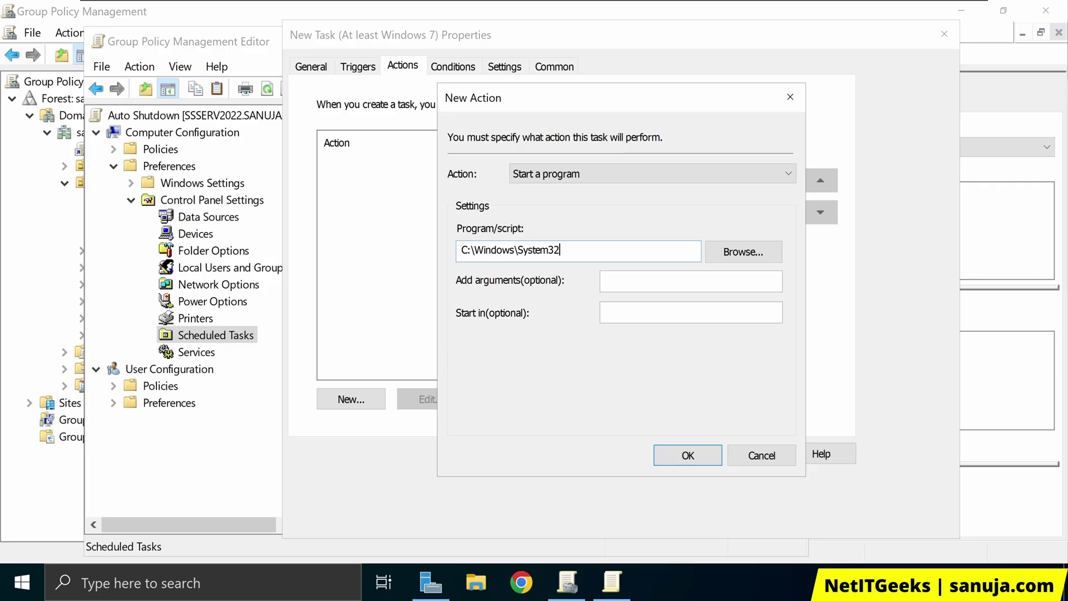
{"action": "type", "text": "shutdown.exe"}
Browse for the program file, settling on the Local Disk (C:) drive.
{"action": "left_click", "coordinate": [736, 256]}
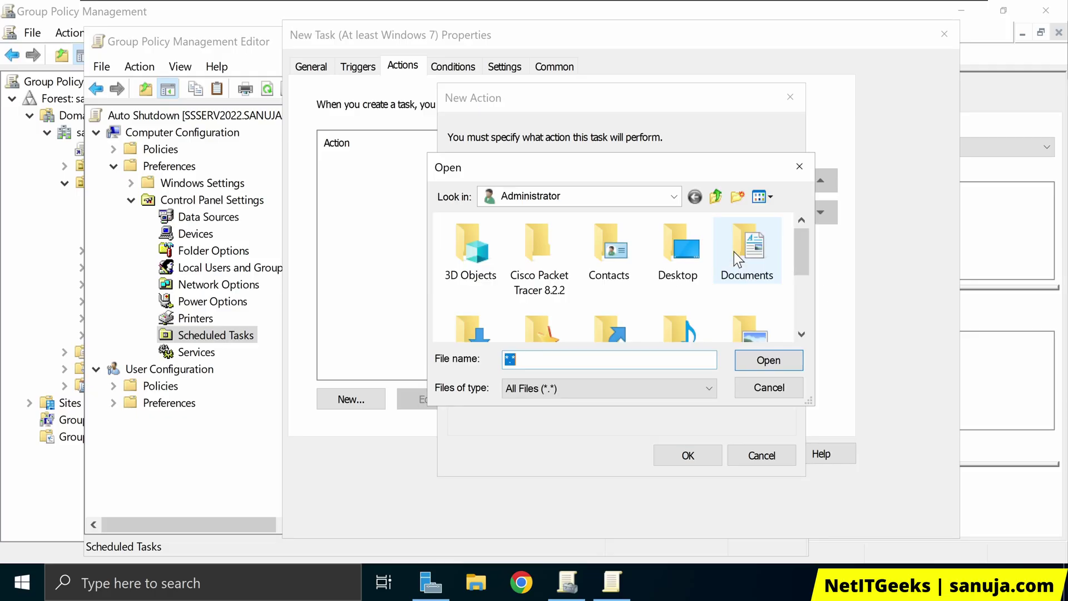
{"action": "left_click", "coordinate": [614, 200]}
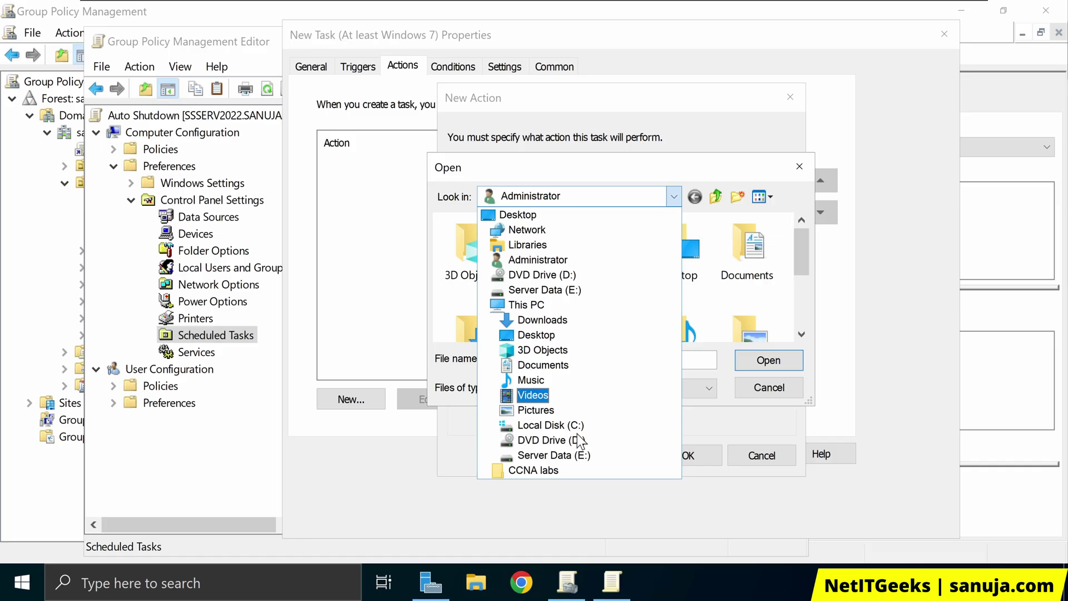
{"action": "left_click", "coordinate": [803, 162]}
{"action": "left_click", "coordinate": [800, 165]}
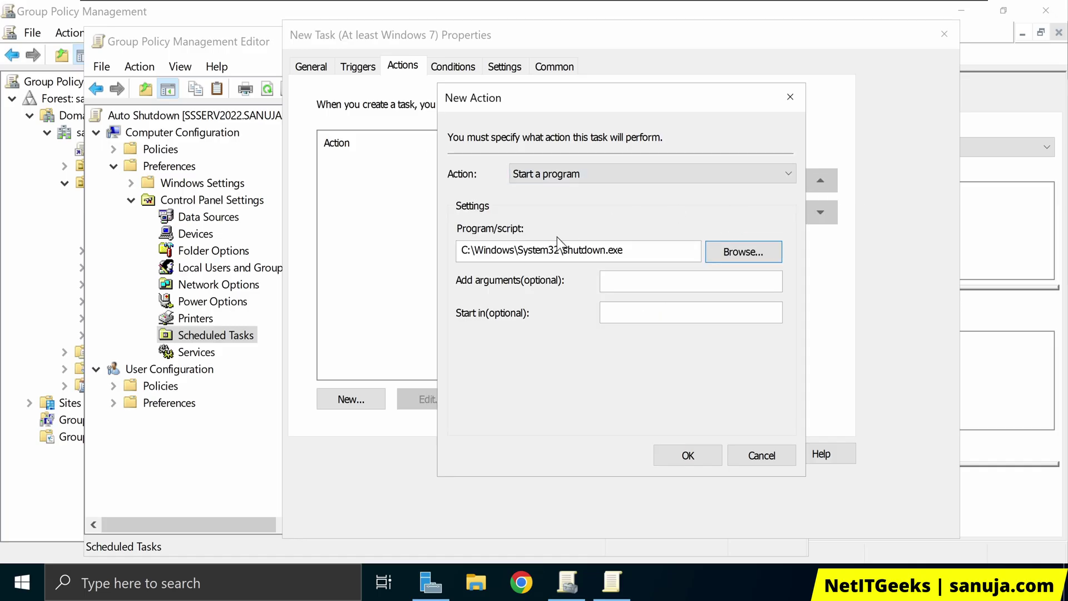
{"action": "left_click", "coordinate": [749, 250]}
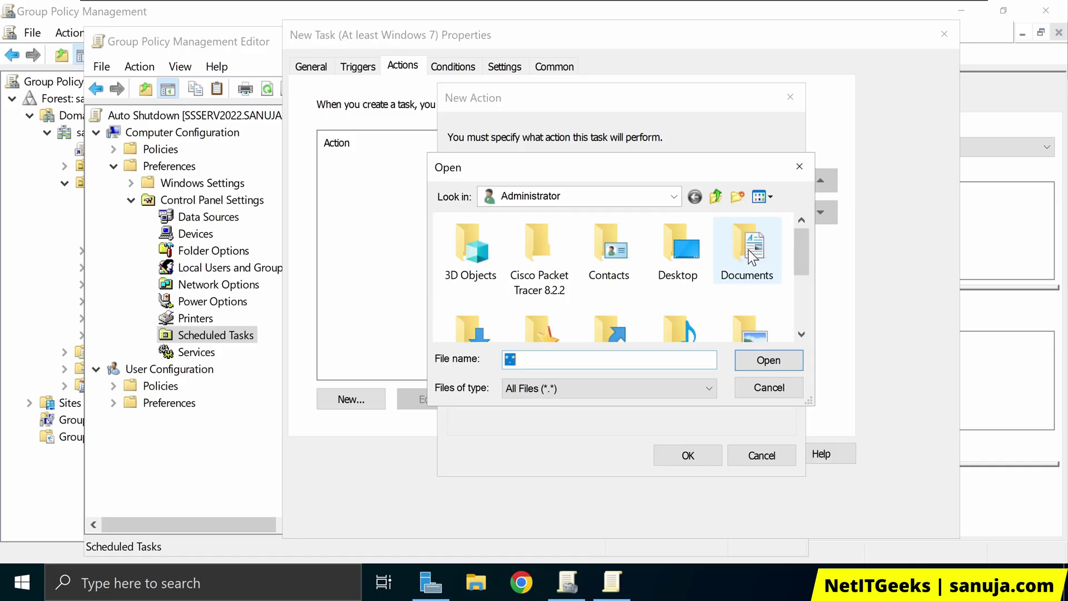
{"action": "left_click", "coordinate": [670, 197]}
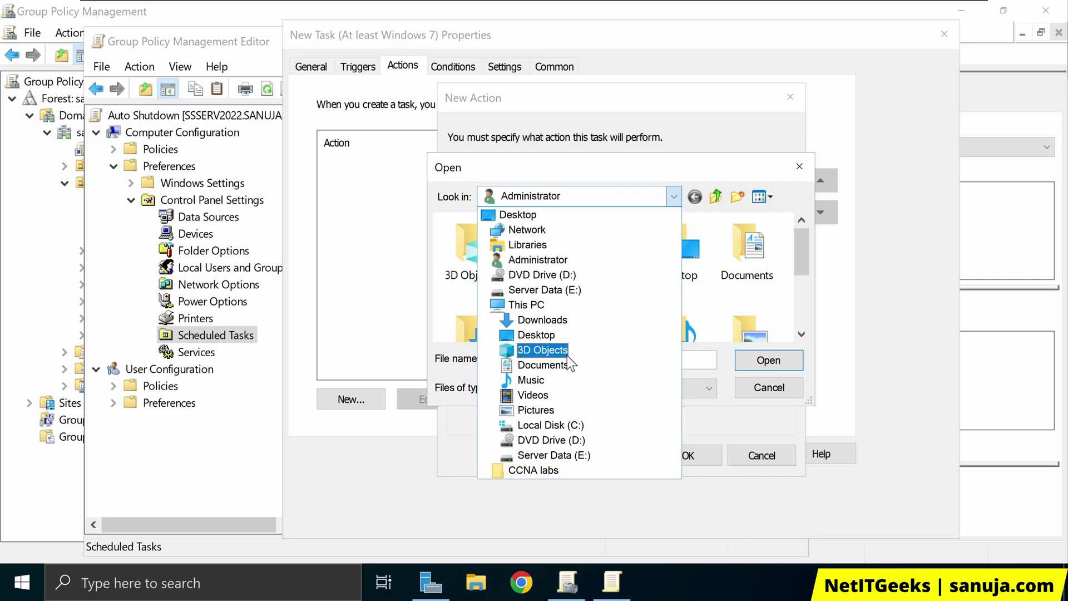
{"action": "left_click", "coordinate": [573, 426]}
{"action": "left_click", "coordinate": [589, 198]}
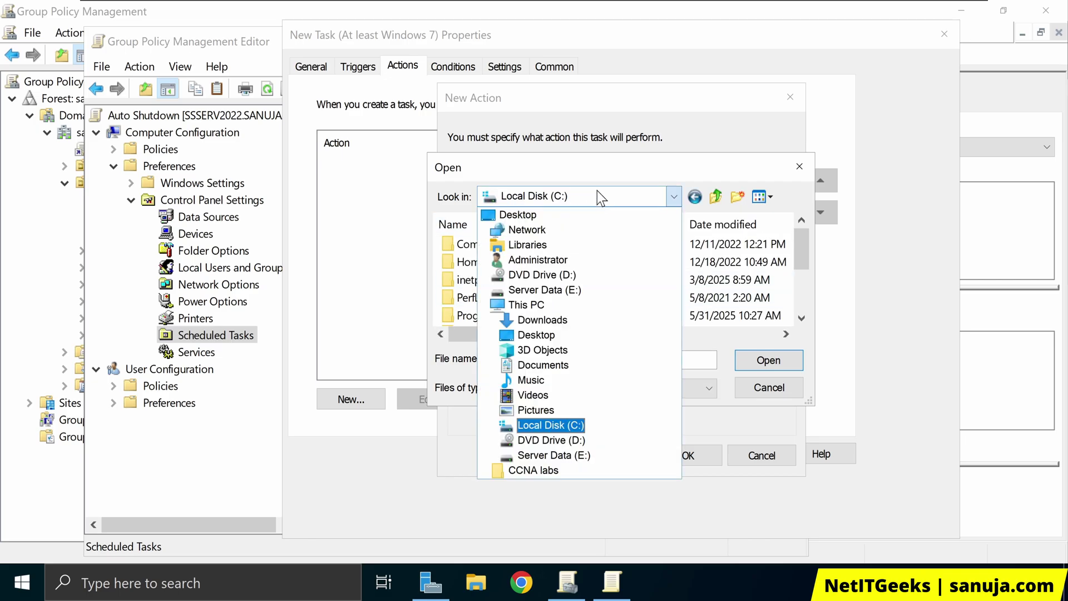
{"action": "left_click", "coordinate": [749, 289]}
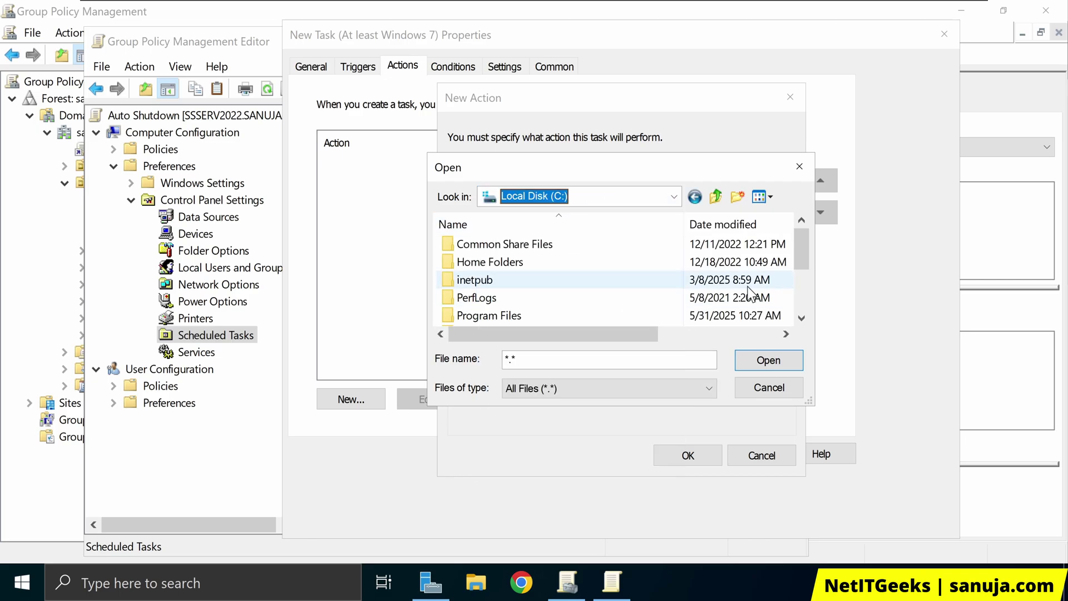
Open Windows > System32 and pick shutdown.exe as the program.
{"action": "left_click", "coordinate": [634, 282]}
{"action": "scroll", "coordinate": [634, 282], "scroll_direction": "down", "scroll_amount": 2}
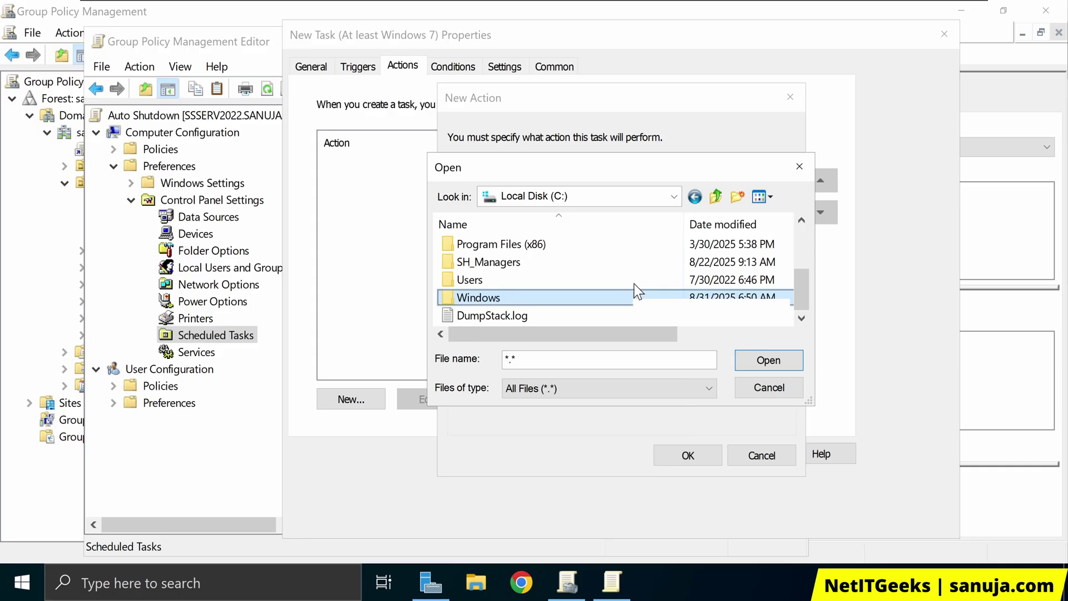
{"action": "double_click", "coordinate": [634, 290]}
{"action": "left_click", "coordinate": [634, 282]}
{"action": "type", "text": "sys"}
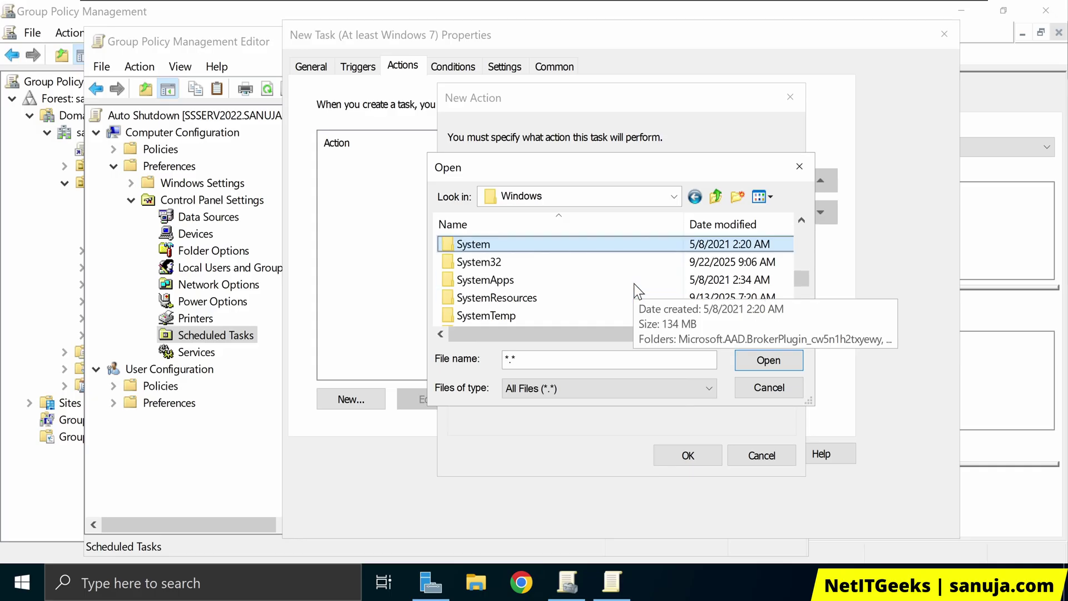
{"action": "double_click", "coordinate": [537, 263]}
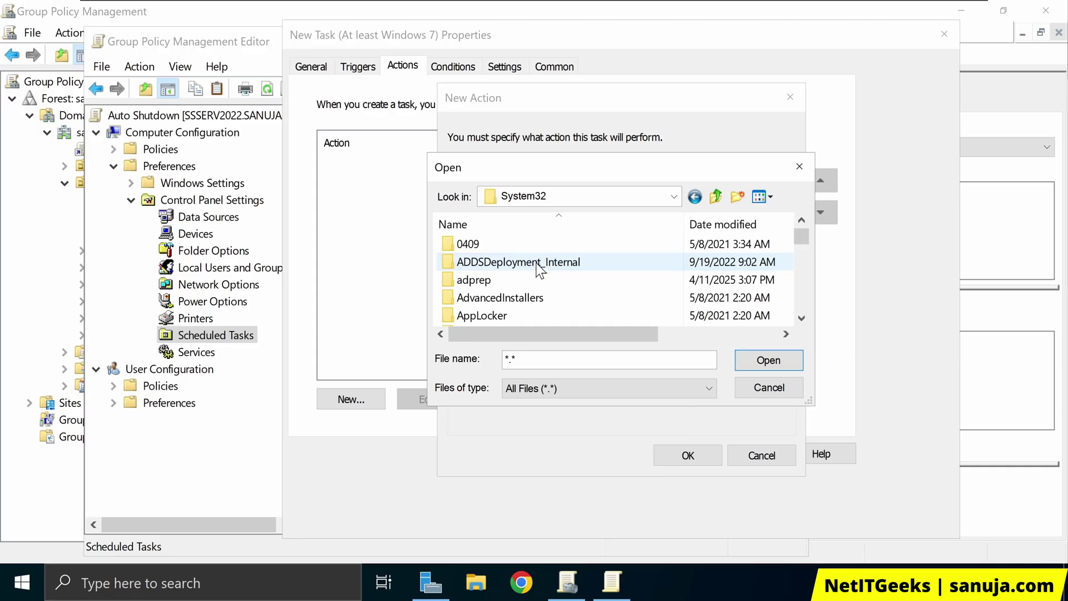
{"action": "type", "text": "shutdown.exe"}
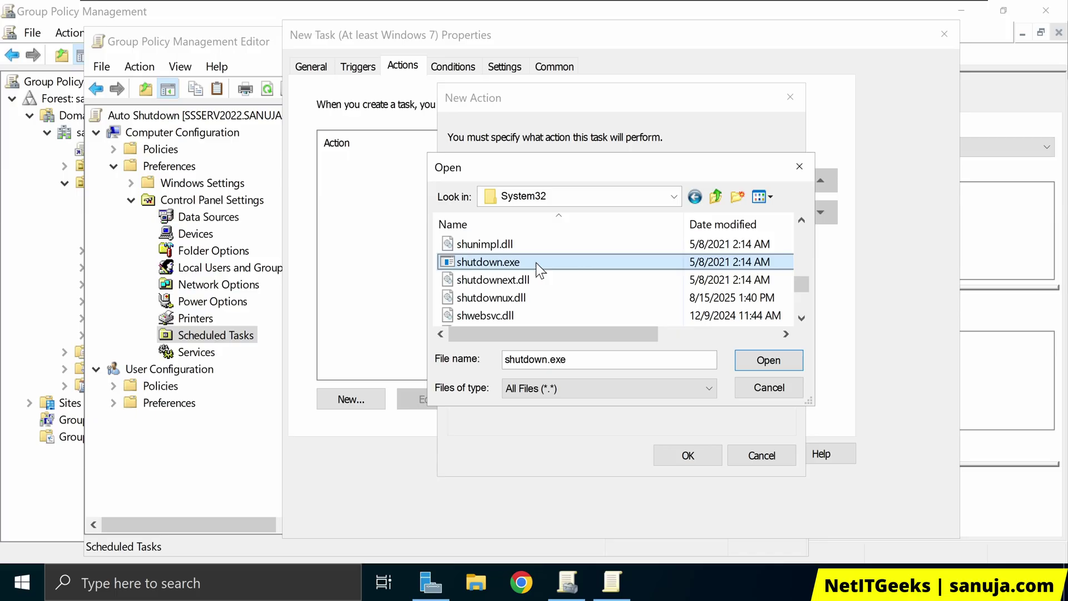
{"action": "left_click", "coordinate": [761, 362]}
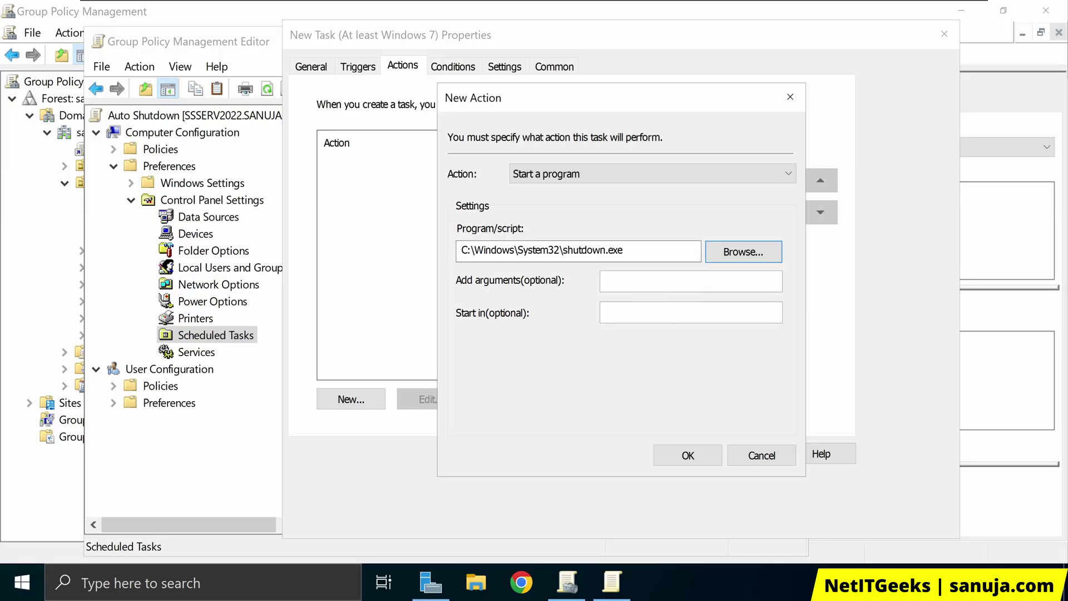
Check the chosen program path, briefly visiting the Windows 11 client before returning to the server.
{"action": "left_click", "coordinate": [623, 250]}
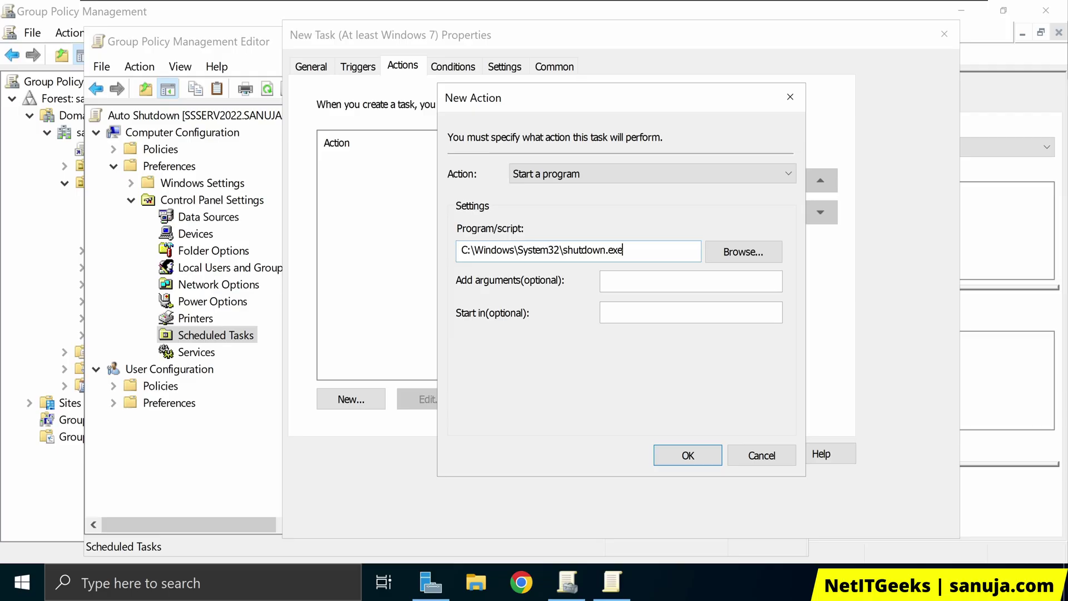
{"action": "mouse_move", "coordinate": [508, 6]}
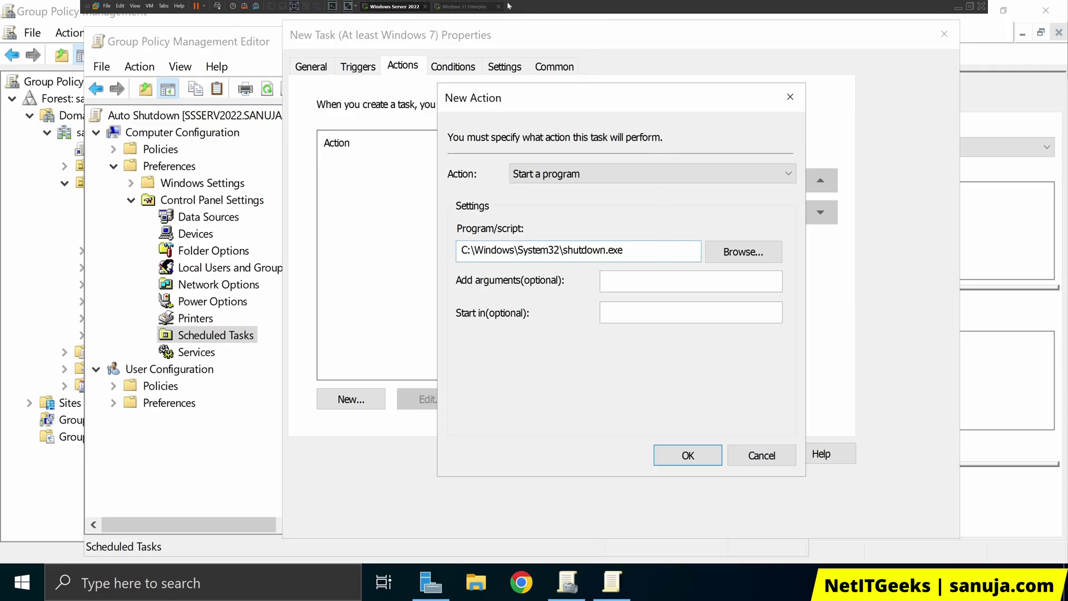
{"action": "left_click", "coordinate": [470, 7]}
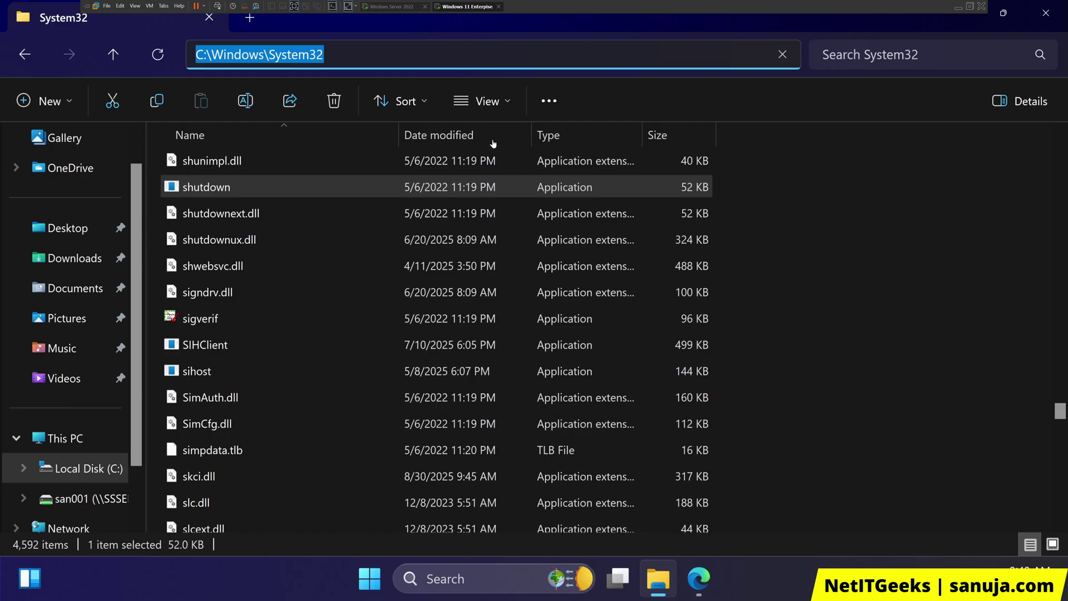
{"action": "left_click", "coordinate": [409, 7]}
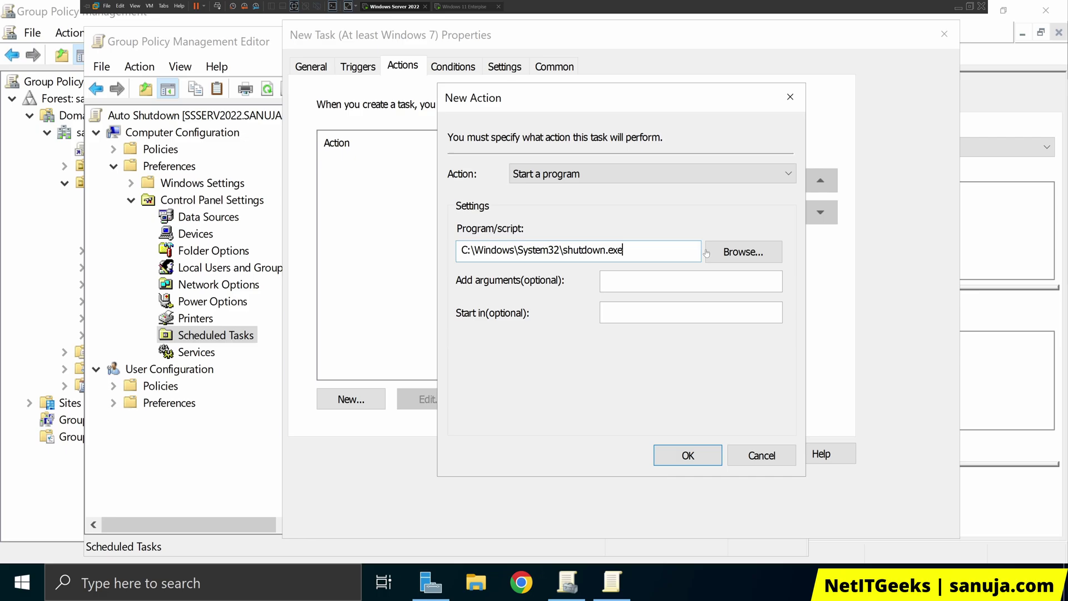
Enter the shutdown arguments -s -t 500 in the Add arguments box.
{"action": "left_click", "coordinate": [653, 287]}
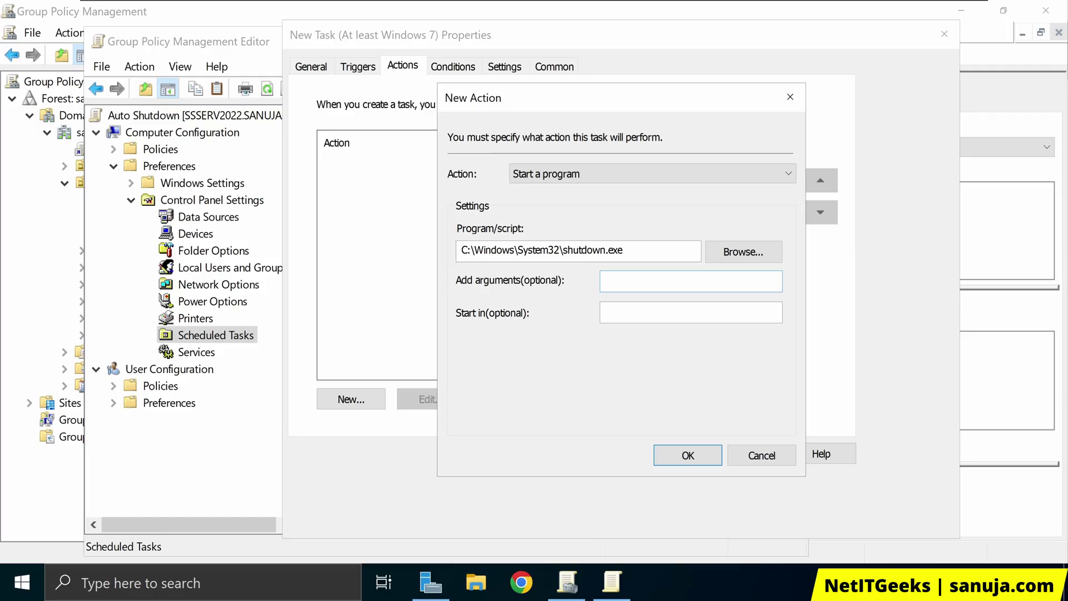
{"action": "type", "text": "-s -t"}
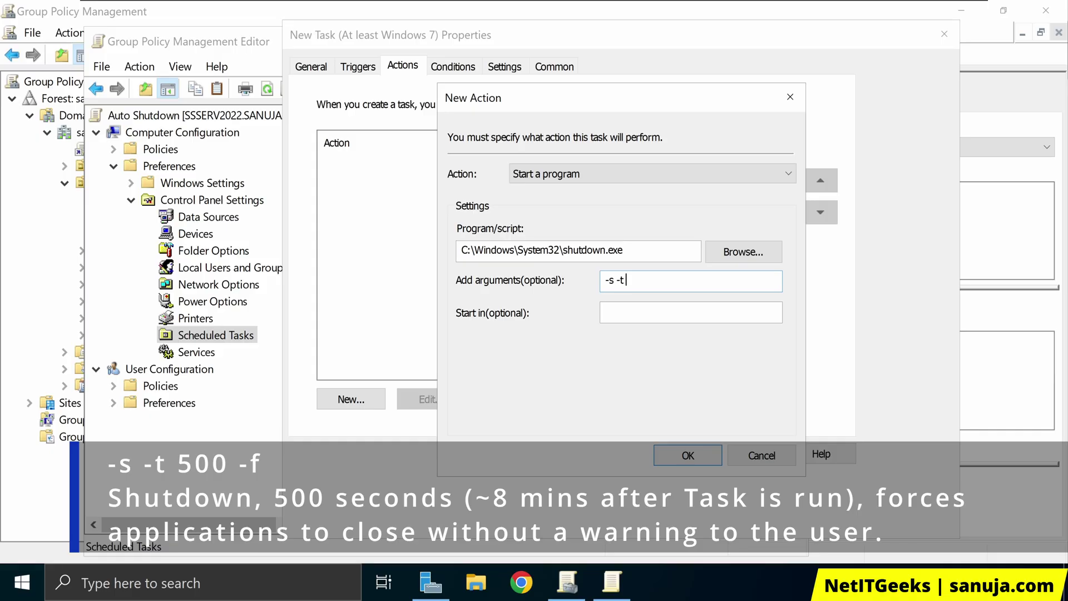
{"action": "type", "text": "500 -f"}
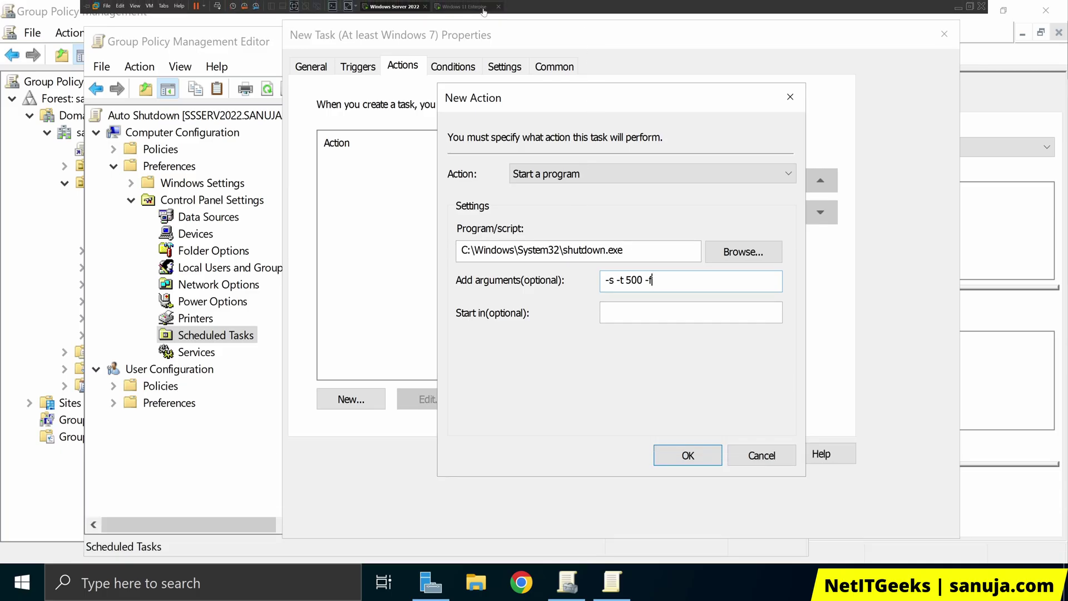
{"action": "left_click", "coordinate": [484, 10]}
{"action": "left_click", "coordinate": [715, 578]}
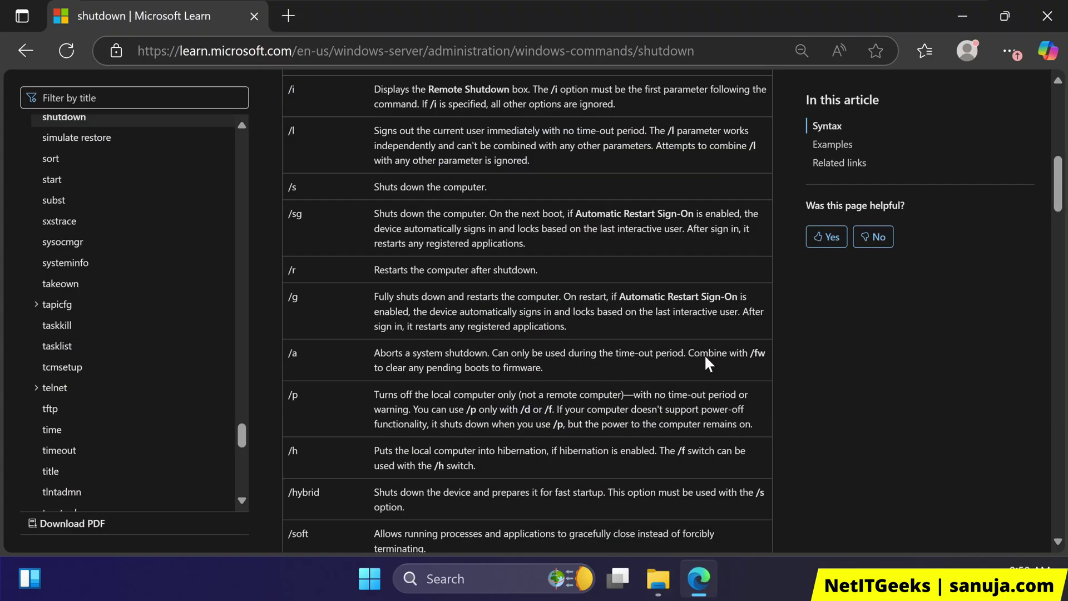
{"action": "scroll", "coordinate": [705, 354], "scroll_direction": "down", "scroll_amount": 6}
{"action": "scroll", "coordinate": [647, 356], "scroll_direction": "up", "scroll_amount": 7}
{"action": "scroll", "coordinate": [619, 377], "scroll_direction": "up", "scroll_amount": 10}
{"action": "scroll", "coordinate": [515, 207], "scroll_direction": "down", "scroll_amount": 13}
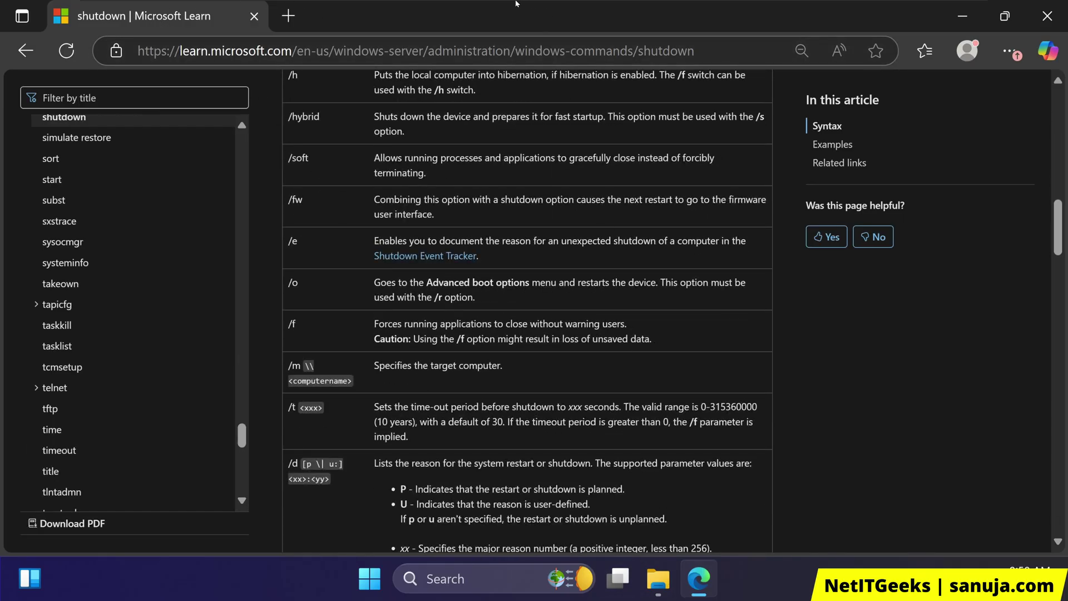
{"action": "left_click", "coordinate": [382, 8]}
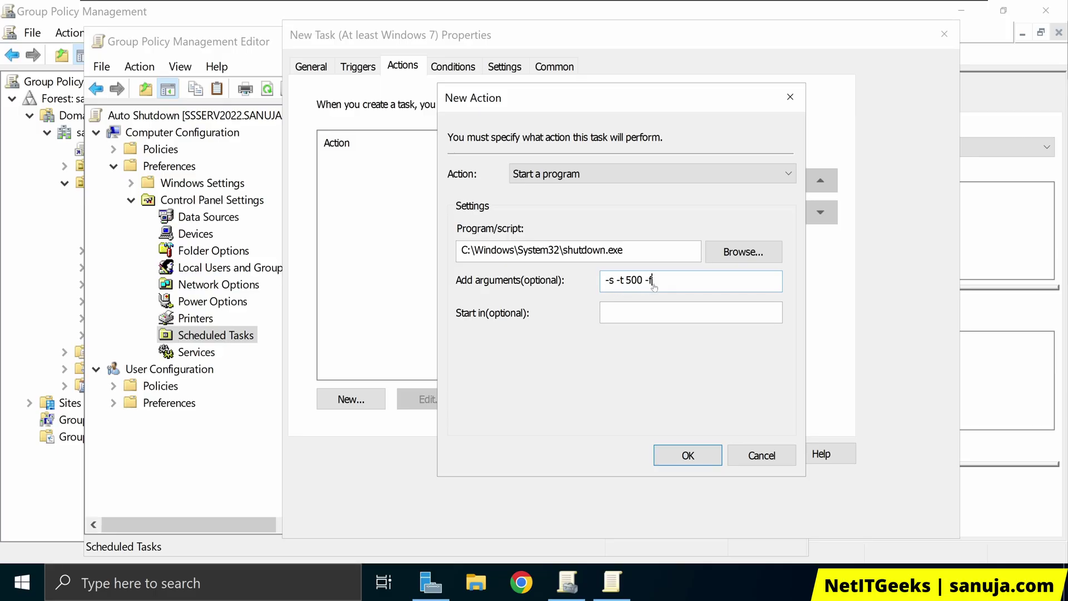
Save the shutdown action and Auto Shutdown task, then open the task's properties.
{"action": "left_click", "coordinate": [682, 457]}
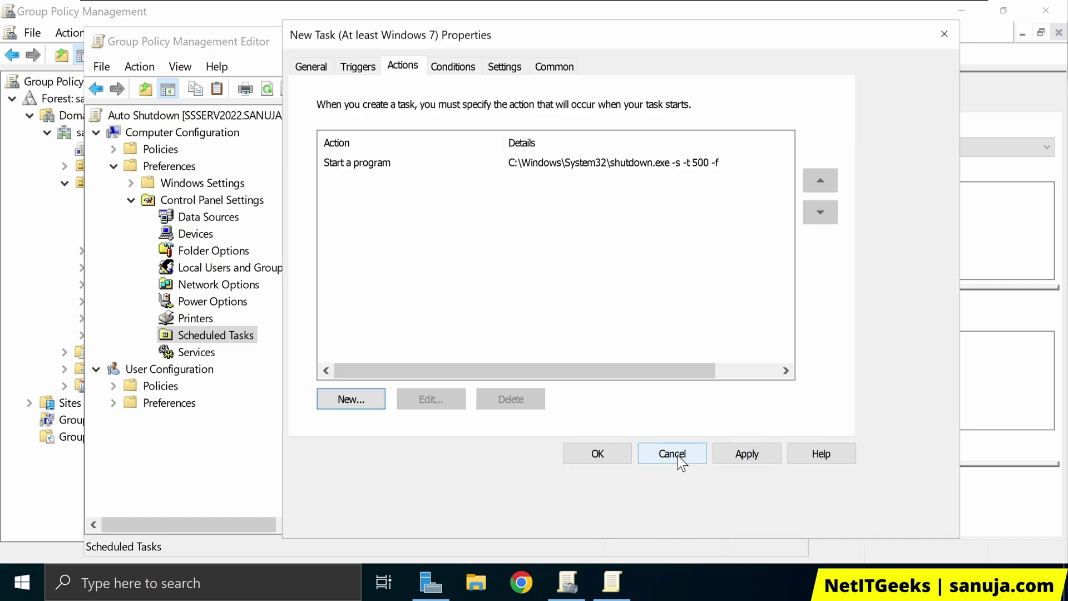
{"action": "left_click", "coordinate": [611, 457]}
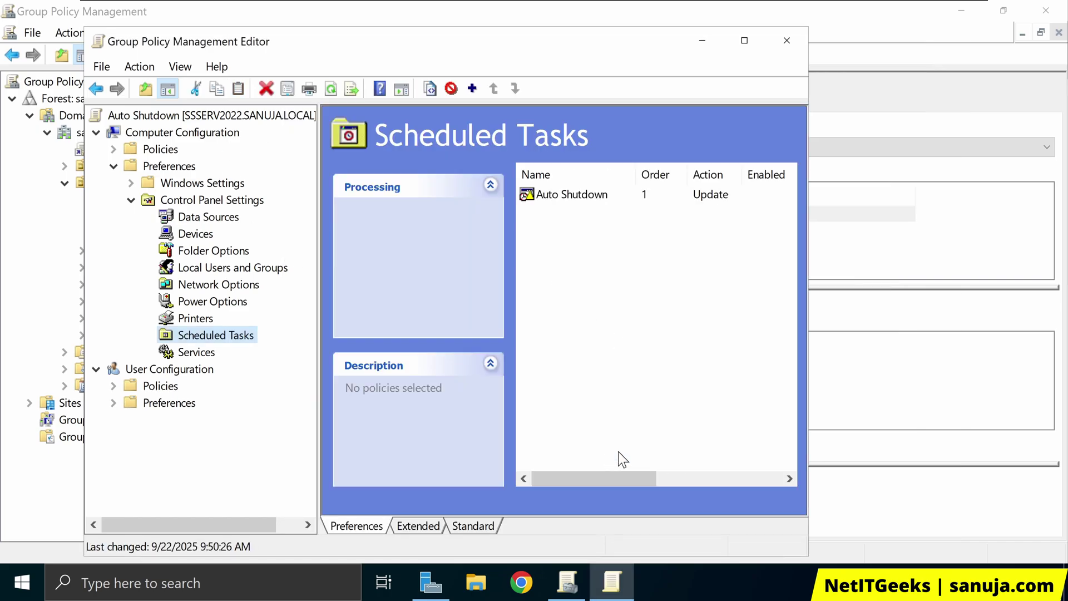
{"action": "right_click", "coordinate": [228, 336]}
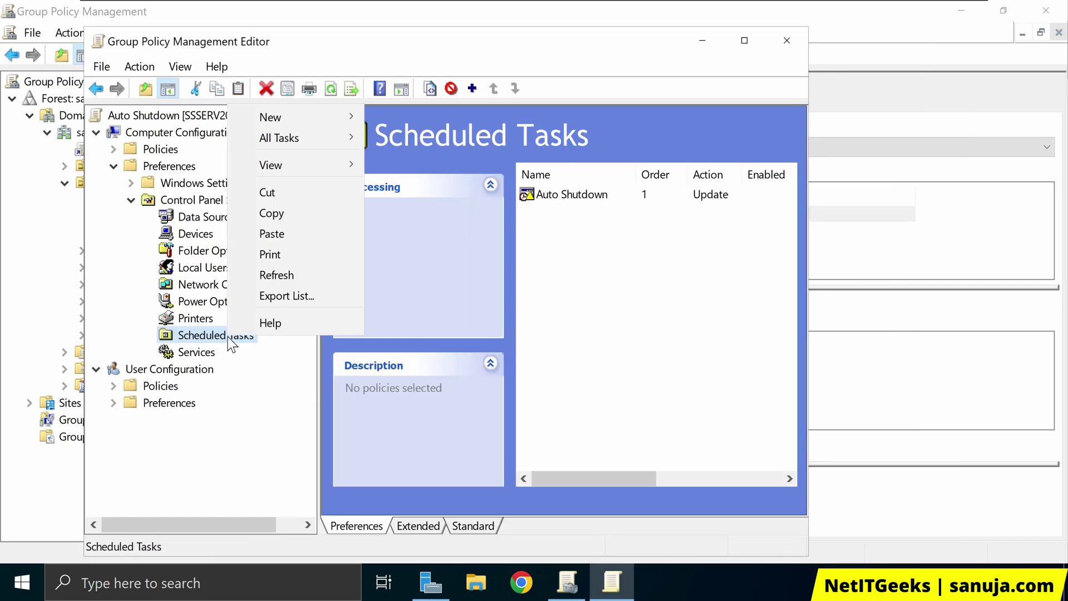
{"action": "right_click", "coordinate": [561, 196]}
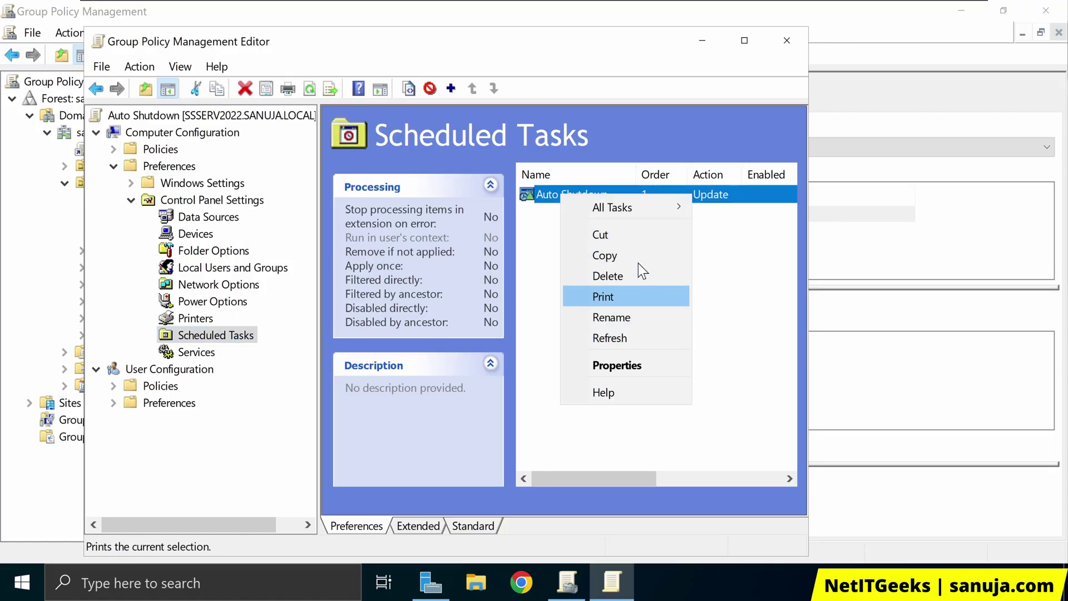
{"action": "mouse_move", "coordinate": [651, 206]}
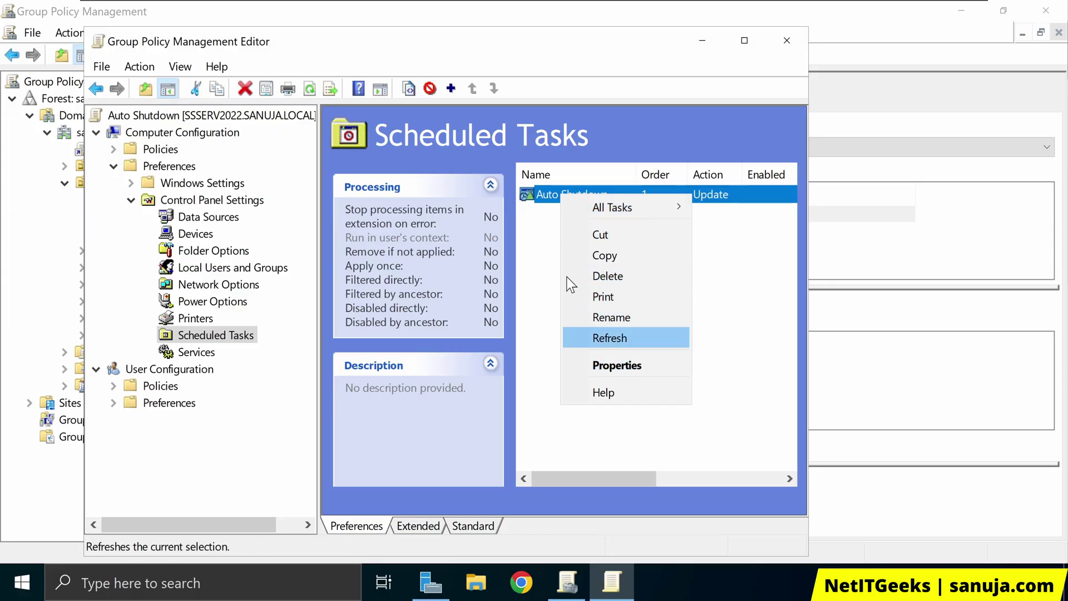
{"action": "left_click", "coordinate": [604, 365]}
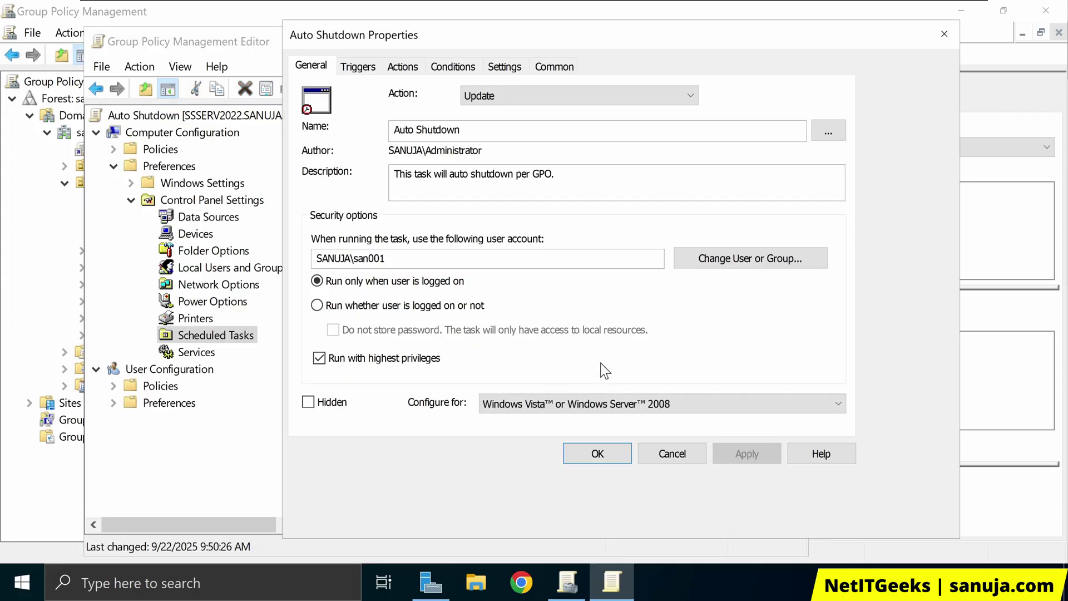
Review the Auto Shutdown task's Actions and Conditions, then close its properties.
{"action": "left_click", "coordinate": [405, 67]}
{"action": "left_click", "coordinate": [453, 71]}
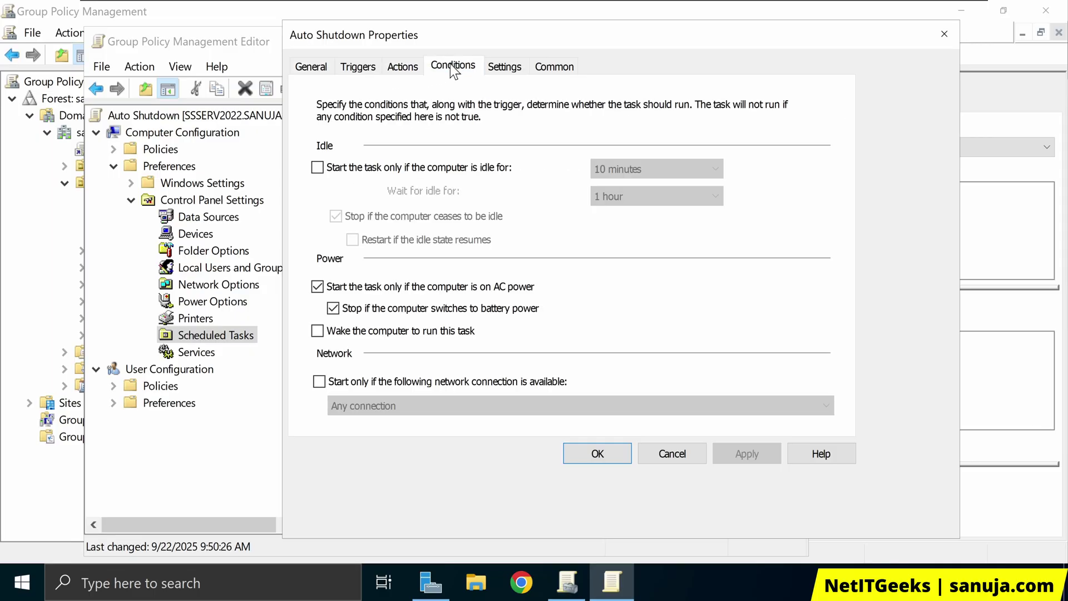
{"action": "left_click", "coordinate": [422, 67]}
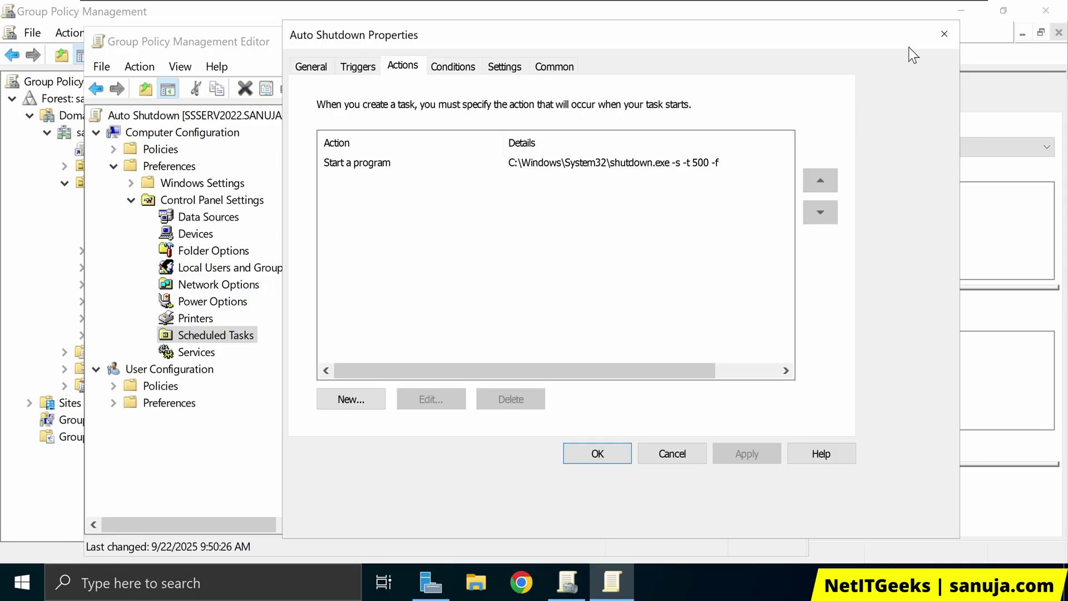
{"action": "left_click", "coordinate": [943, 37]}
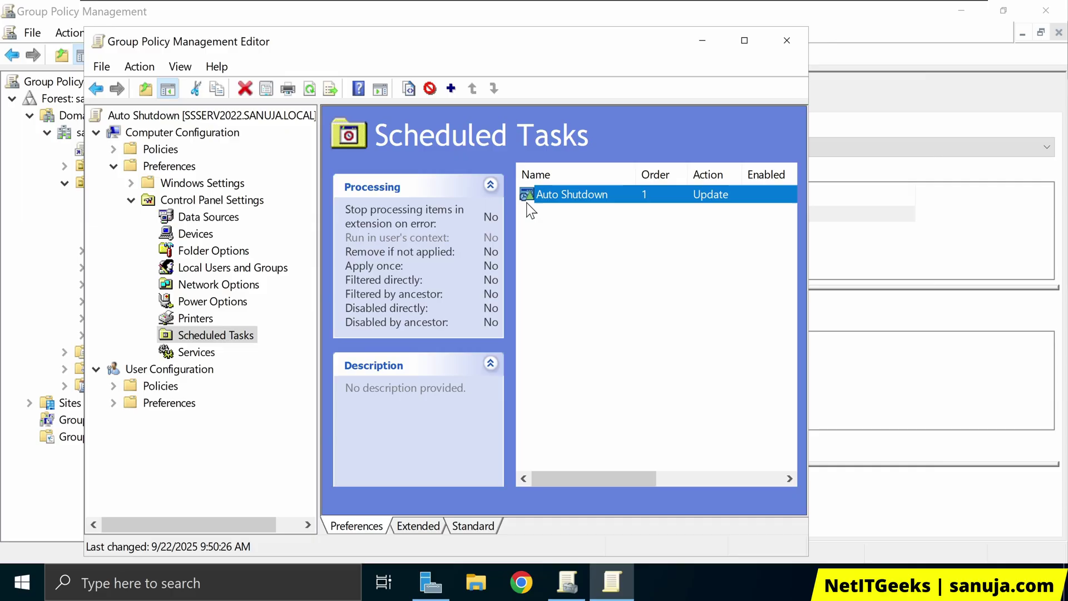
Close the Group Policy Management Editor and move to the Windows 11 client.
{"action": "left_click", "coordinate": [790, 42]}
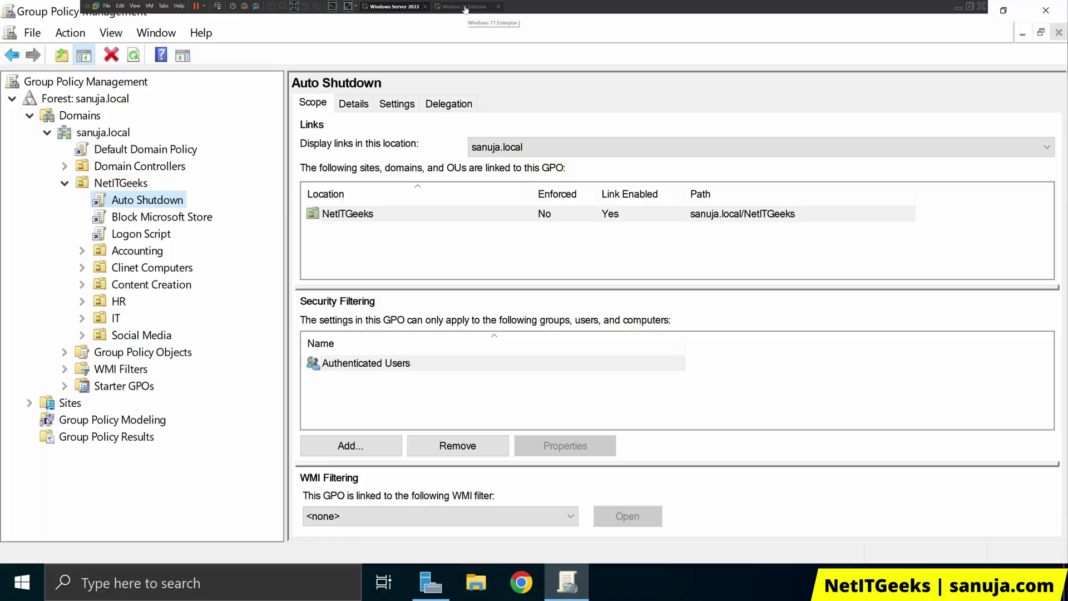
{"action": "left_click", "coordinate": [465, 7]}
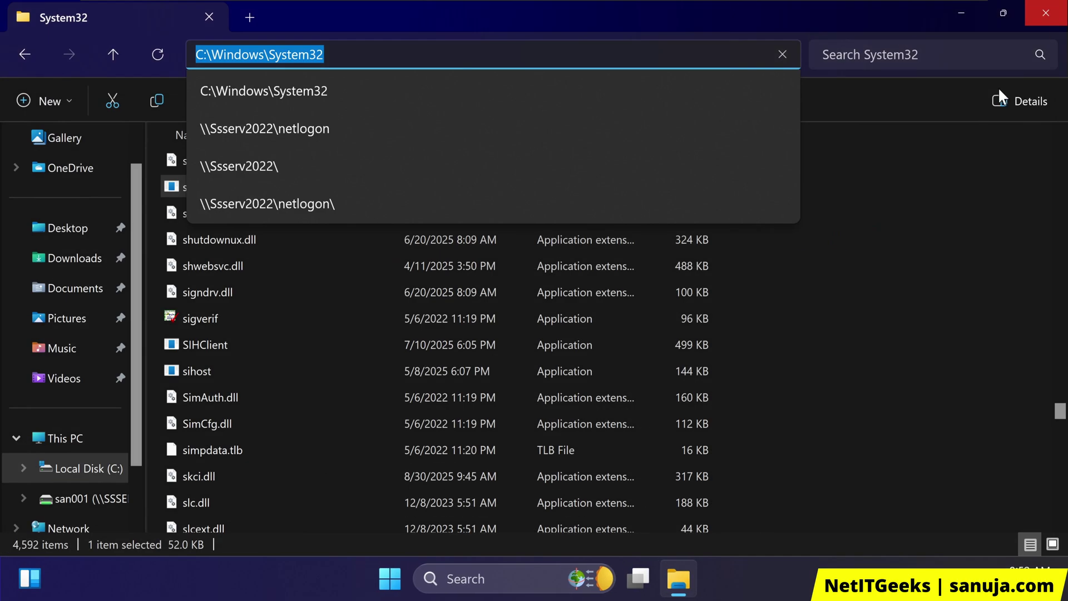
Close File Explorer, launch Task Scheduler, and show its Library listing the OneDrive tasks.
{"action": "left_click", "coordinate": [1046, 13]}
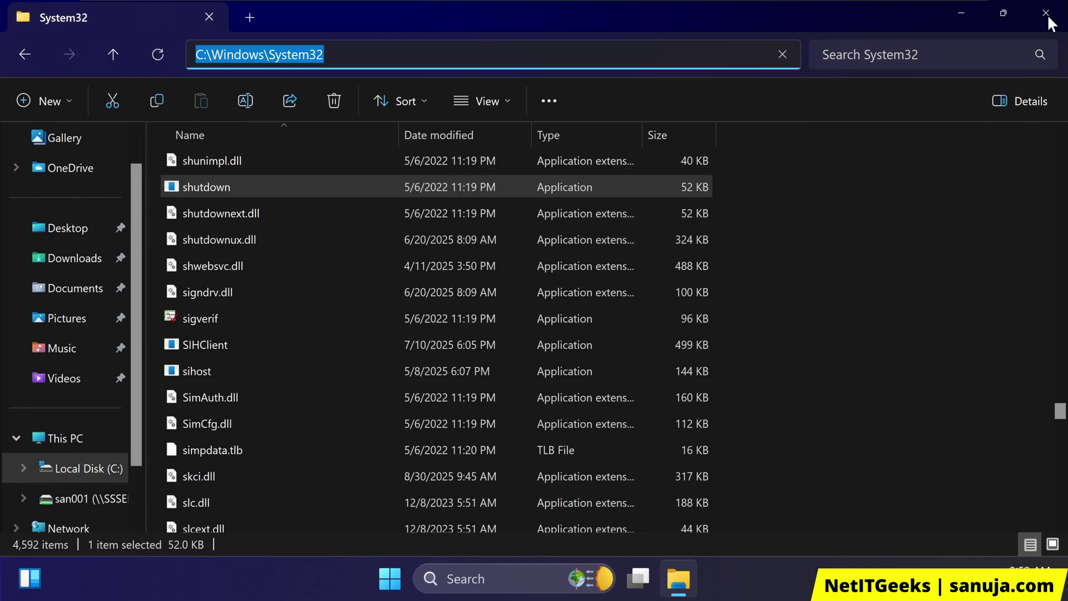
{"action": "left_click", "coordinate": [390, 578]}
{"action": "type", "text": "task"}
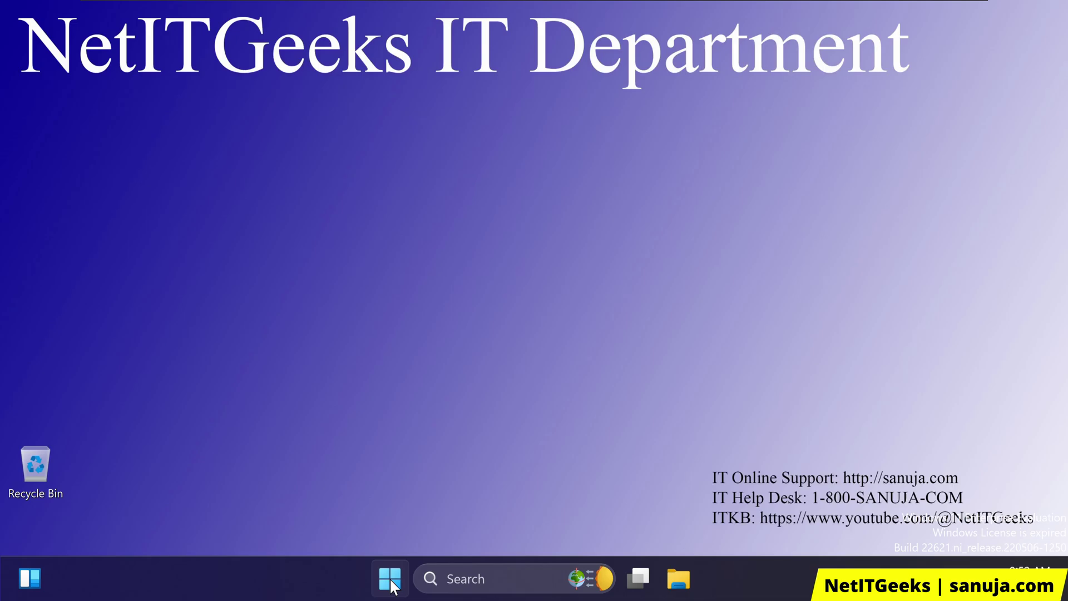
{"action": "key", "text": "Return"}
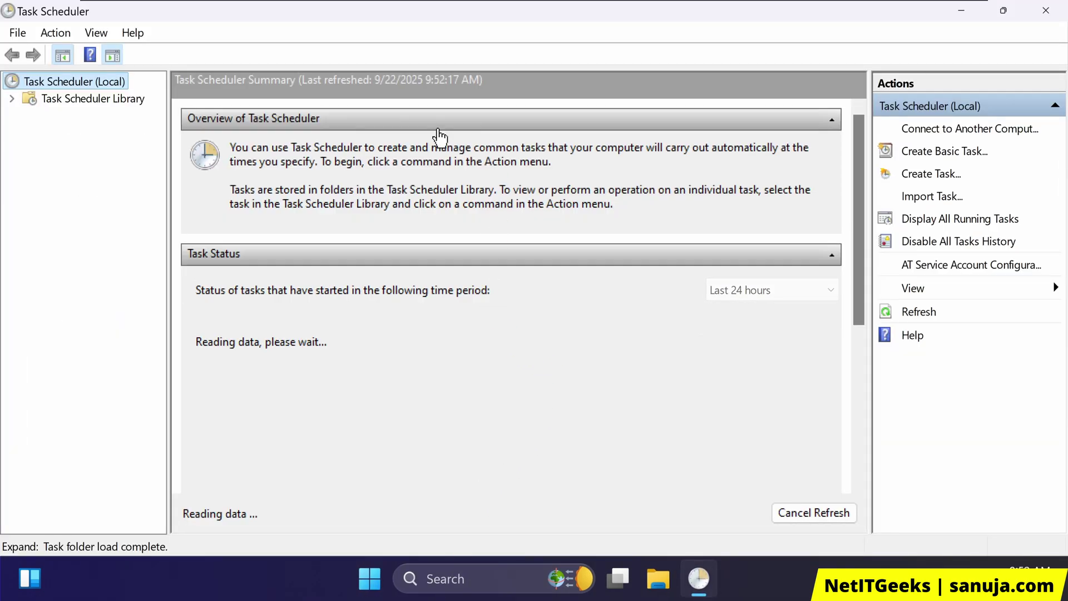
{"action": "left_click", "coordinate": [98, 105]}
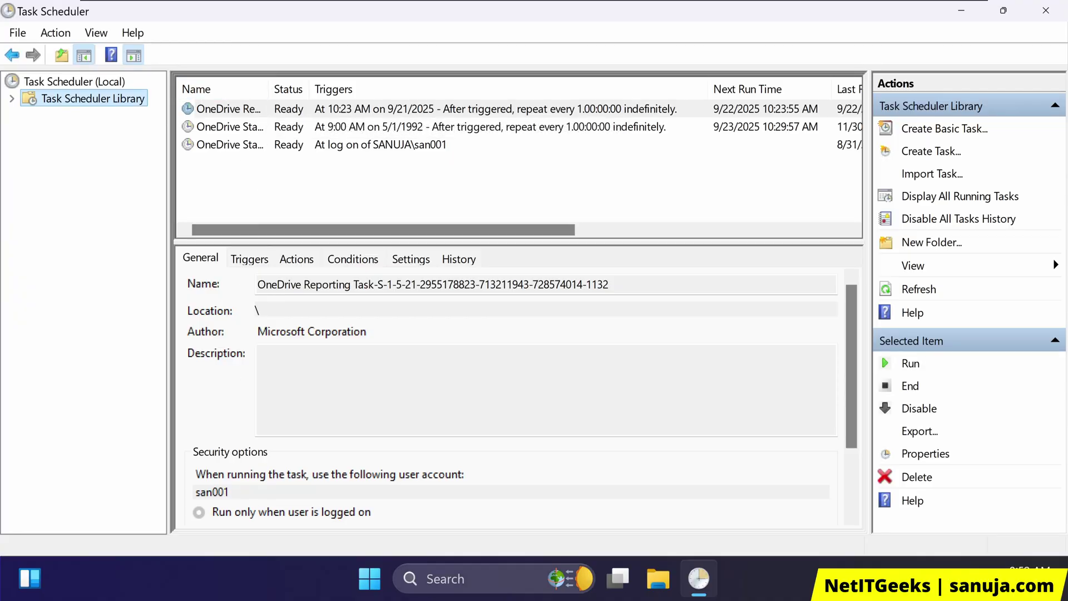
{"action": "left_click", "coordinate": [368, 579]}
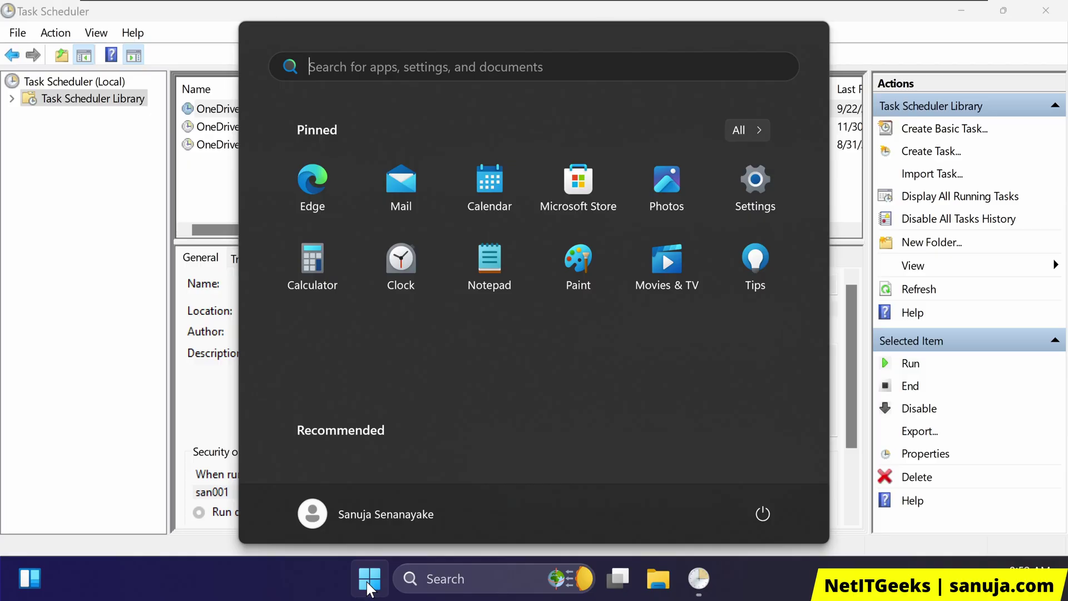
Run gpupdate /force in an elevated Command Prompt and confirm the policy update succeeded.
{"action": "type", "text": "cmd"}
{"action": "key", "text": "ctrl+shift+Return"}
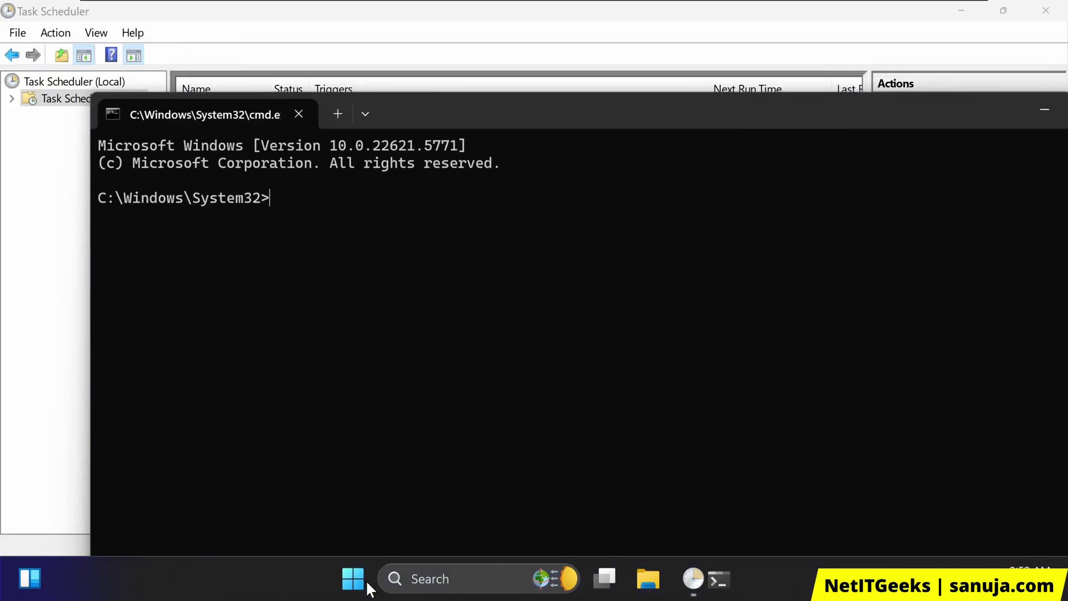
{"action": "type", "text": "gpu"}
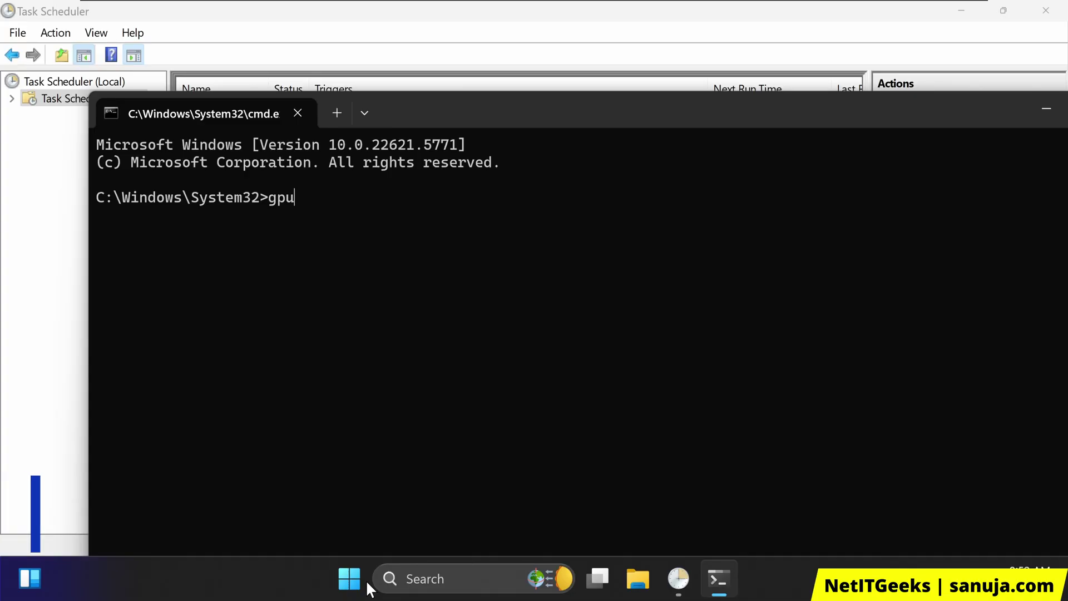
{"action": "type", "text": "pdate /force"}
{"action": "key", "text": "Return"}
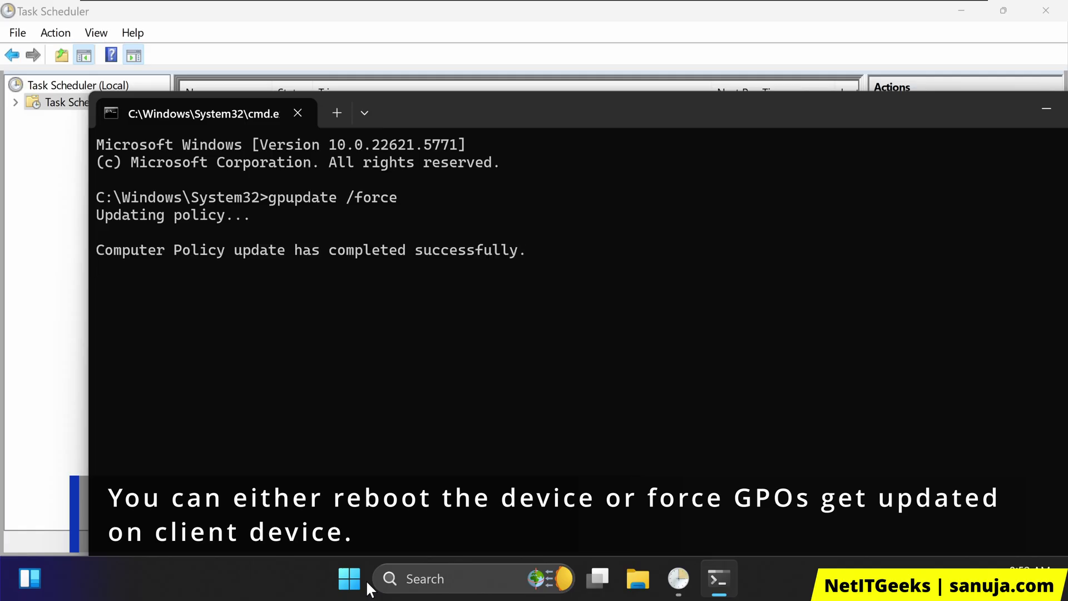
{"action": "left_click_drag", "start_coordinate": [245, 255], "coordinate": [638, 262]}
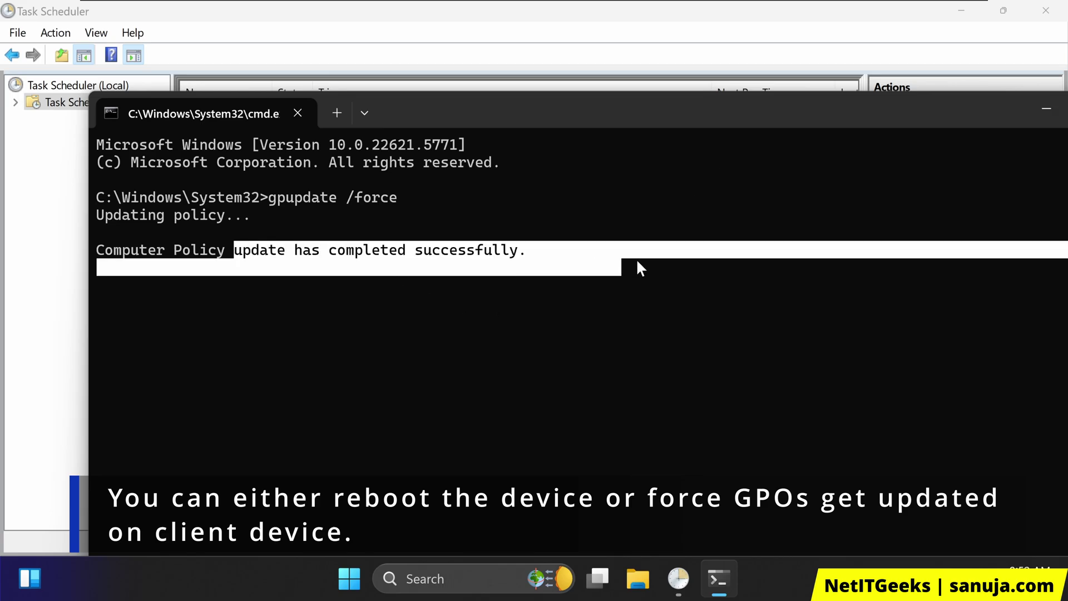
Close Command Prompt and reload the Task Scheduler Library task list.
{"action": "double_click", "coordinate": [925, 100]}
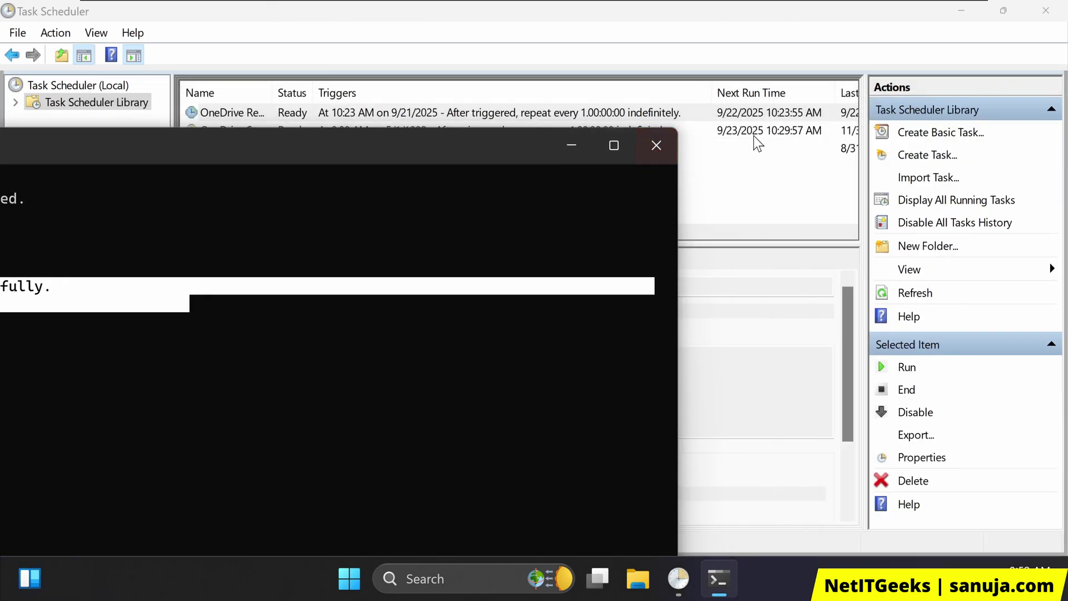
{"action": "left_click", "coordinate": [654, 145]}
{"action": "left_click", "coordinate": [96, 88]}
{"action": "left_click", "coordinate": [94, 103]}
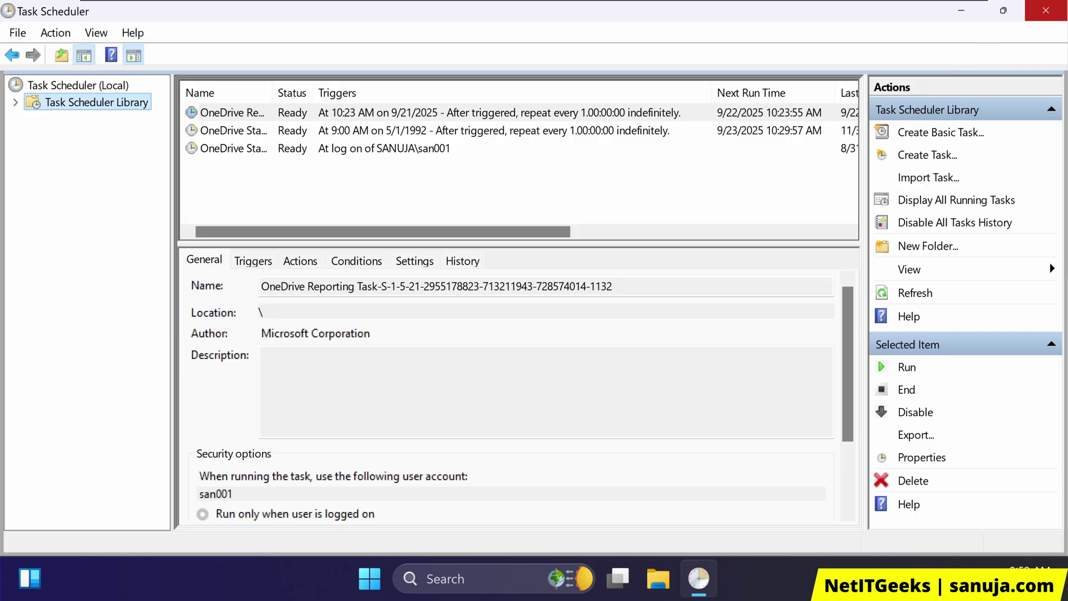
Relaunch Task Scheduler and widen the Library's Name column to show Auto Shutdown.
{"action": "left_click", "coordinate": [1061, 16]}
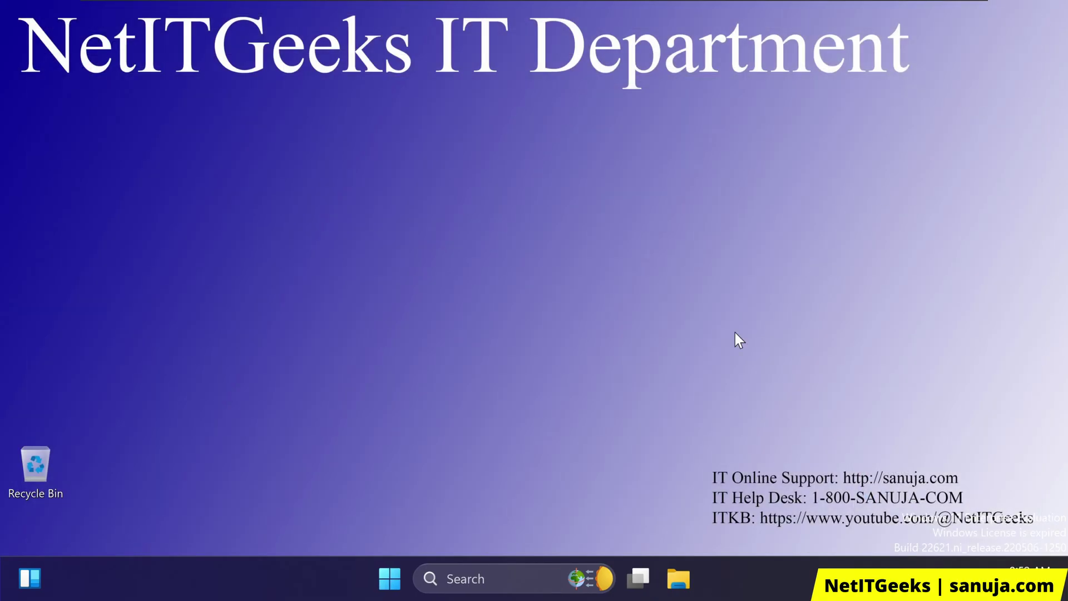
{"action": "left_click", "coordinate": [399, 567]}
{"action": "type", "text": "task"}
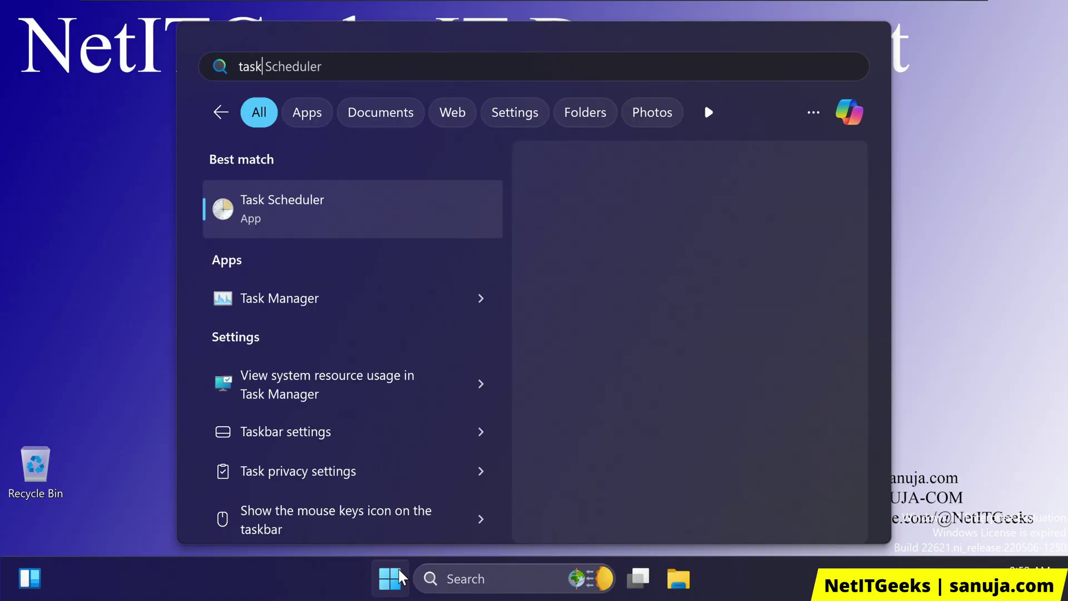
{"action": "key", "text": "Return"}
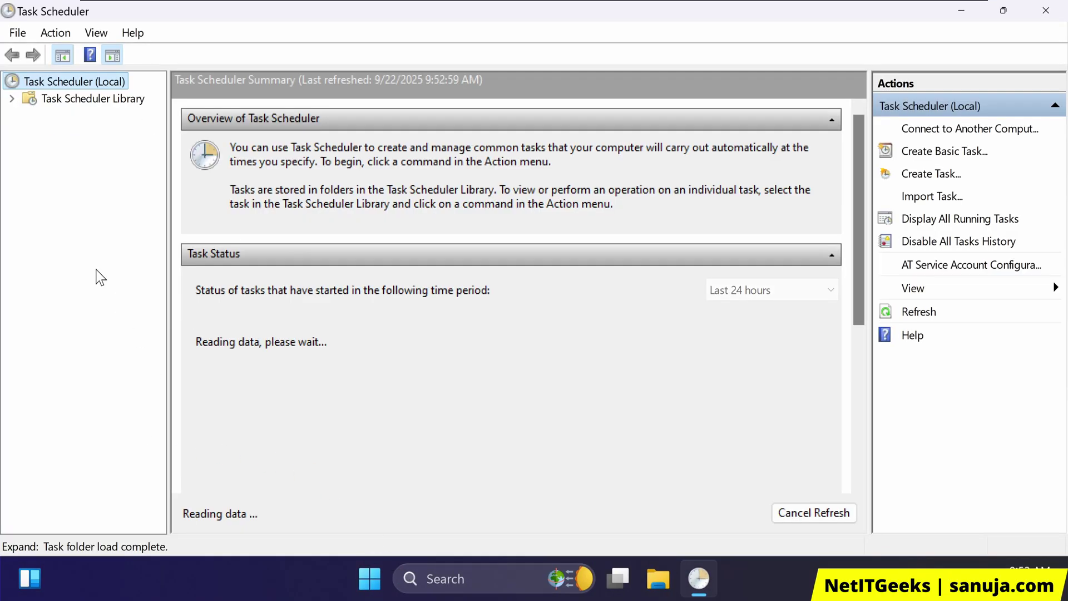
{"action": "left_click", "coordinate": [106, 102]}
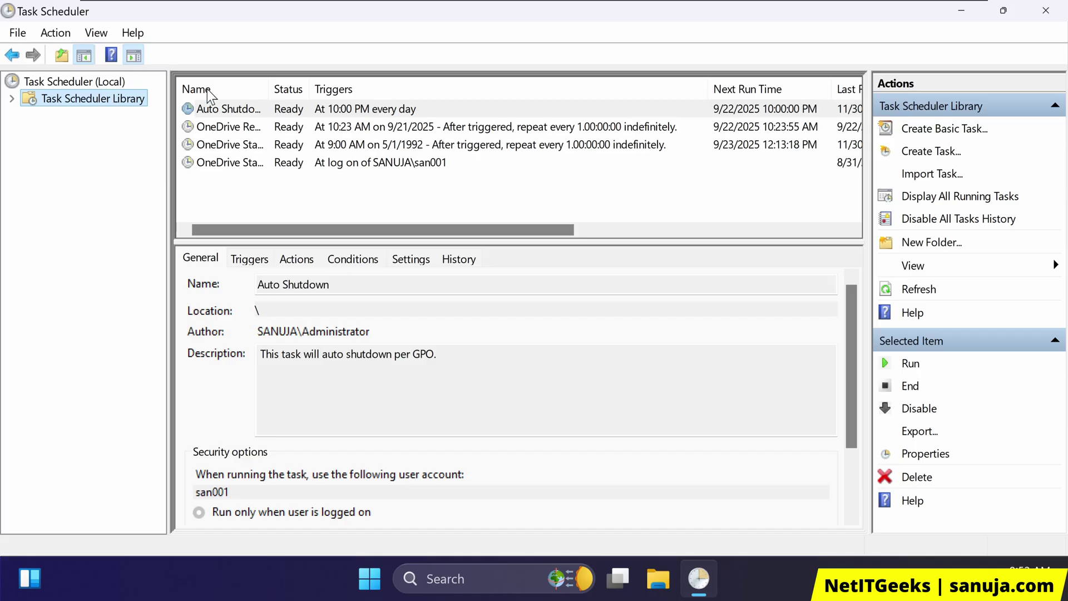
{"action": "left_click_drag", "start_coordinate": [270, 89], "coordinate": [310, 89]}
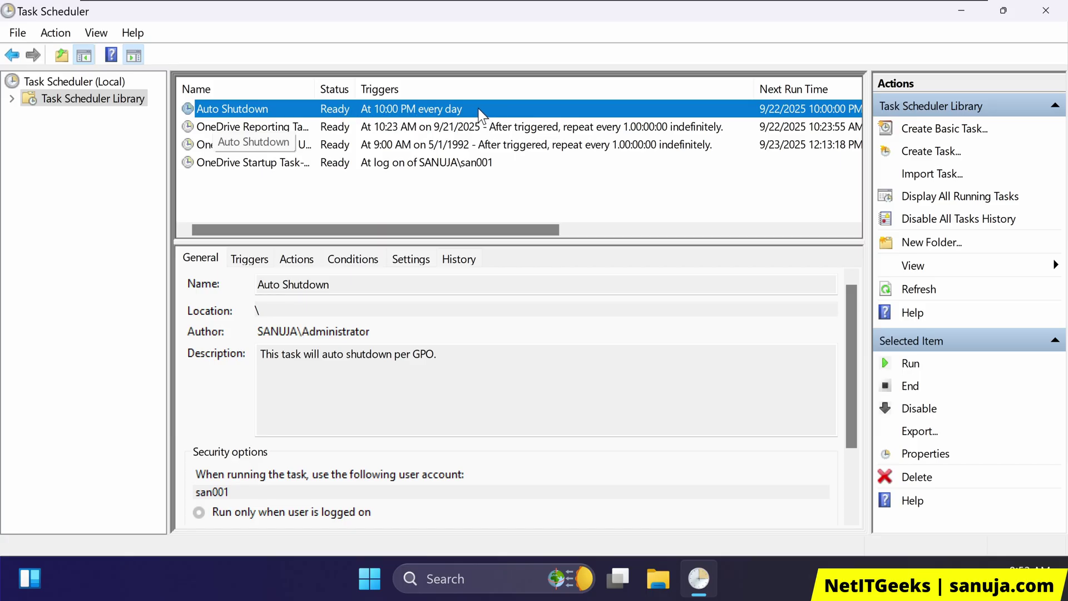
Review the Auto Shutdown task's triggers, actions and conditions, then close its properties.
{"action": "double_click", "coordinate": [464, 109]}
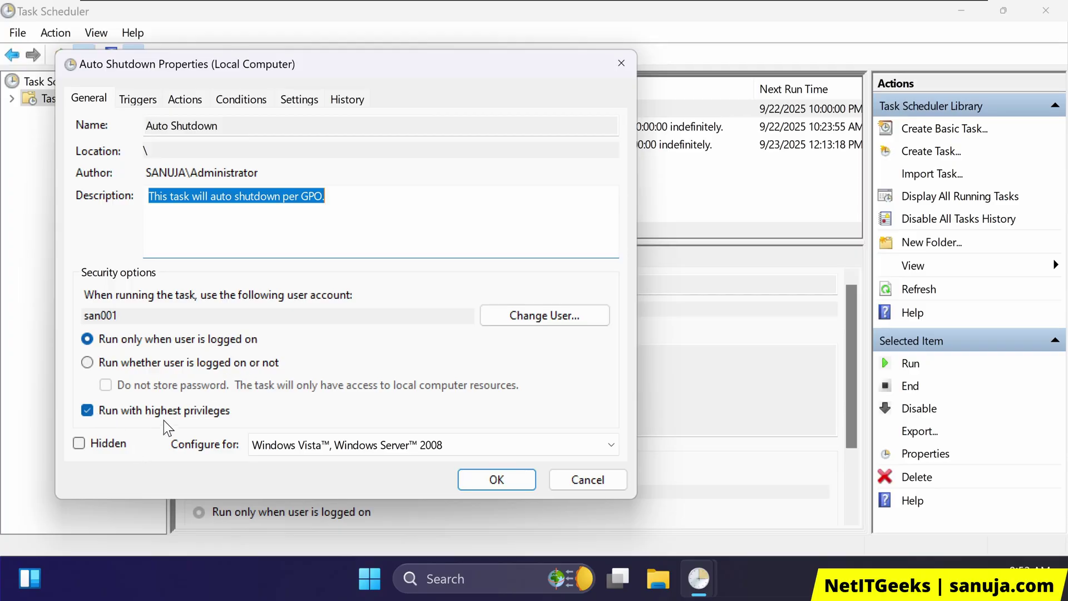
{"action": "left_click", "coordinate": [139, 100]}
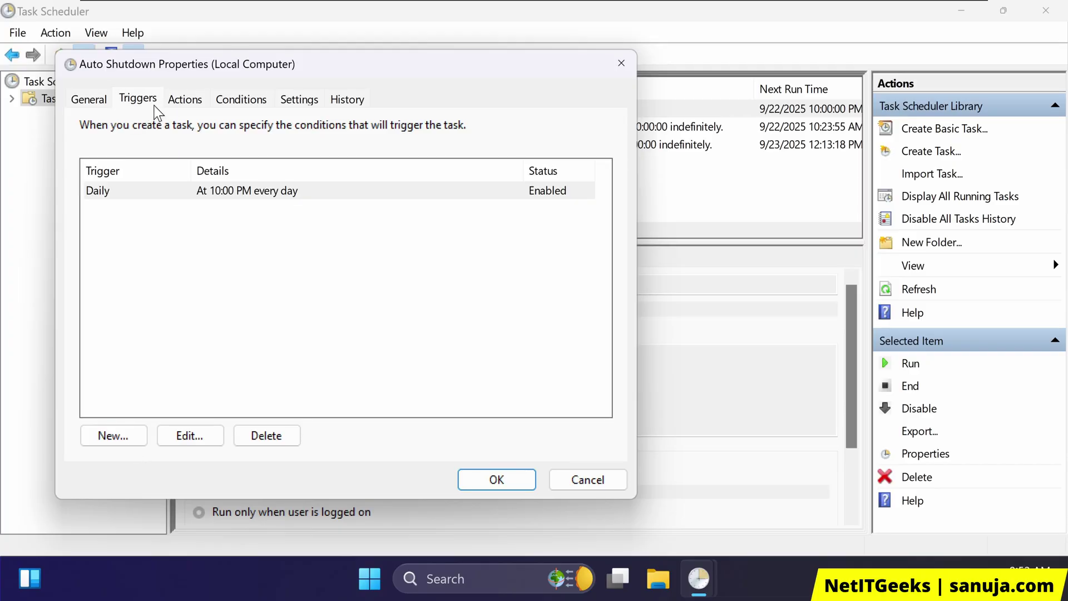
{"action": "left_click", "coordinate": [202, 100]}
{"action": "left_click", "coordinate": [236, 99]}
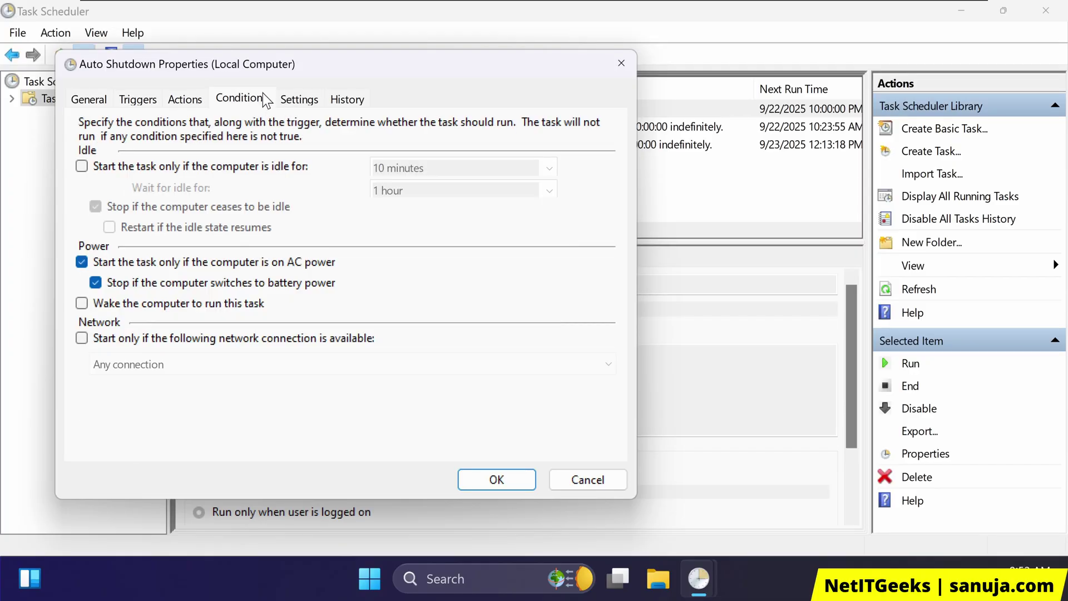
{"action": "left_click", "coordinate": [594, 485]}
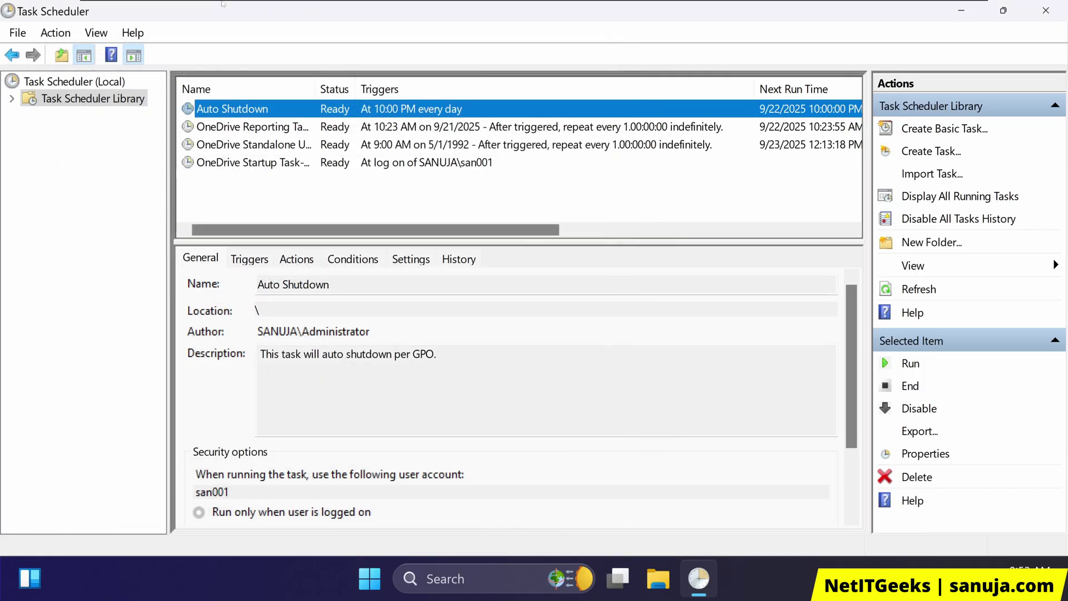
{"action": "right_click", "coordinate": [397, 111]}
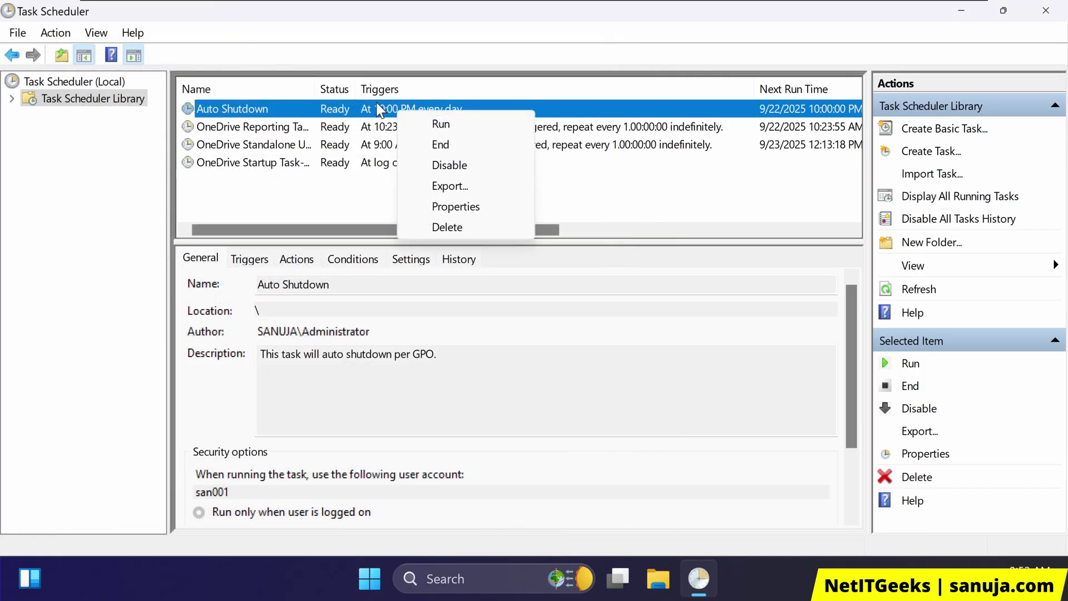
{"action": "left_click", "coordinate": [454, 205]}
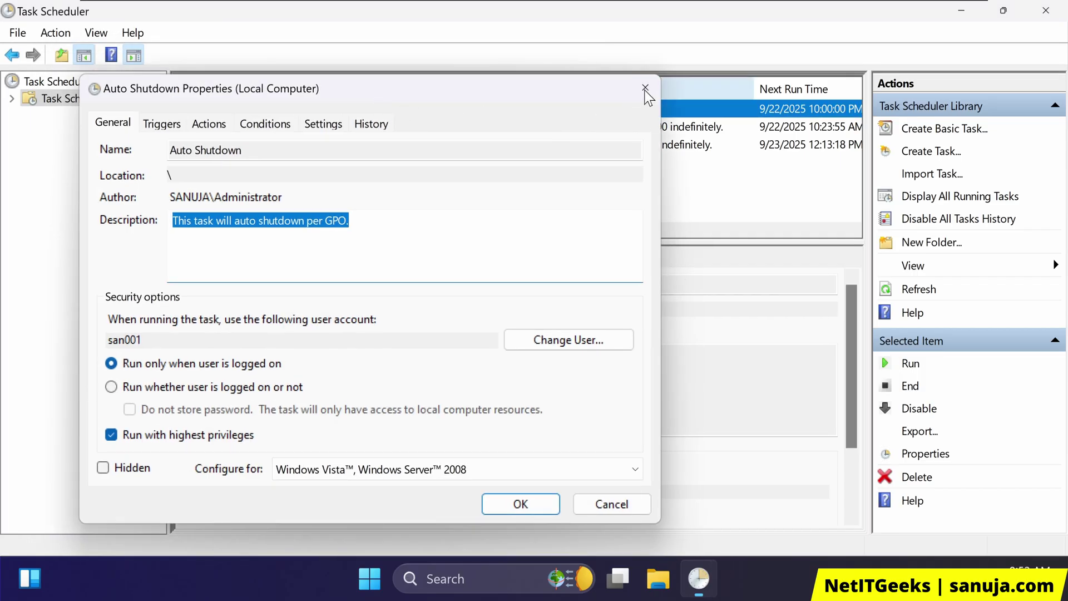
{"action": "left_click", "coordinate": [645, 87]}
On the Windows Server 2022 machine, edit the Auto Shutdown GPO and expand Preferences > Control Panel Settings.
{"action": "mouse_move", "coordinate": [297, 6]}
{"action": "left_click", "coordinate": [394, 6]}
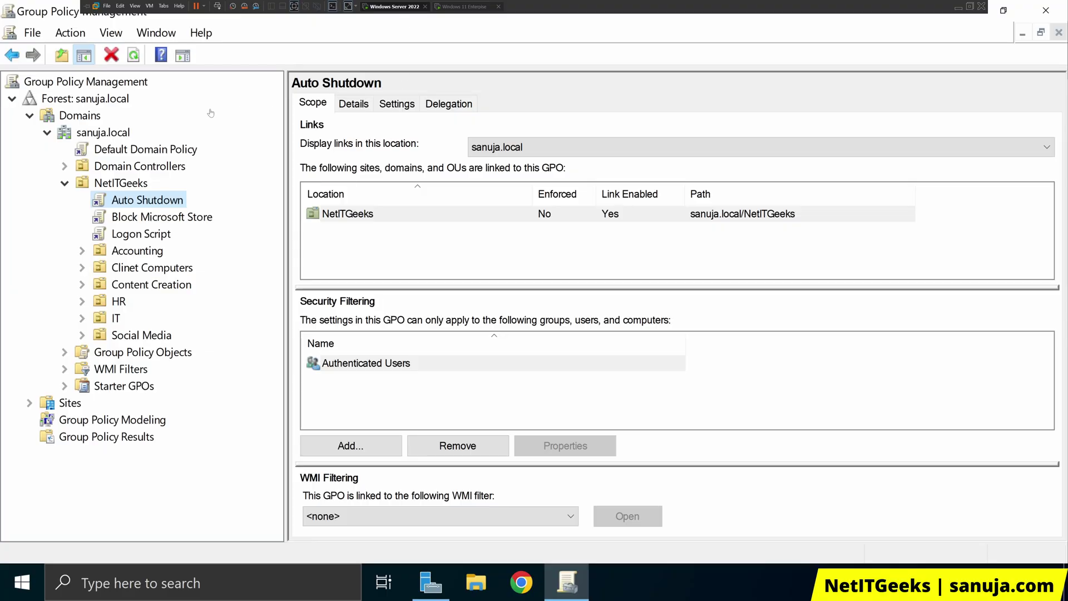
{"action": "right_click", "coordinate": [166, 201]}
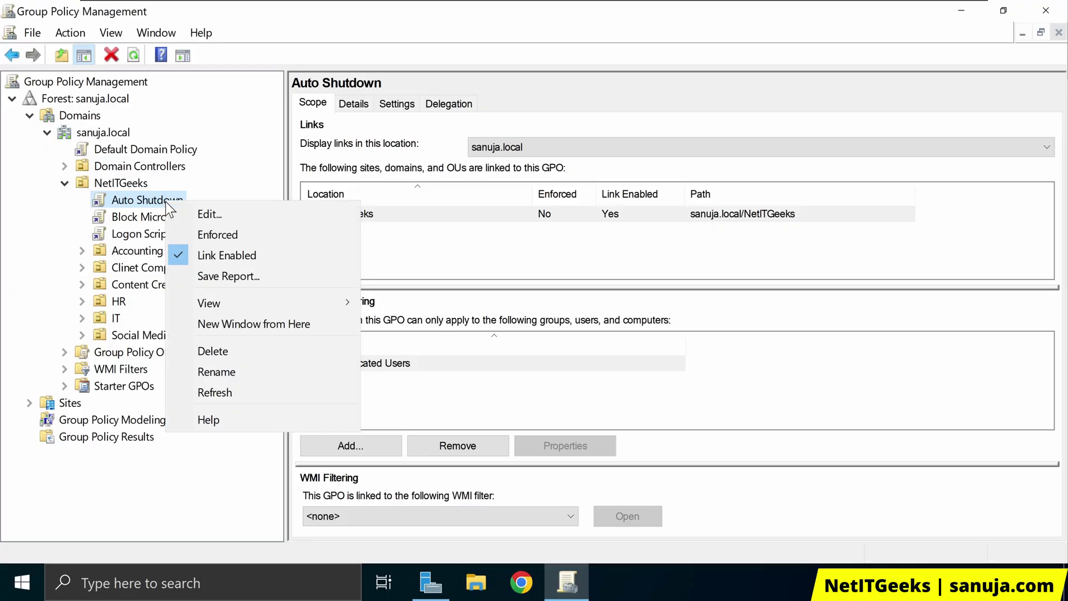
{"action": "left_click", "coordinate": [184, 212]}
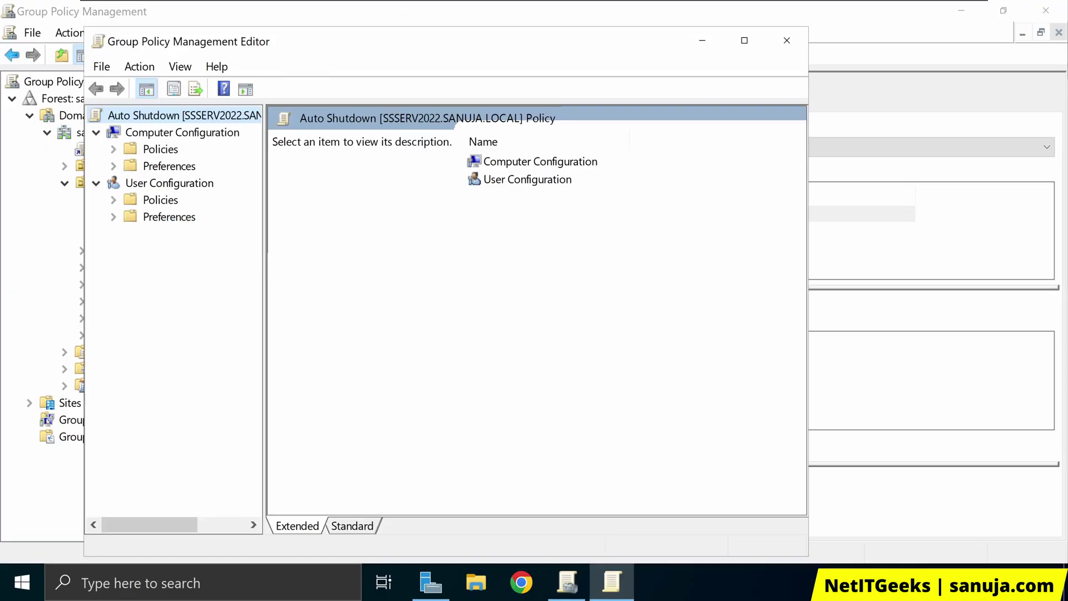
{"action": "double_click", "coordinate": [177, 166]}
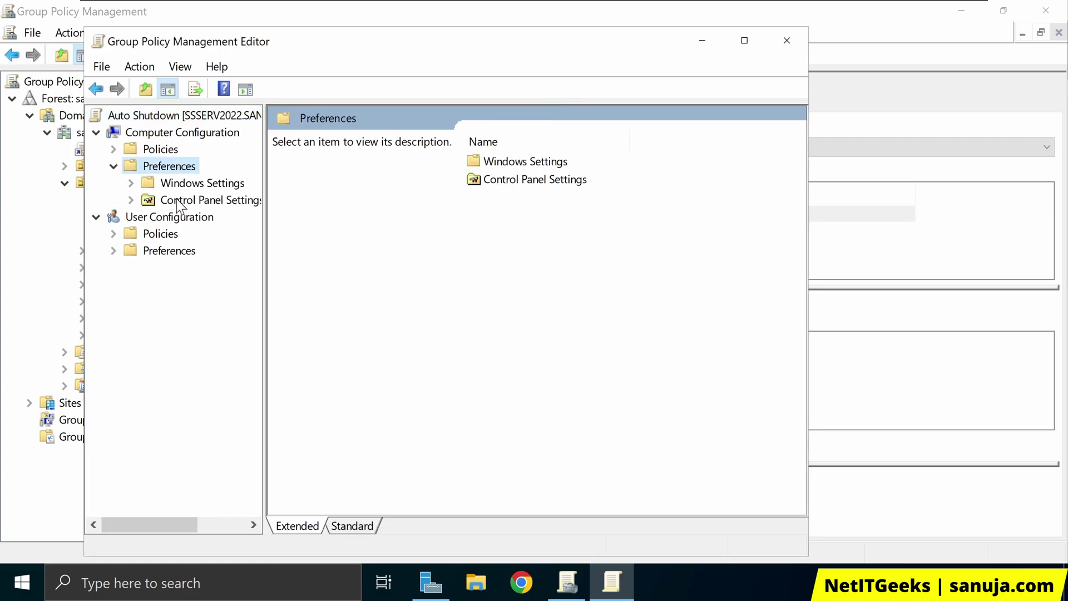
{"action": "double_click", "coordinate": [186, 201]}
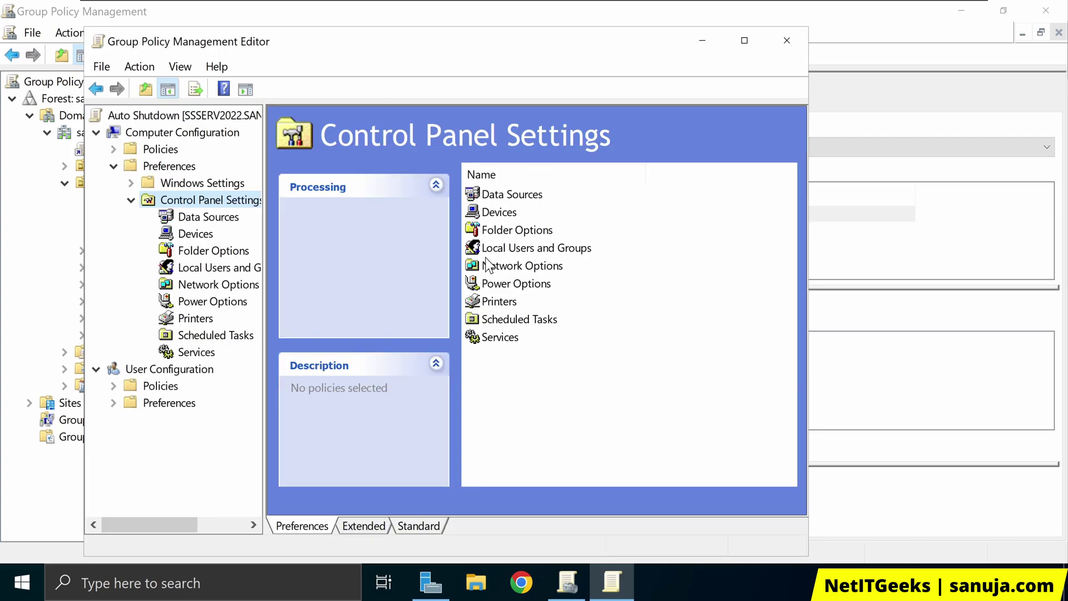
Open the Auto Shutdown scheduled task's properties, then return to the Windows 11 client.
{"action": "left_click", "coordinate": [243, 334]}
{"action": "left_click", "coordinate": [527, 198]}
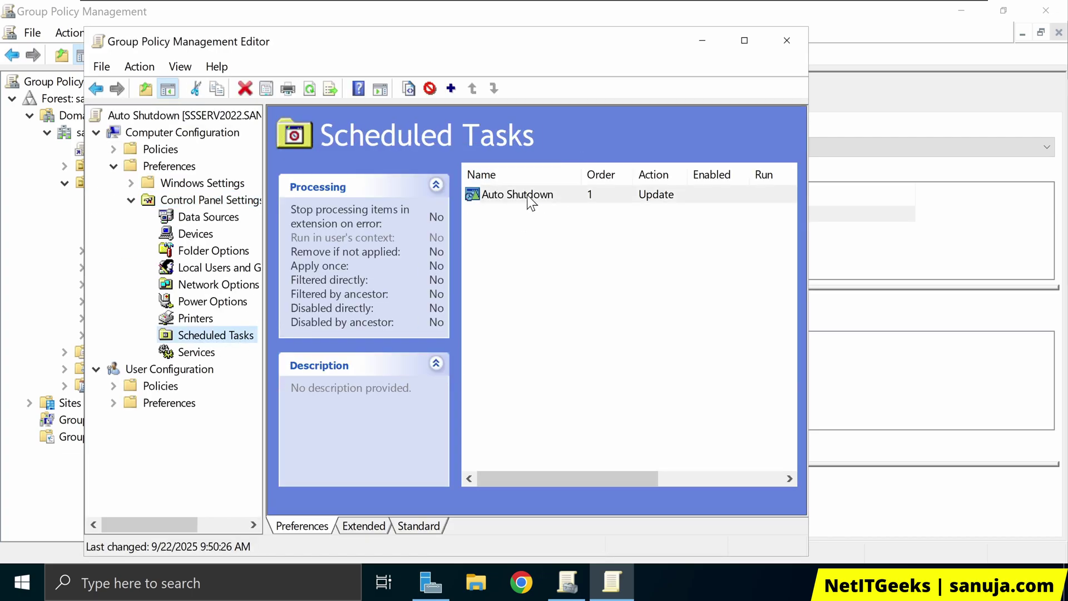
{"action": "right_click", "coordinate": [527, 196]}
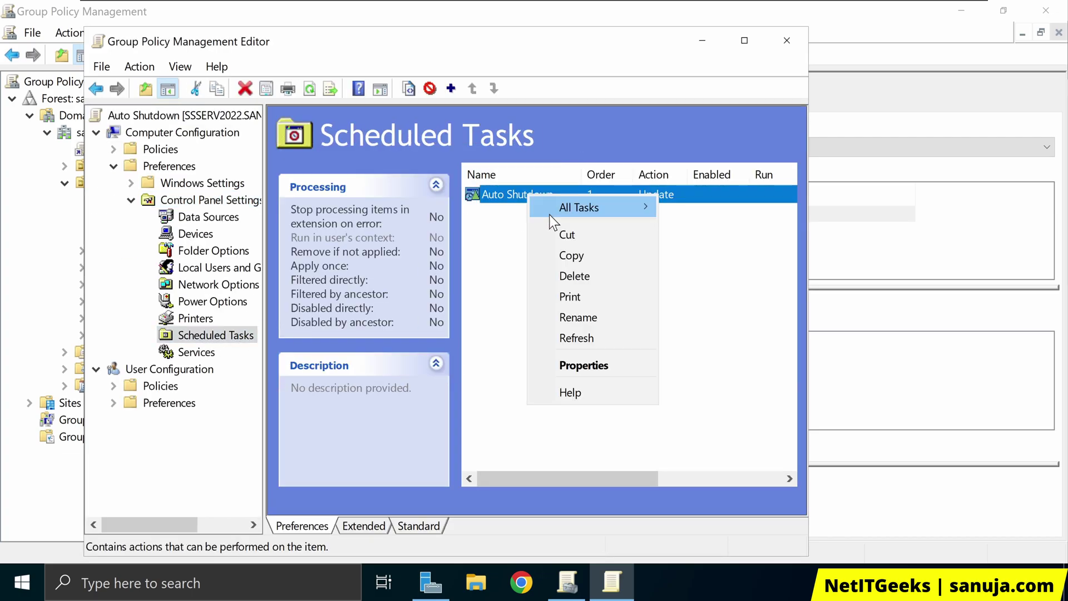
{"action": "left_click", "coordinate": [598, 365]}
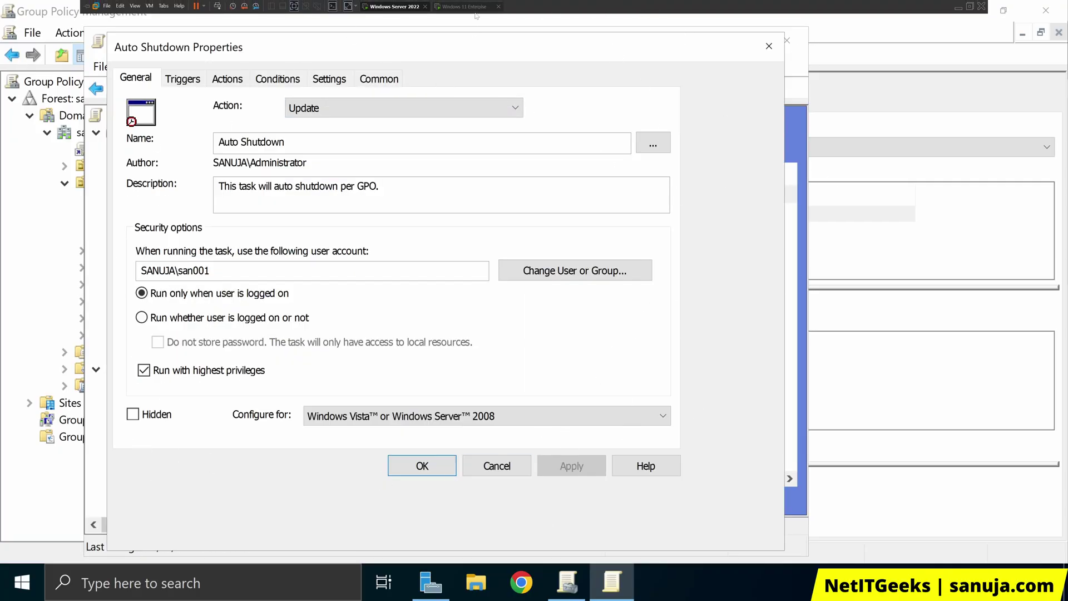
{"action": "left_click", "coordinate": [467, 7]}
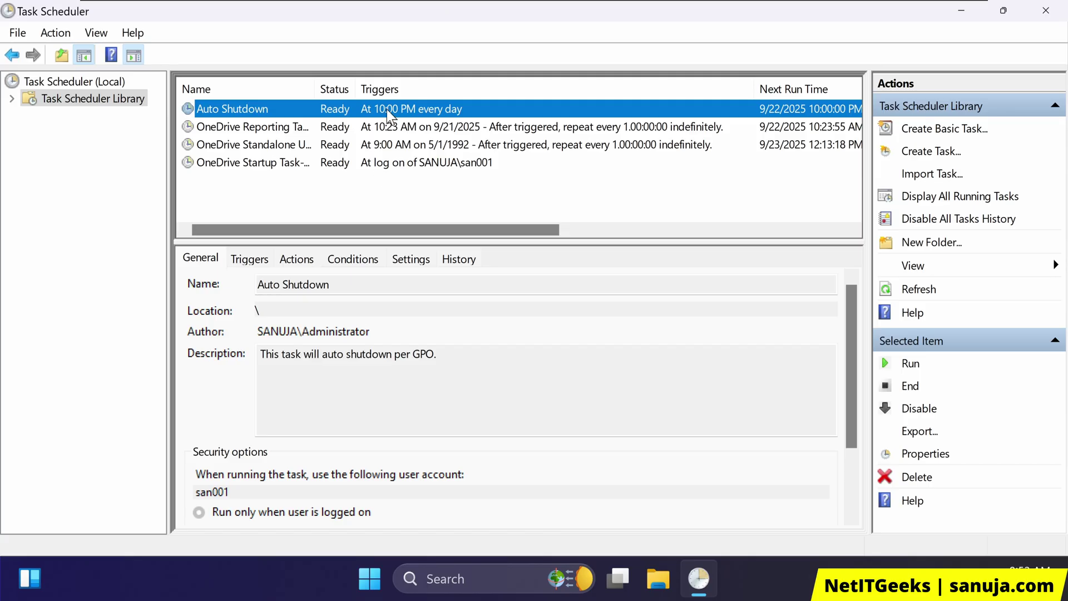
View the Auto Shutdown task's properties in Task Scheduler and cancel without changes.
{"action": "right_click", "coordinate": [386, 109]}
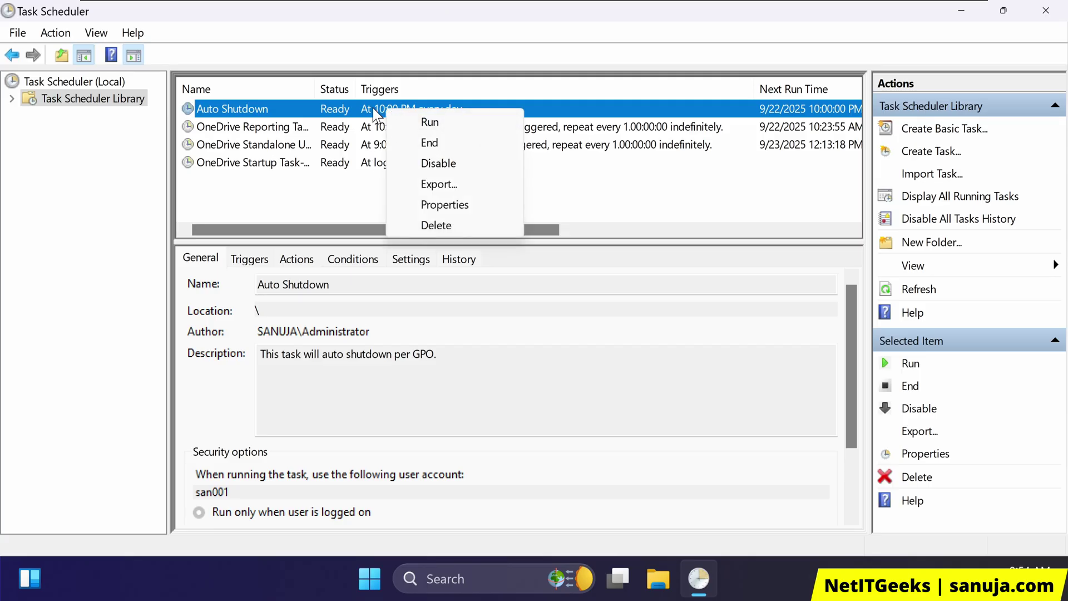
{"action": "left_click", "coordinate": [372, 108]}
{"action": "double_click", "coordinate": [372, 108]}
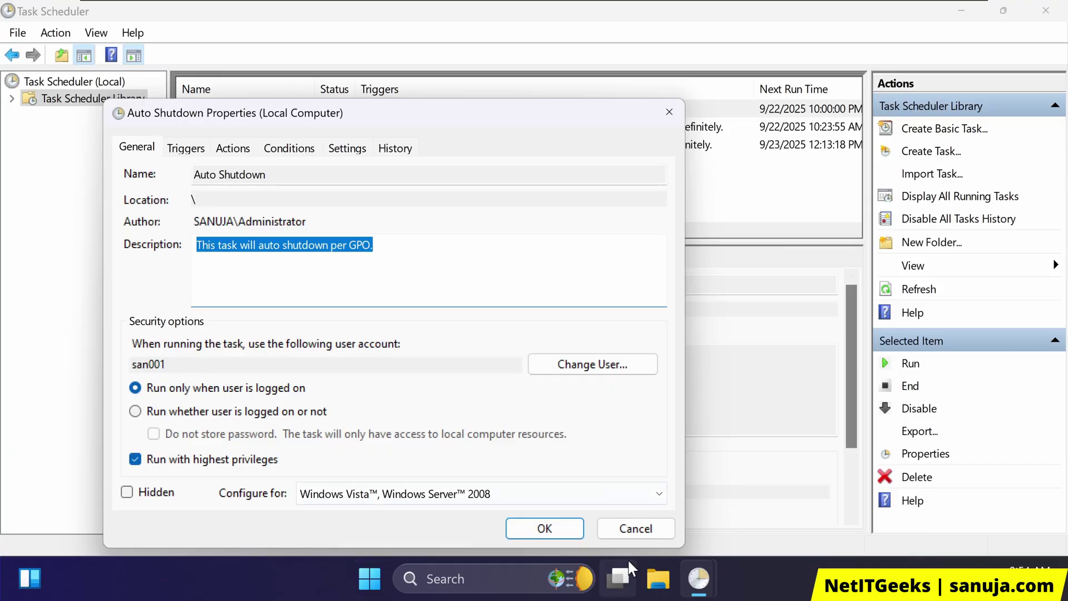
{"action": "left_click", "coordinate": [646, 531]}
Run the Auto Shutdown task now and dismiss the resulting shutdown warning.
{"action": "right_click", "coordinate": [382, 104]}
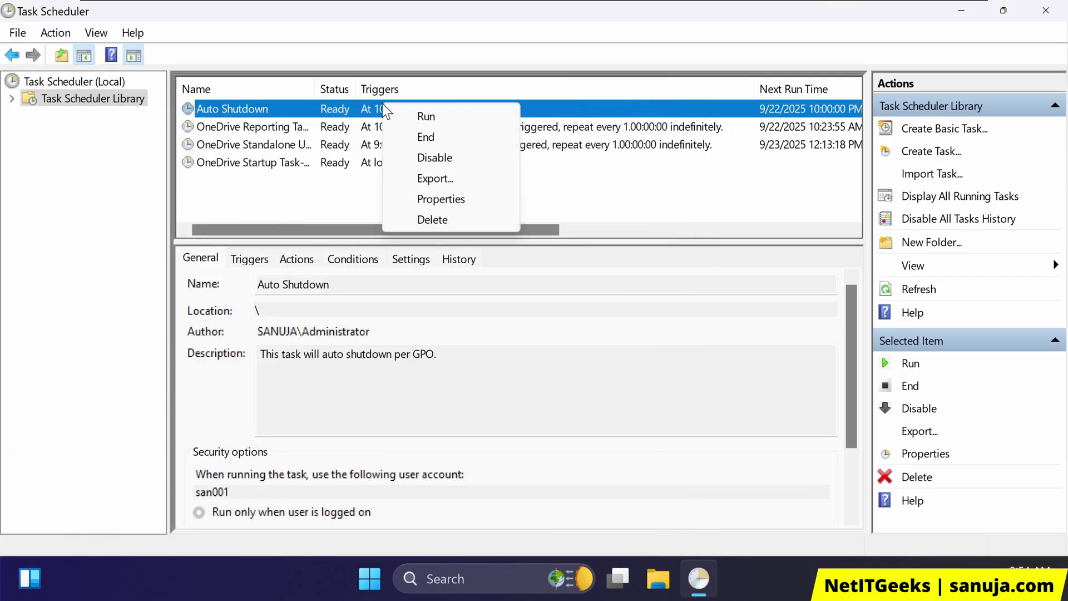
{"action": "left_click", "coordinate": [423, 115]}
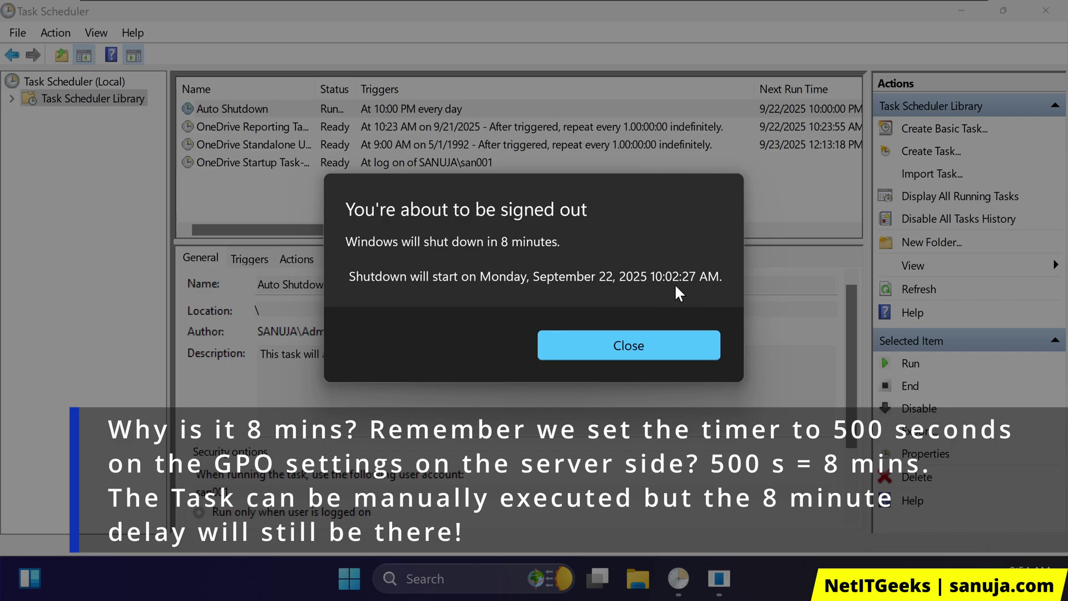
{"action": "left_click", "coordinate": [639, 346]}
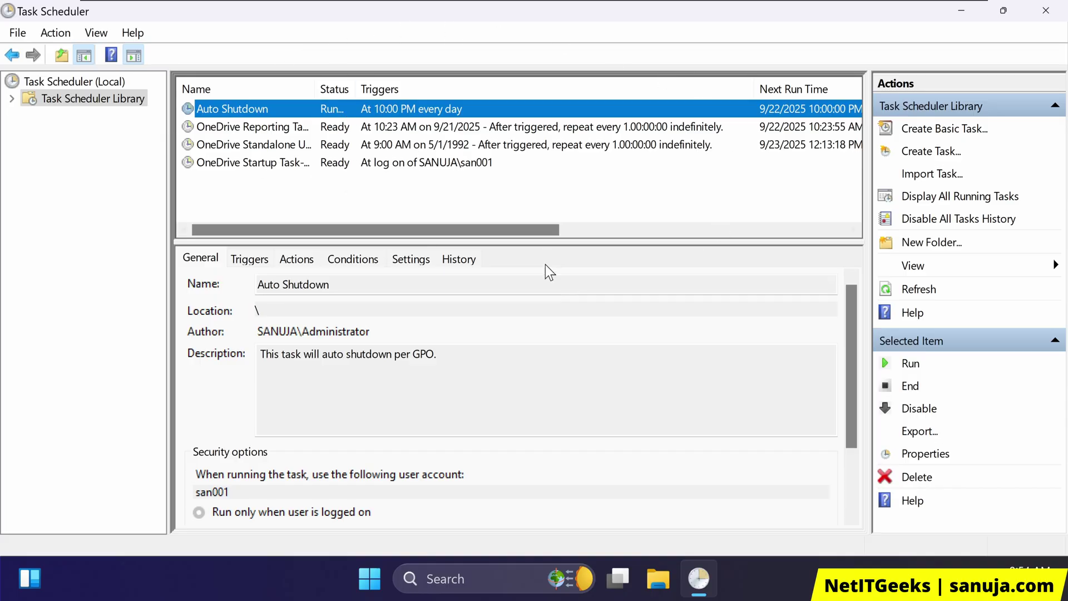
Close Task Scheduler and switch to Windows Server 2022 showing the Auto Shutdown properties.
{"action": "left_click", "coordinate": [1043, 11]}
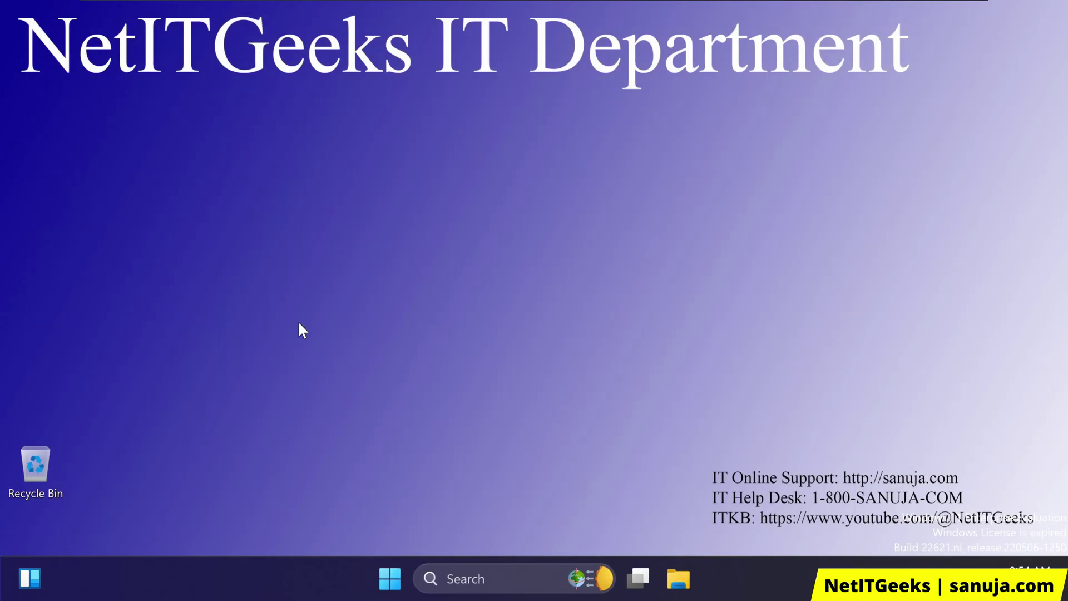
{"action": "mouse_move", "coordinate": [493, 3]}
{"action": "left_click", "coordinate": [400, 7]}
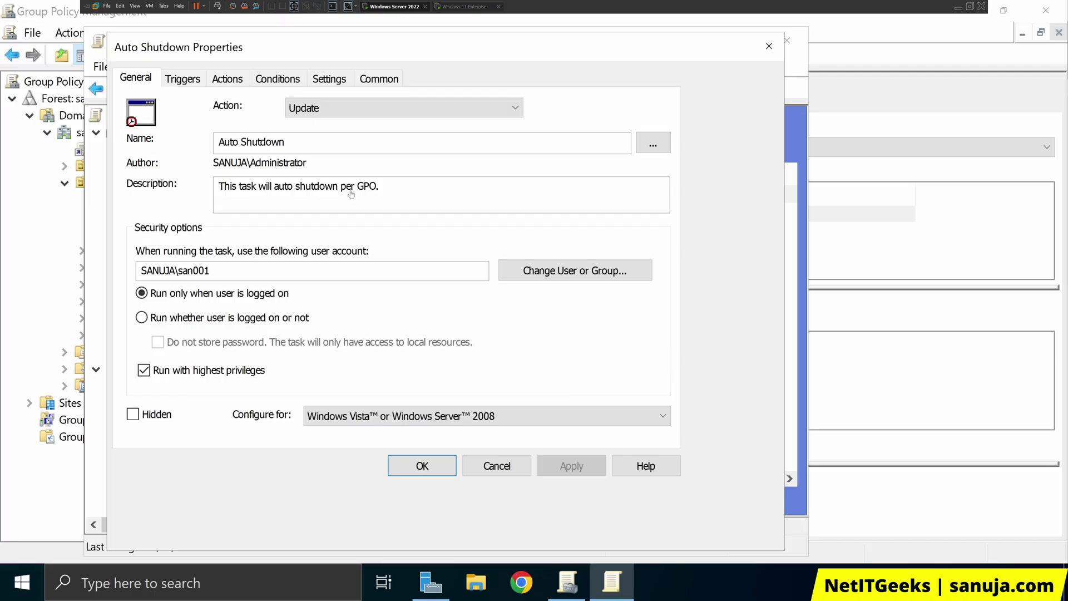